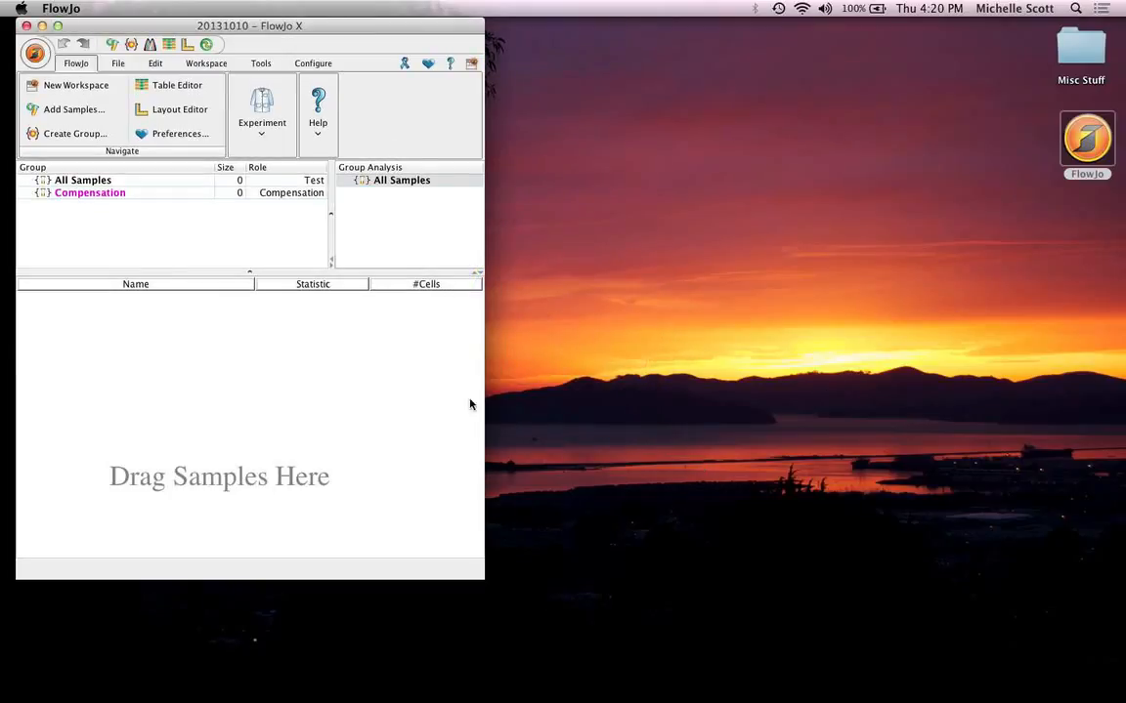
# Step: Add all samples from the 5.13.13_run1_WT_KO data folder to the workspace
pyautogui.moveTo(321, 26); pyautogui.dragTo(306, 29)
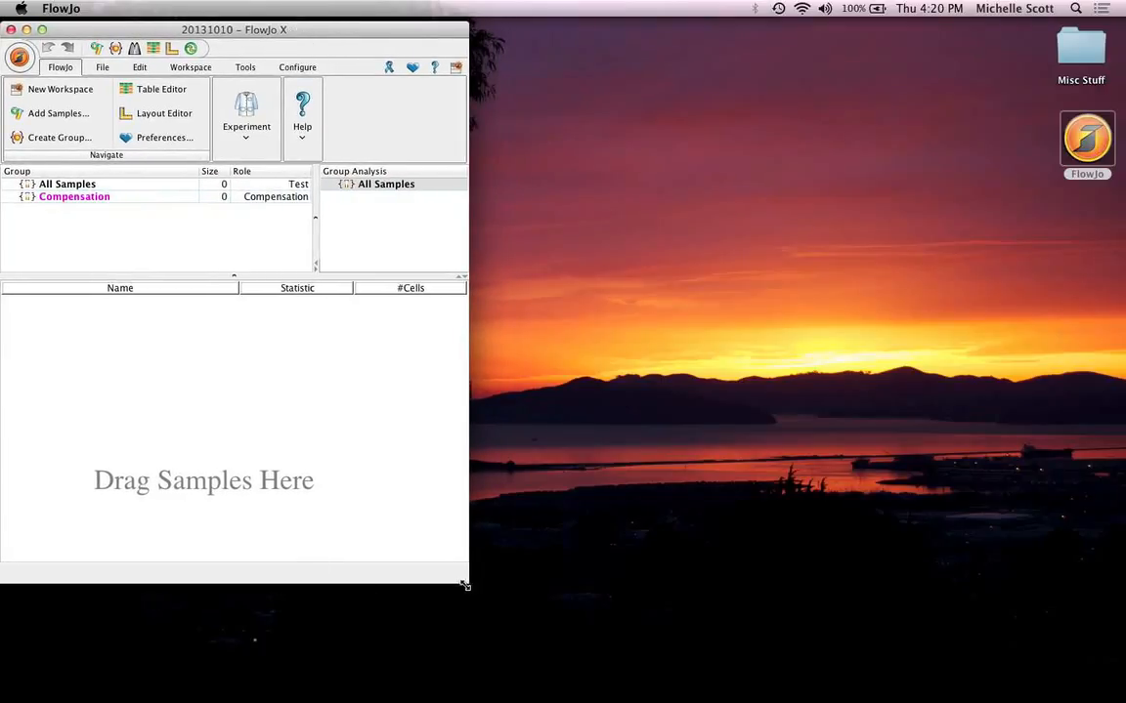
pyautogui.moveTo(466, 584); pyautogui.dragTo(372, 693)
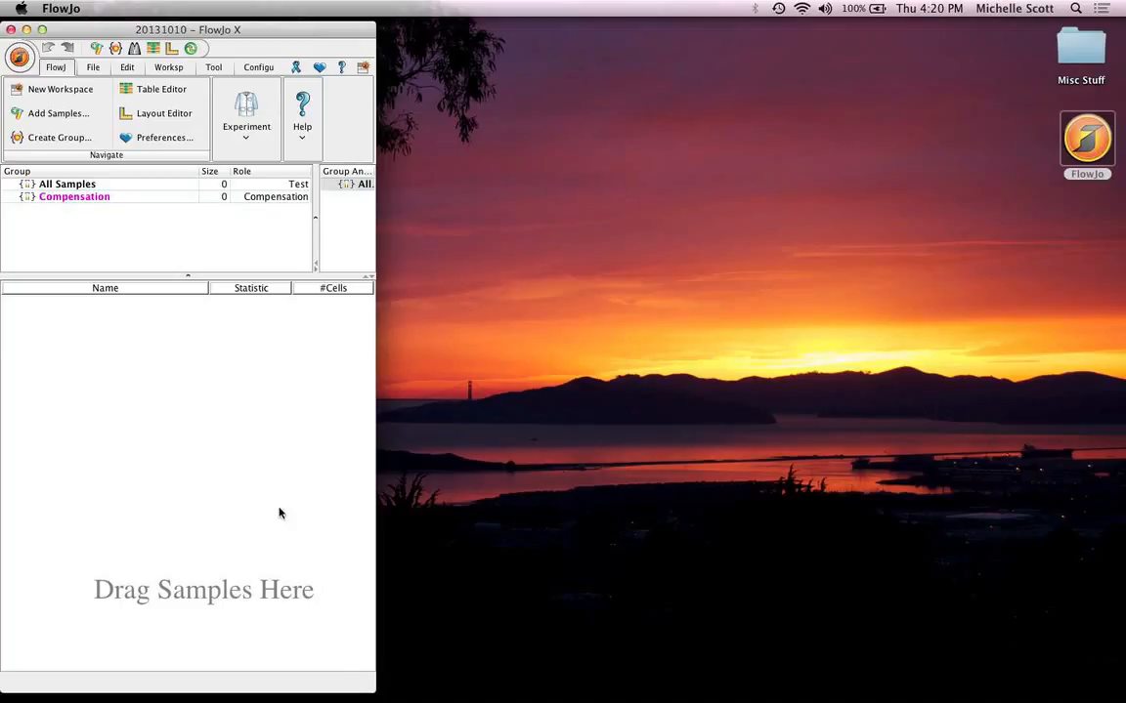
pyautogui.click(82, 116)
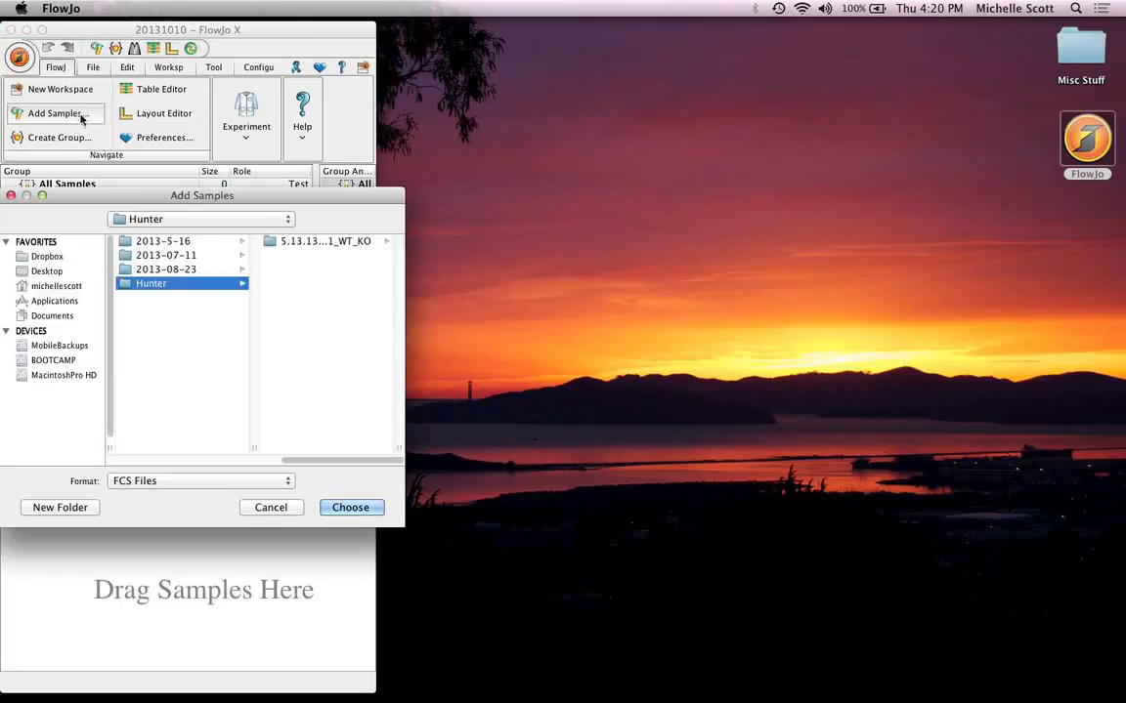
pyautogui.moveTo(134, 202); pyautogui.dragTo(584, 79)
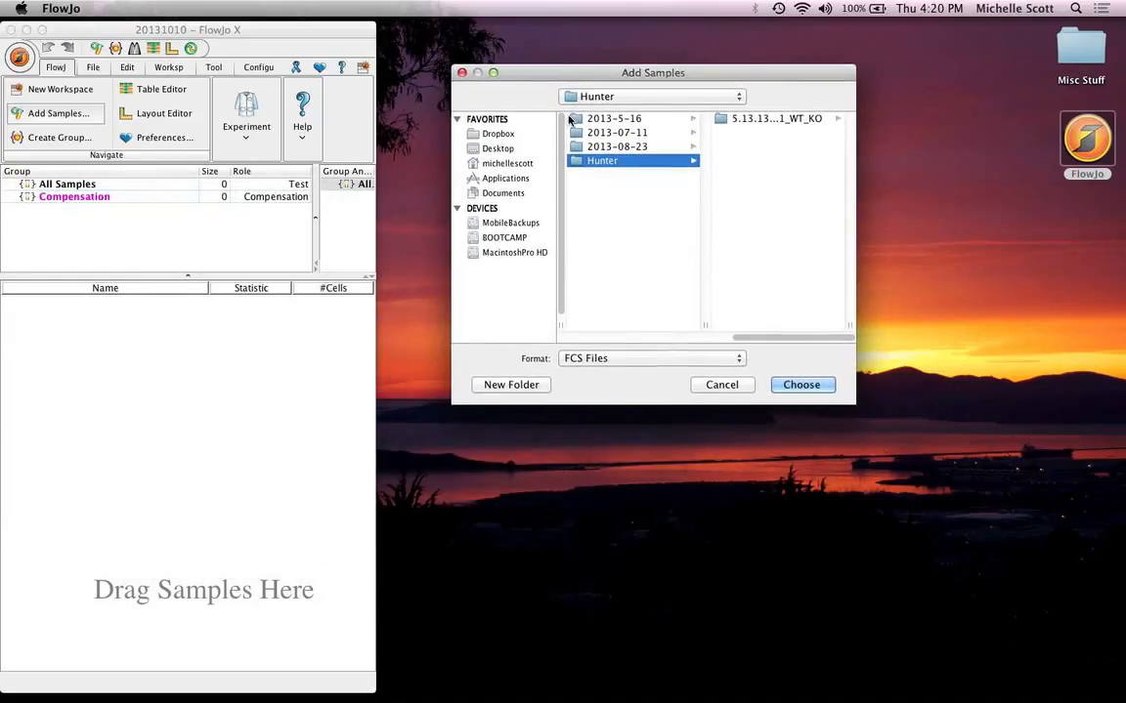
pyautogui.moveTo(824, 344); pyautogui.dragTo(734, 335)
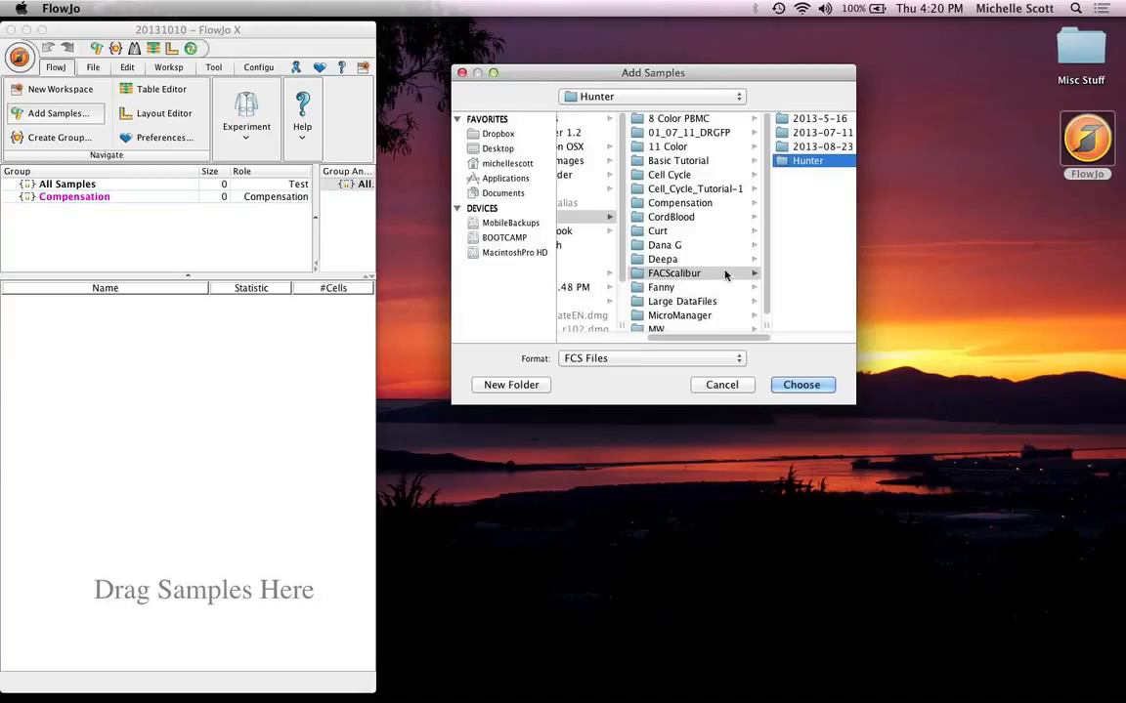
pyautogui.moveTo(570, 78); pyautogui.dragTo(511, 42)
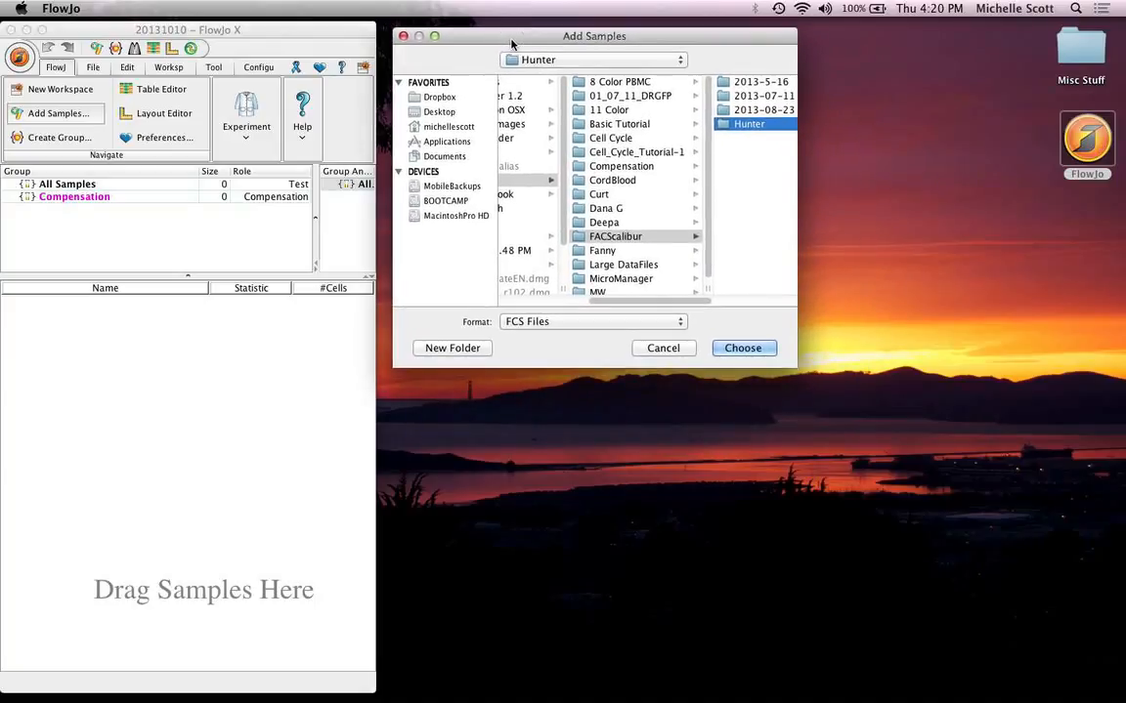
pyautogui.moveTo(796, 366); pyautogui.dragTo(1009, 370)
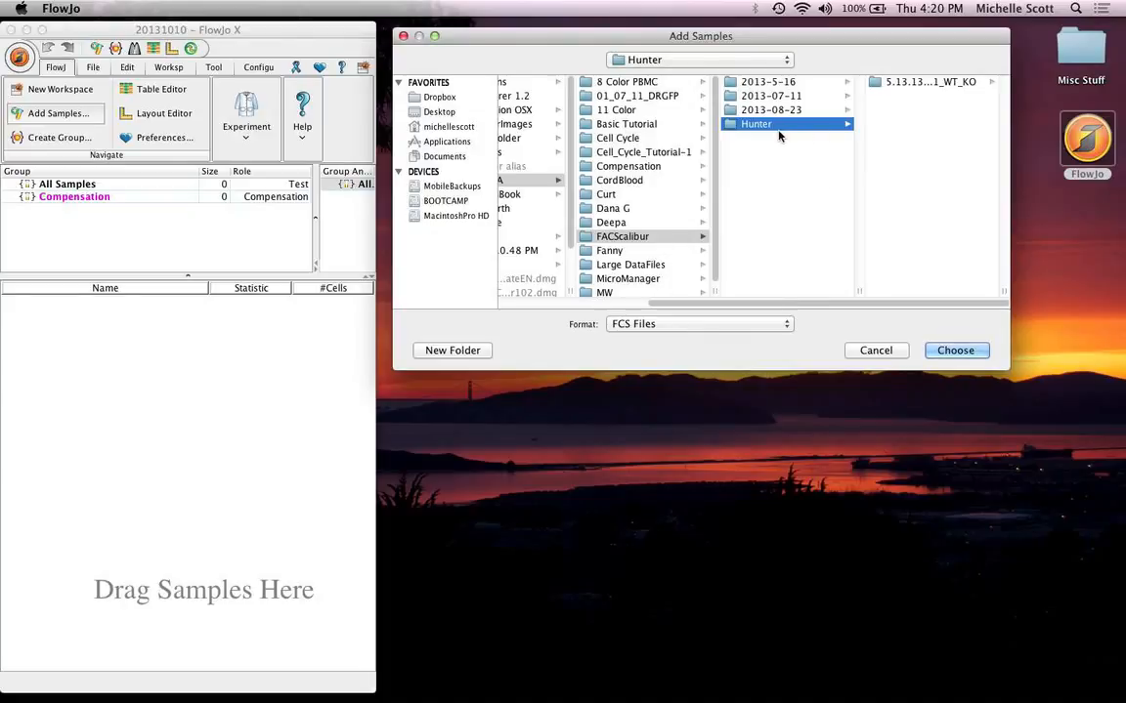
pyautogui.click(873, 83)
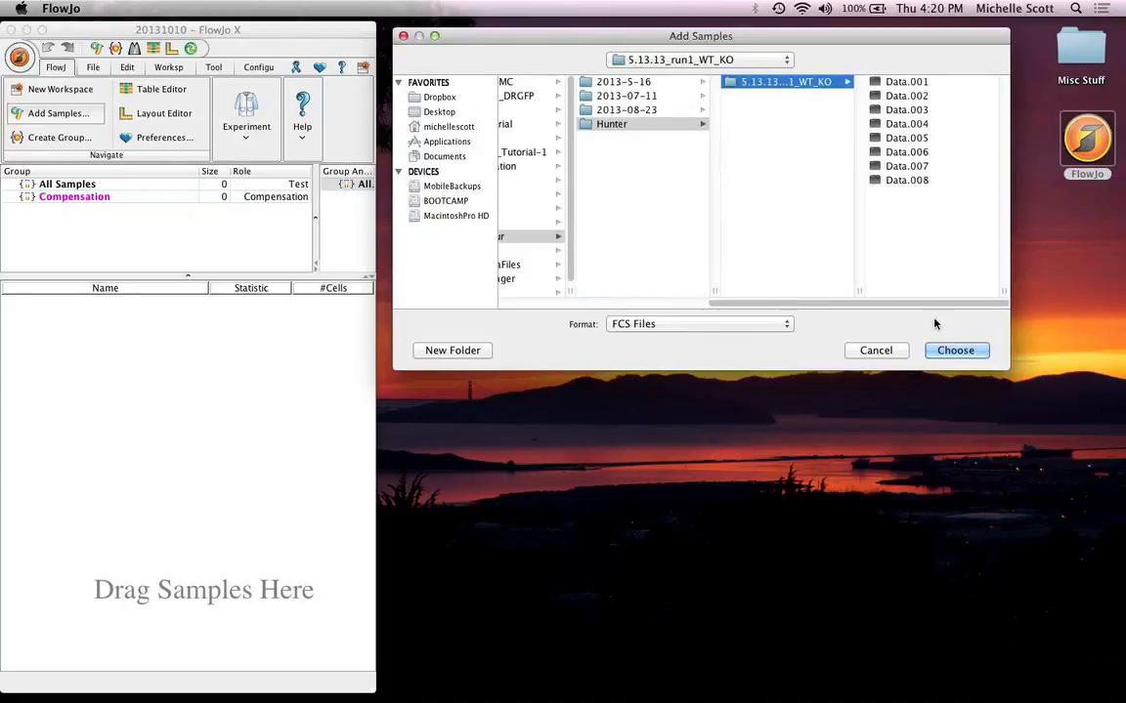
pyautogui.click(946, 350)
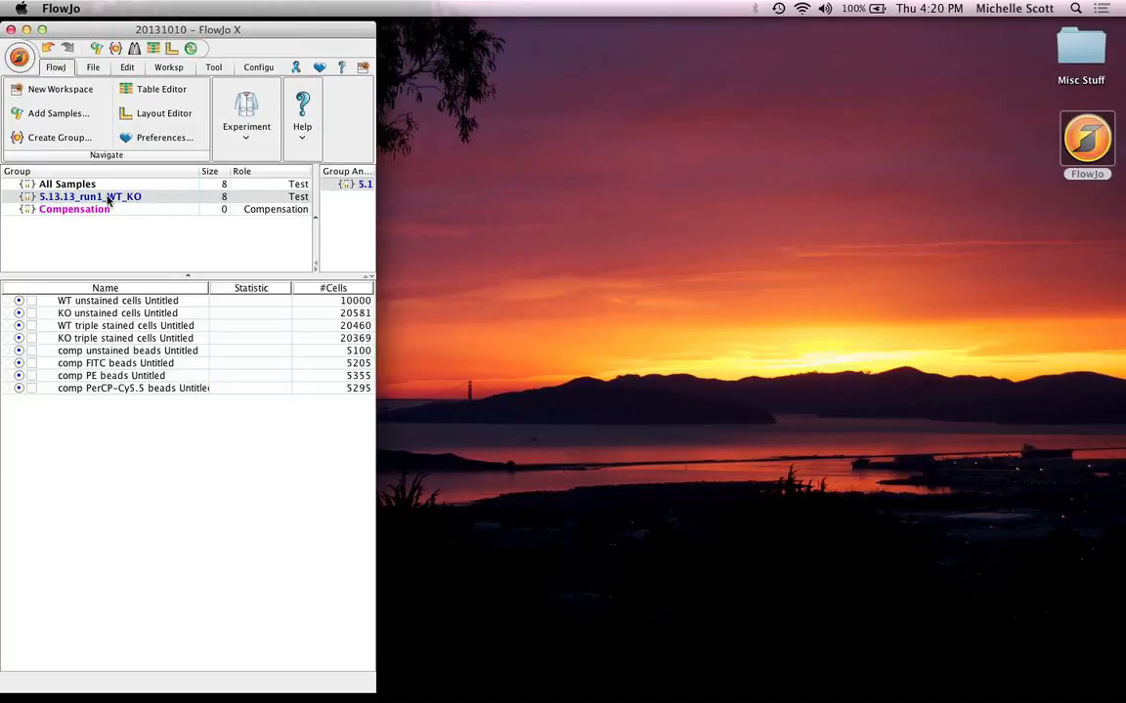
# Step: Add the four comp bead samples of the 5.13.13_run1_WT_KO group, unstained through PerCP-Cy5.5, to the Compensation group
pyautogui.click(57, 184)
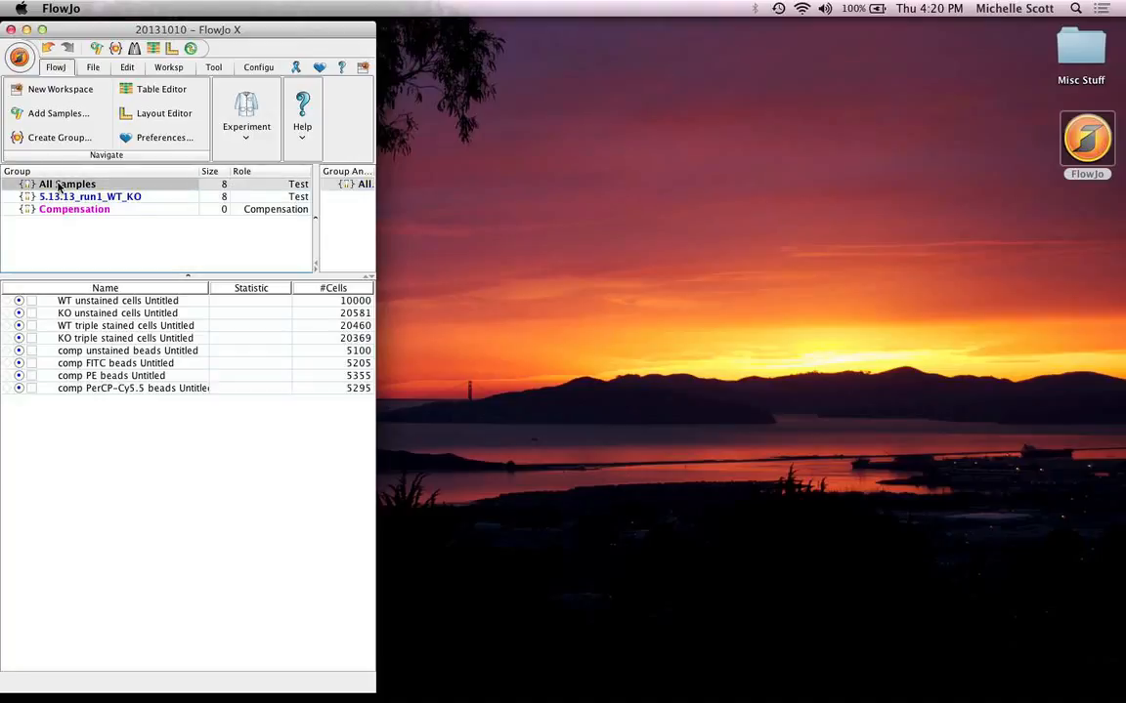
pyautogui.click(71, 213)
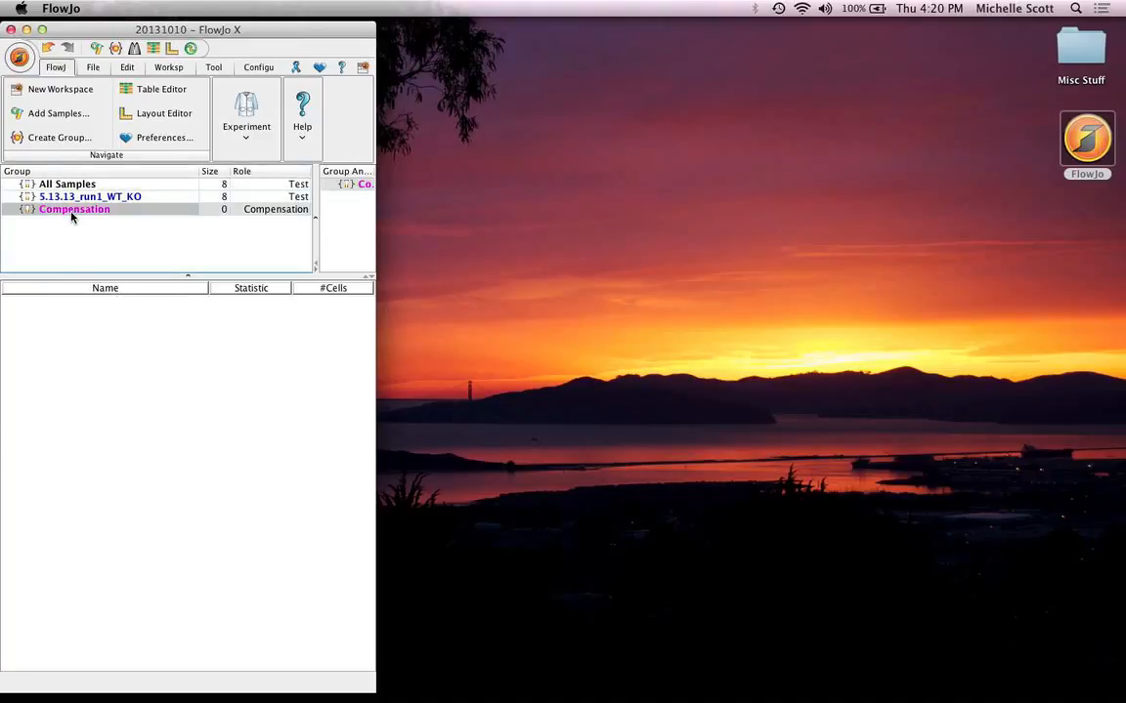
pyautogui.click(89, 198)
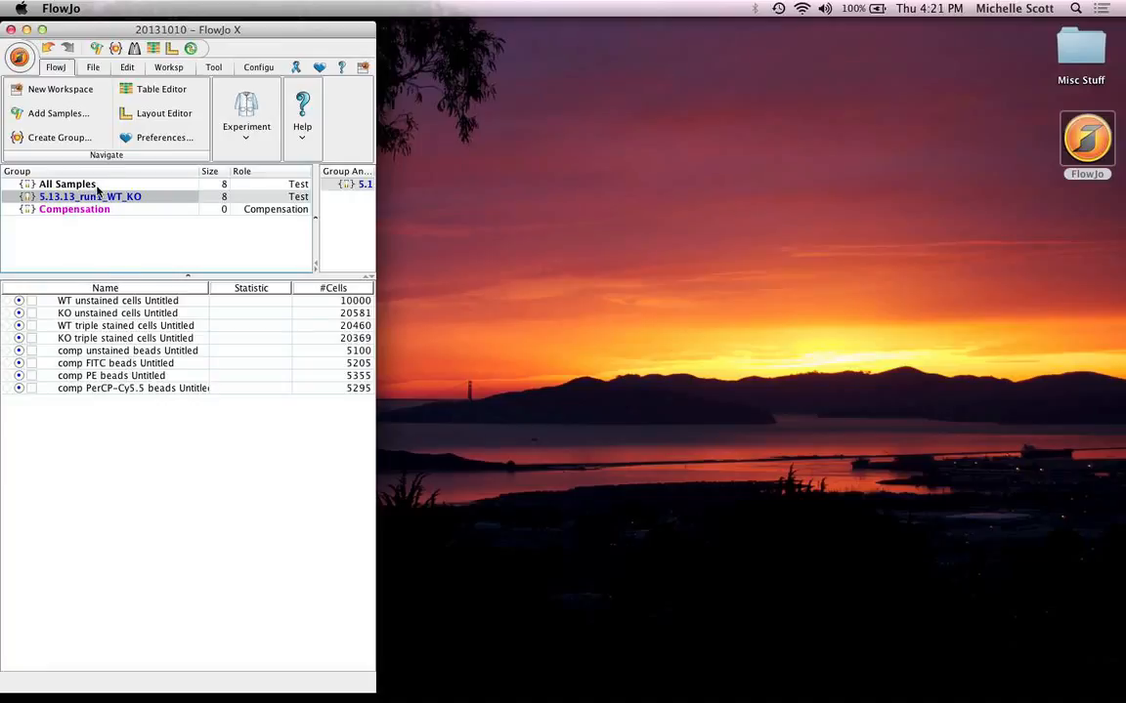
pyautogui.click(124, 354)
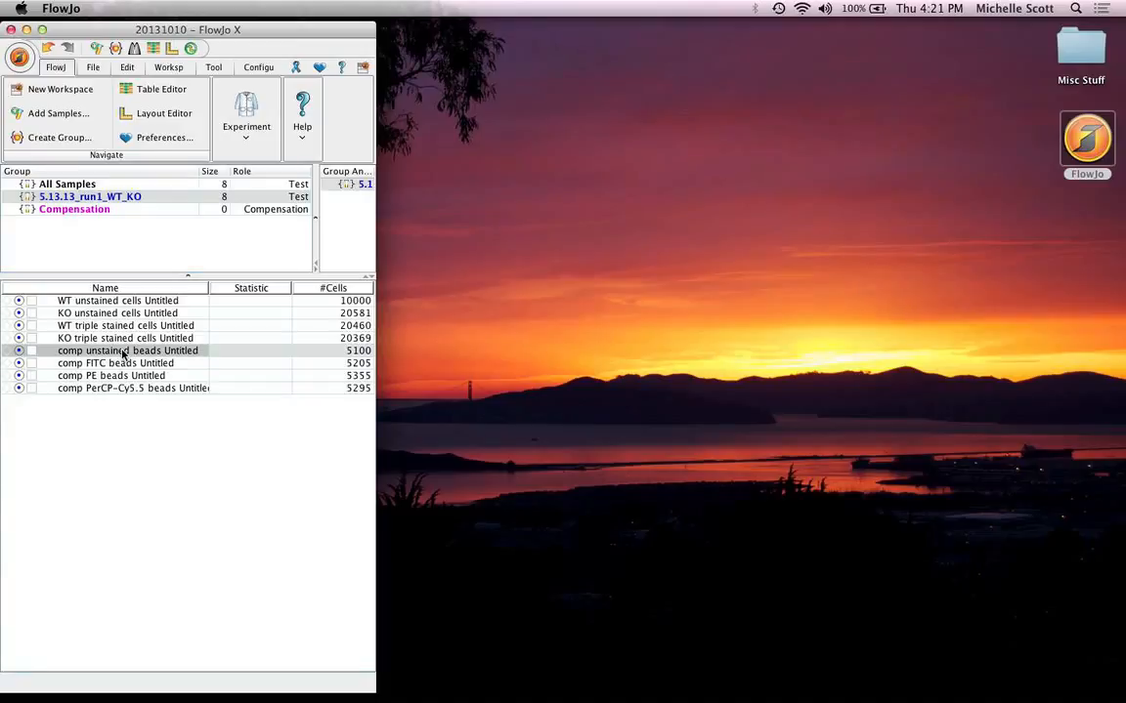
pyautogui.keyDown('shift'); pyautogui.click(120, 390); pyautogui.keyUp('shift')
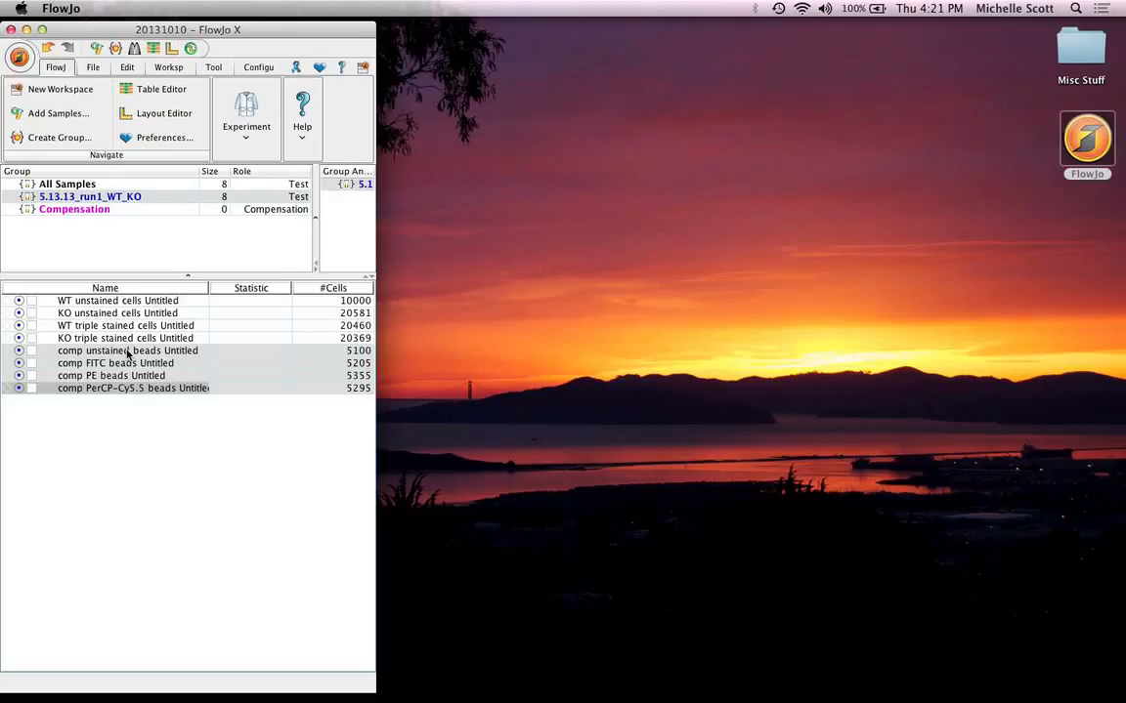
pyautogui.moveTo(127, 353); pyautogui.dragTo(112, 213)
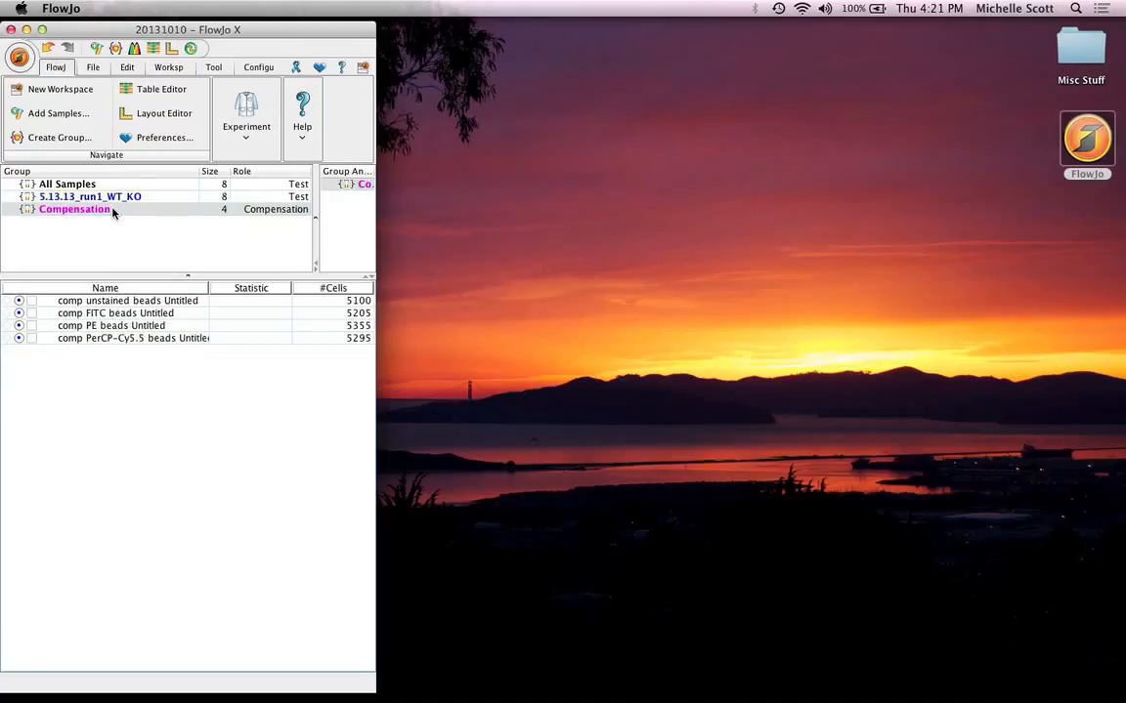
# Step: Autogate the main population of the comp unstained beads sample on forward versus side scatter and name the gate Beads
pyautogui.click(122, 304)
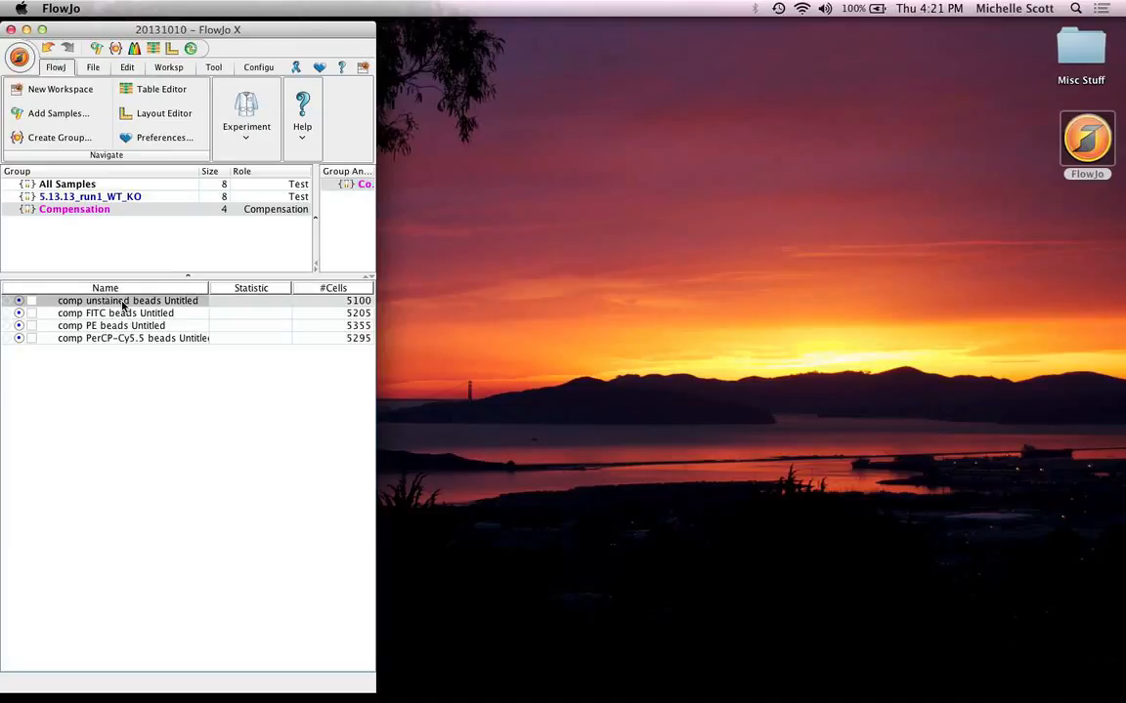
pyautogui.doubleClick(122, 304)
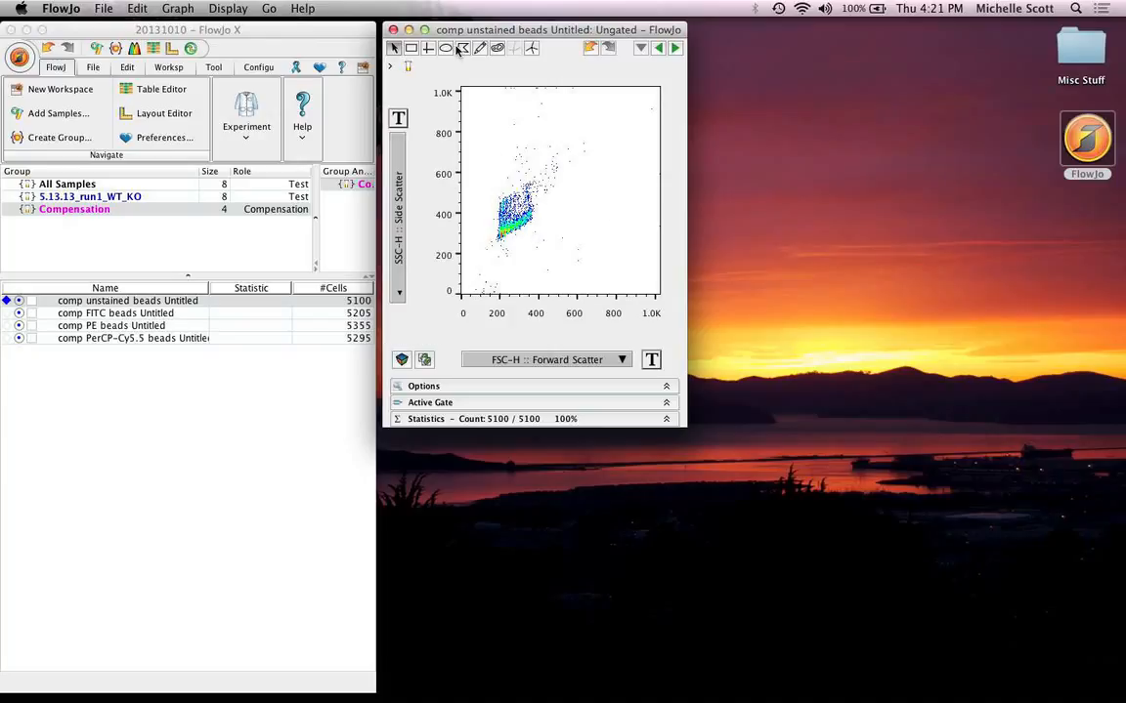
pyautogui.click(498, 51)
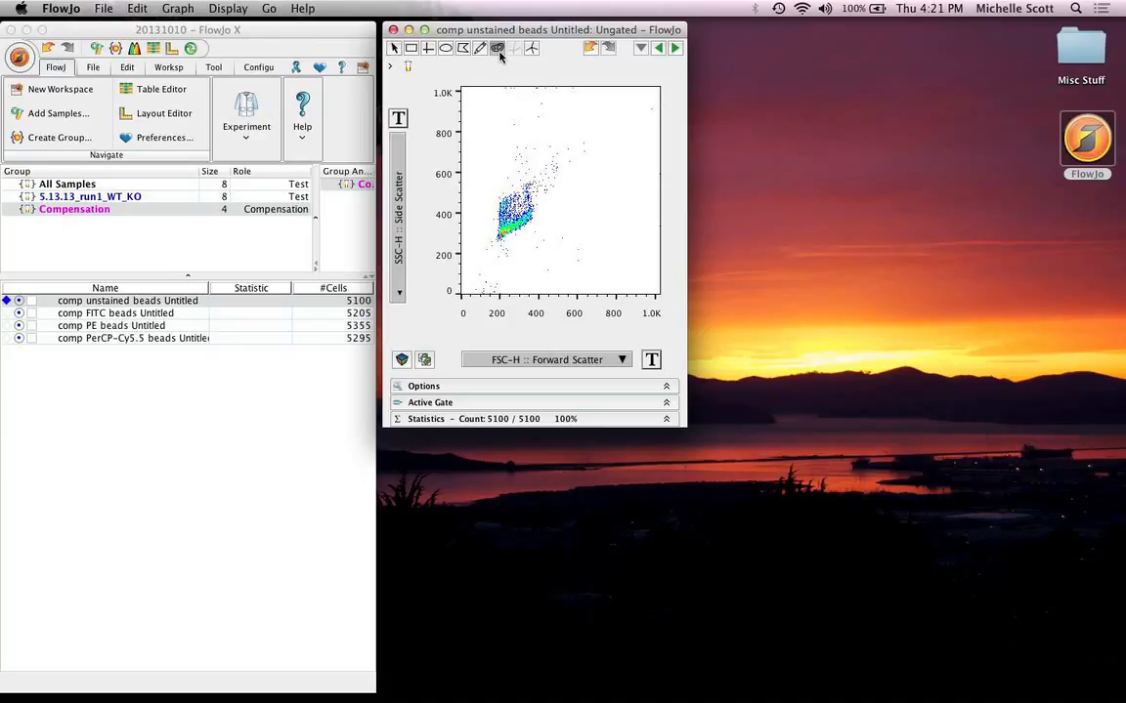
pyautogui.click(506, 176)
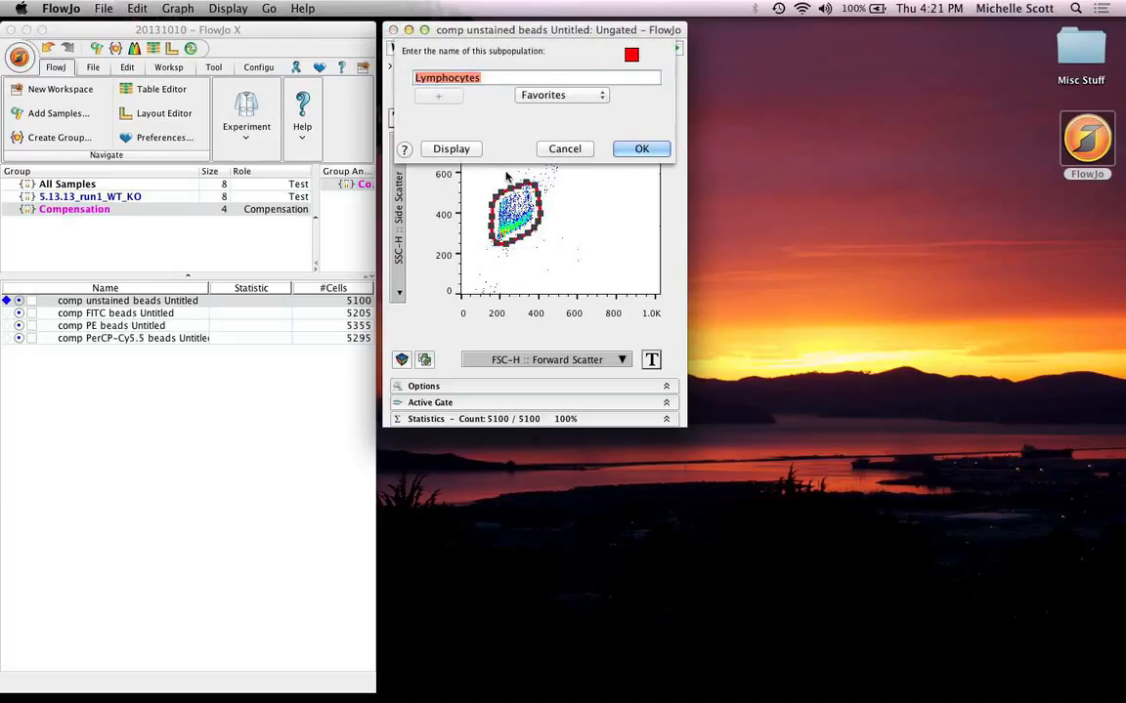
pyautogui.write('Beads')
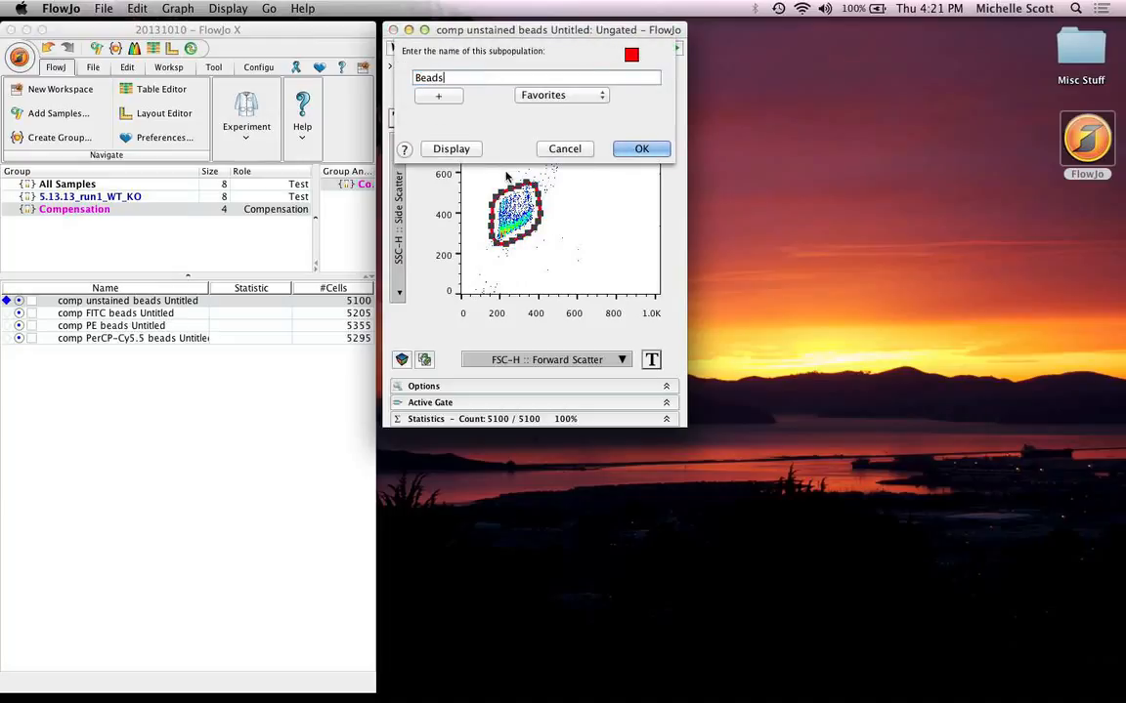
pyautogui.press('Return')
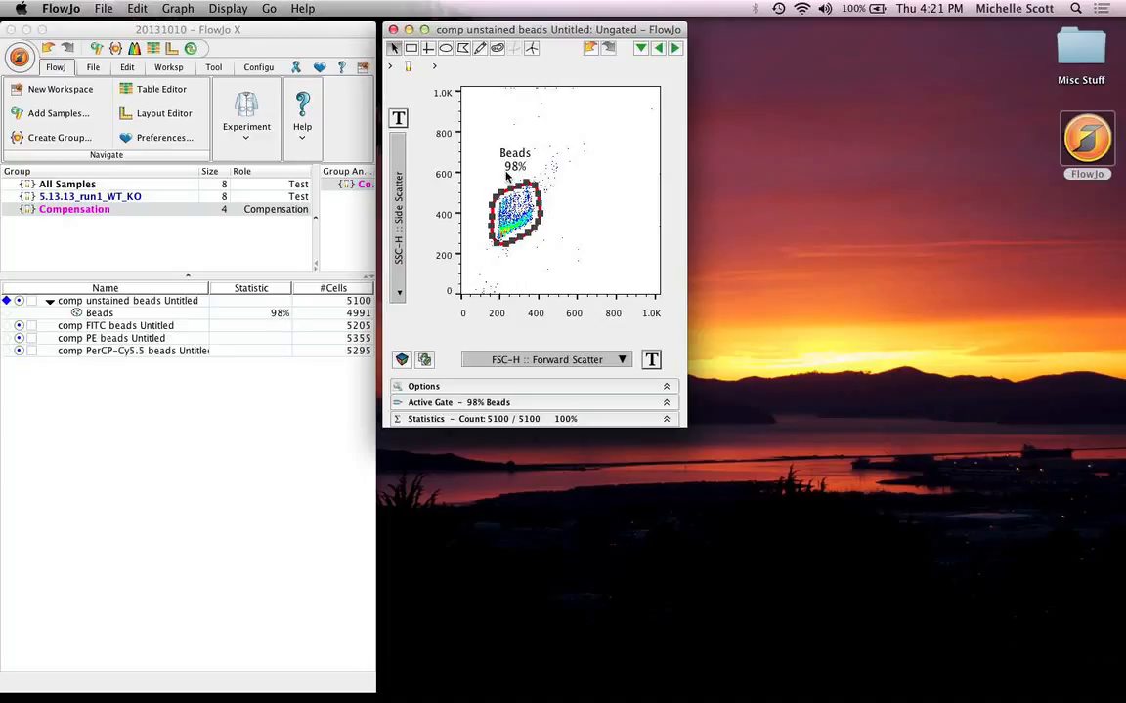
pyautogui.click(392, 31)
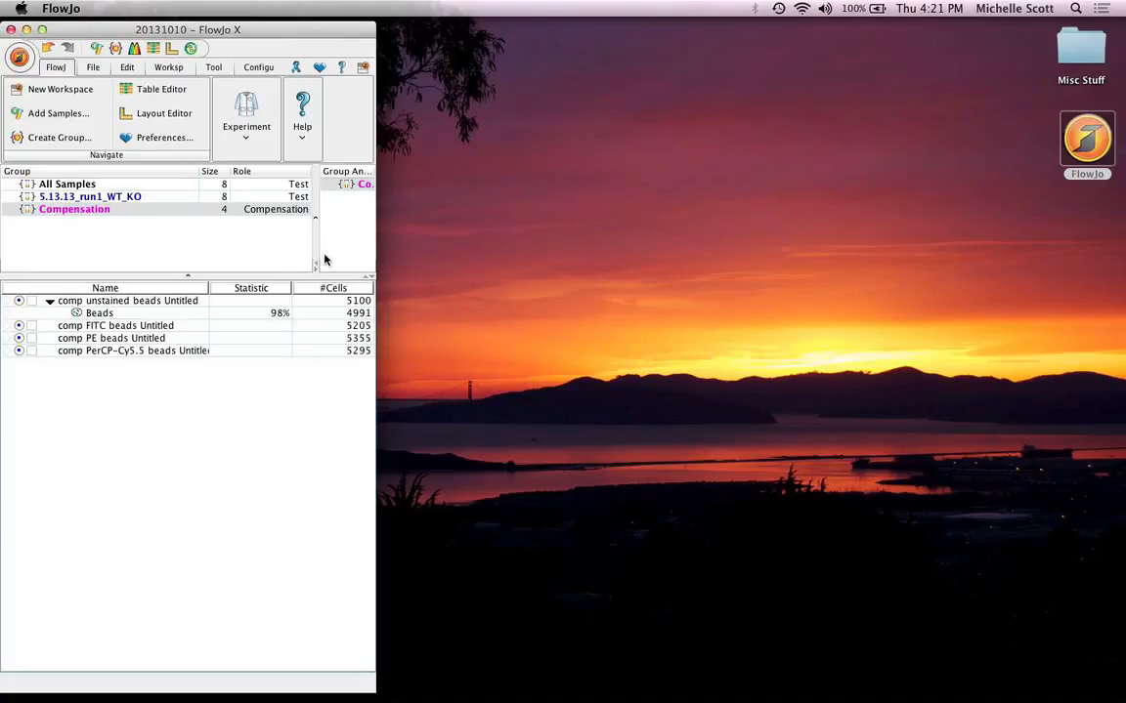
# Step: Start the compensation setup for the Compensation group and remove the unused FL4-H parameter
pyautogui.click(136, 54)
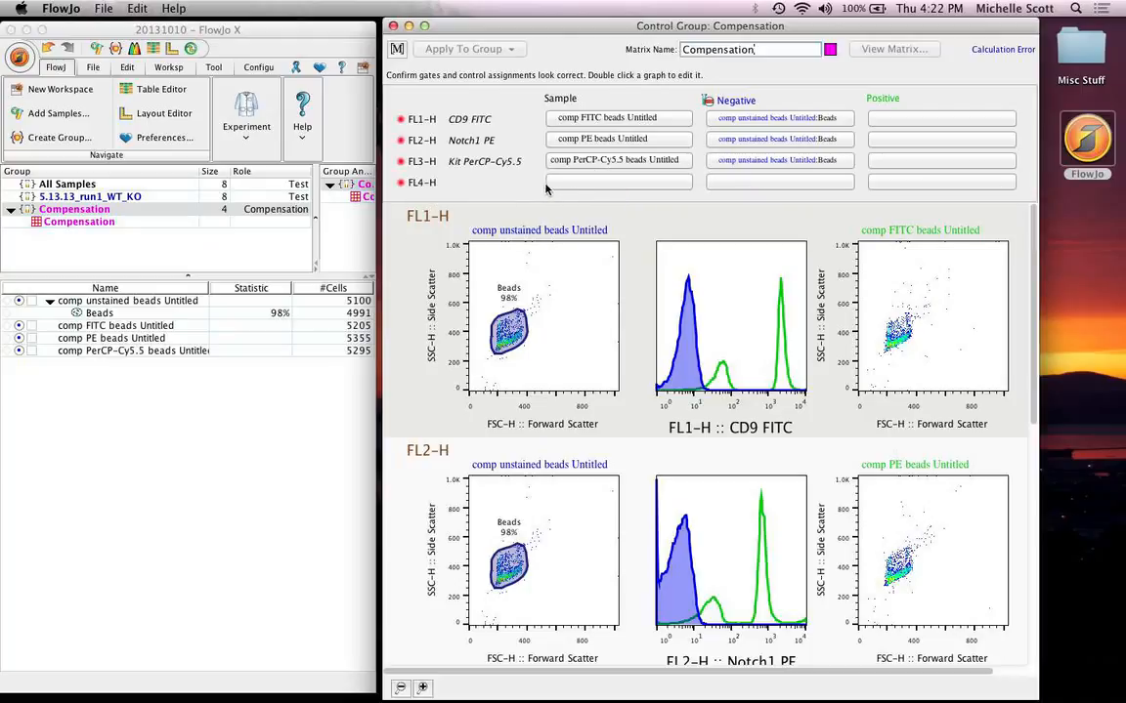
pyautogui.click(596, 185)
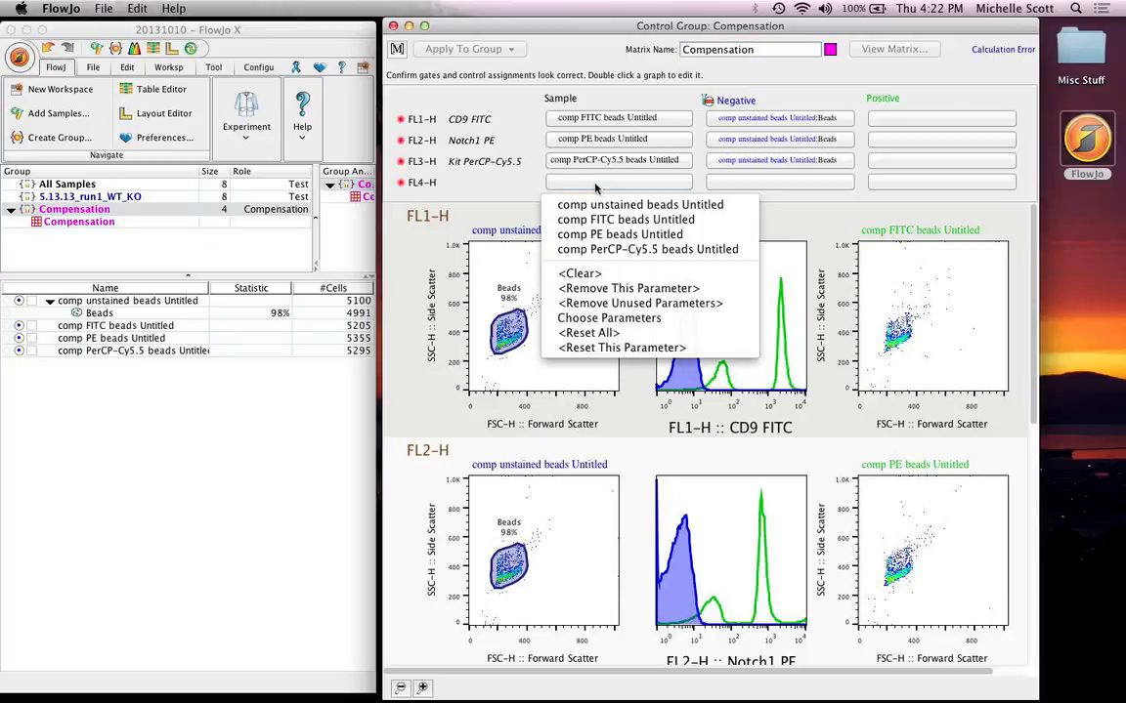
pyautogui.click(626, 290)
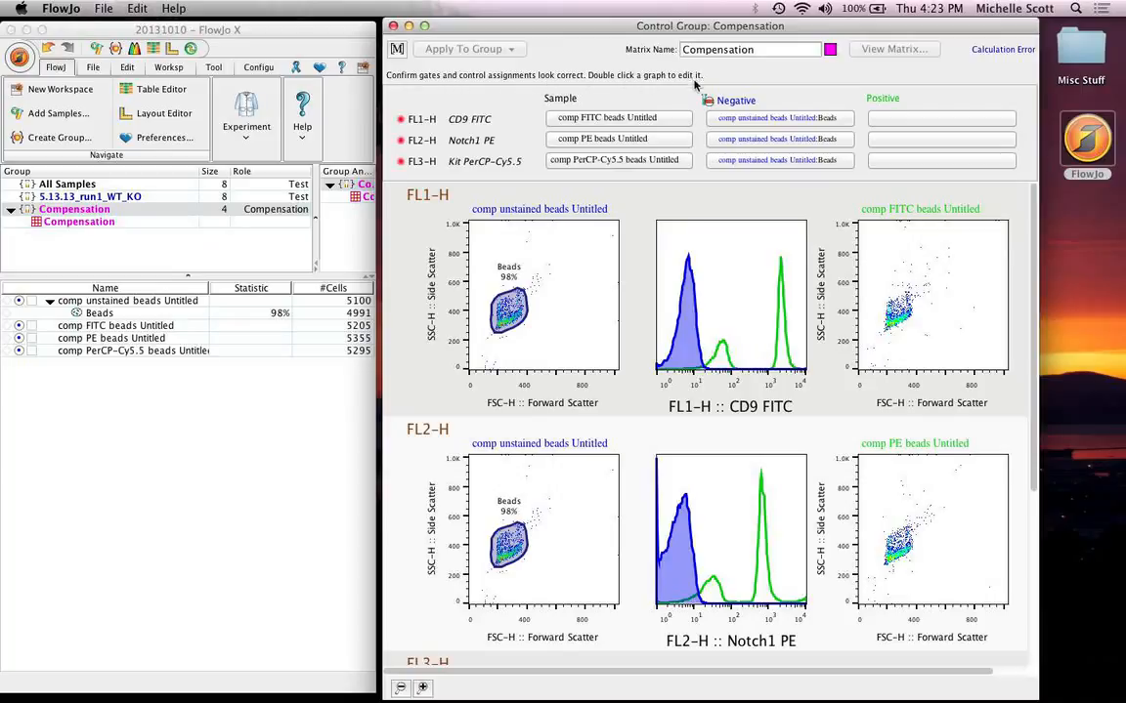
# Step: Bisect the comp FITC beads histogram between its two peaks and assign the CD9 FITC+ population as the FL1-H positive
pyautogui.doubleClick(739, 305)
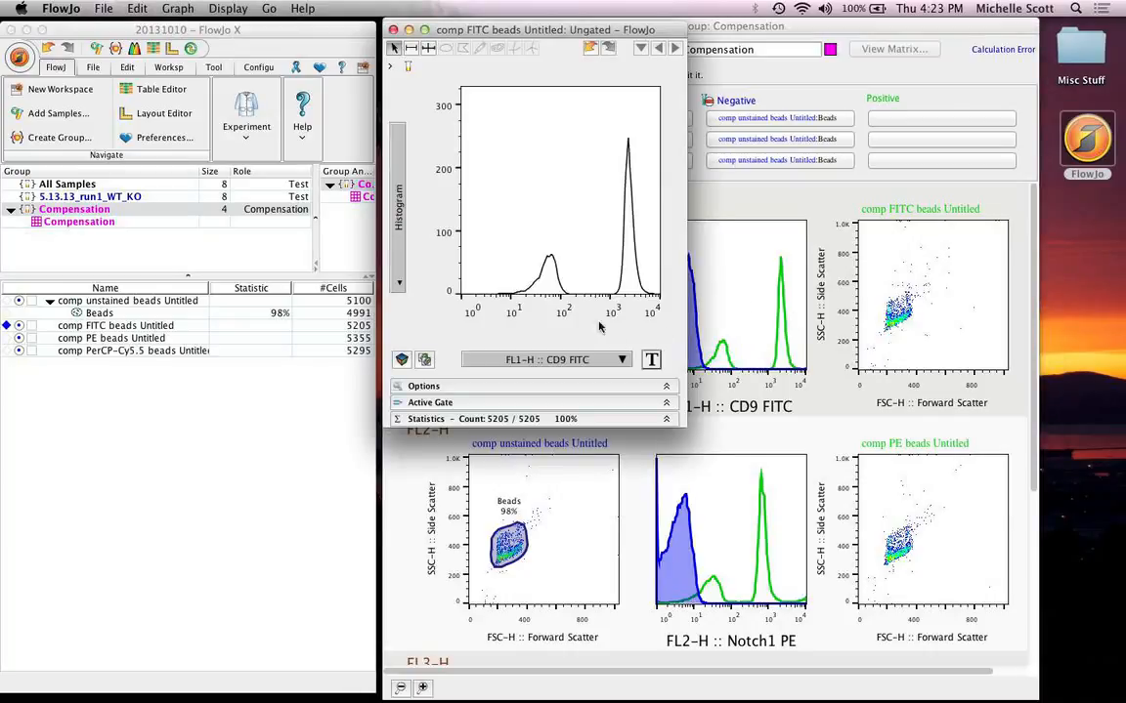
pyautogui.click(428, 48)
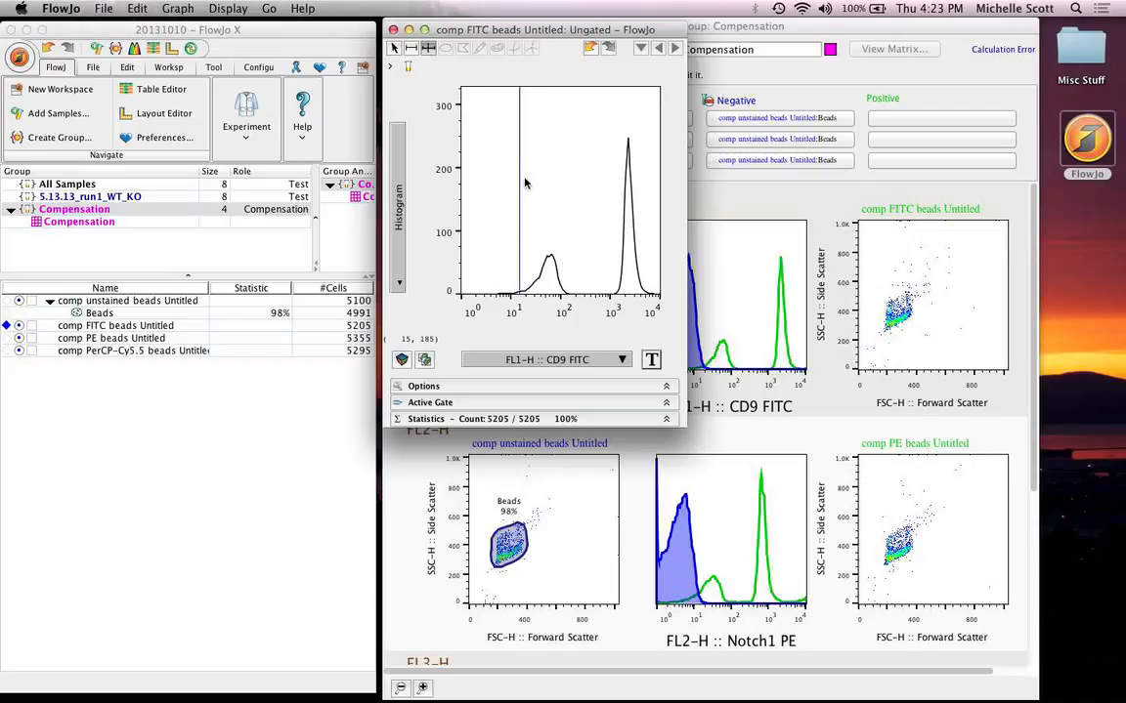
pyautogui.click(591, 201)
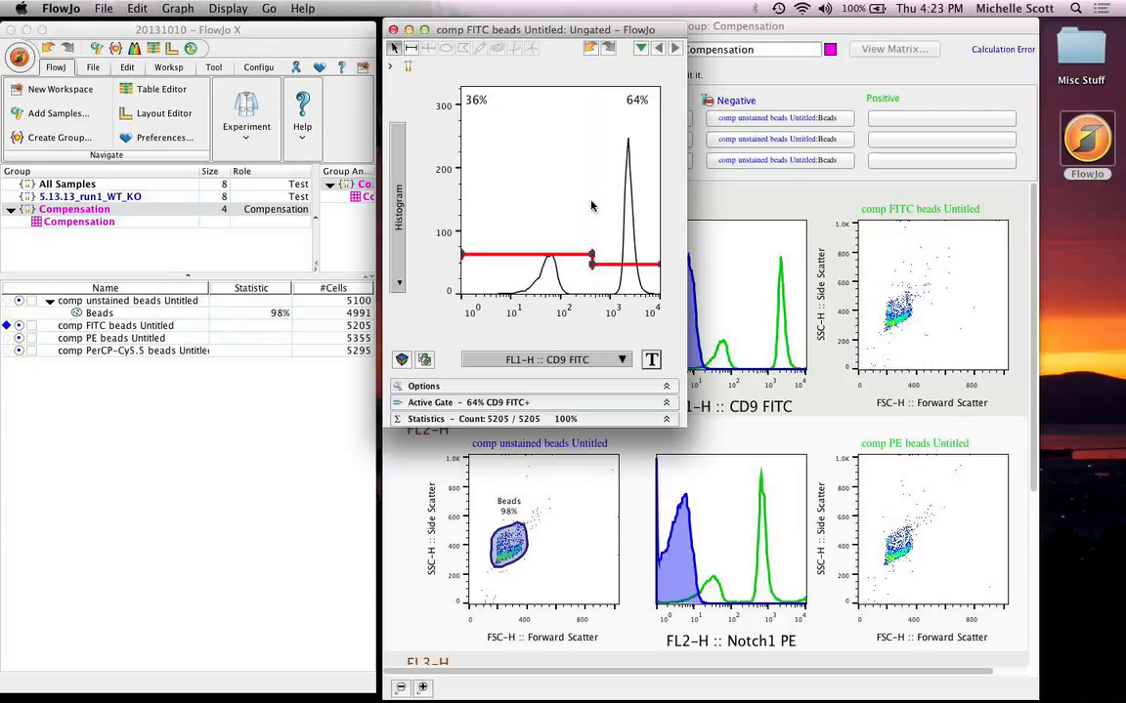
pyautogui.click(392, 29)
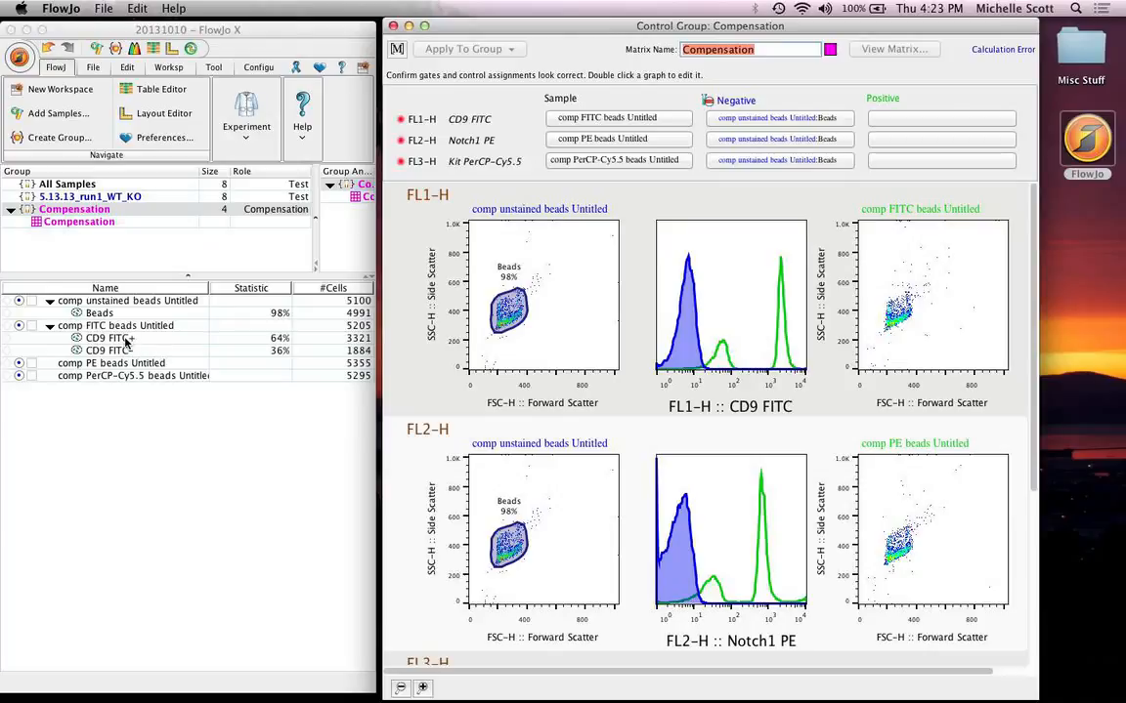
pyautogui.moveTo(125, 339); pyautogui.dragTo(933, 122)
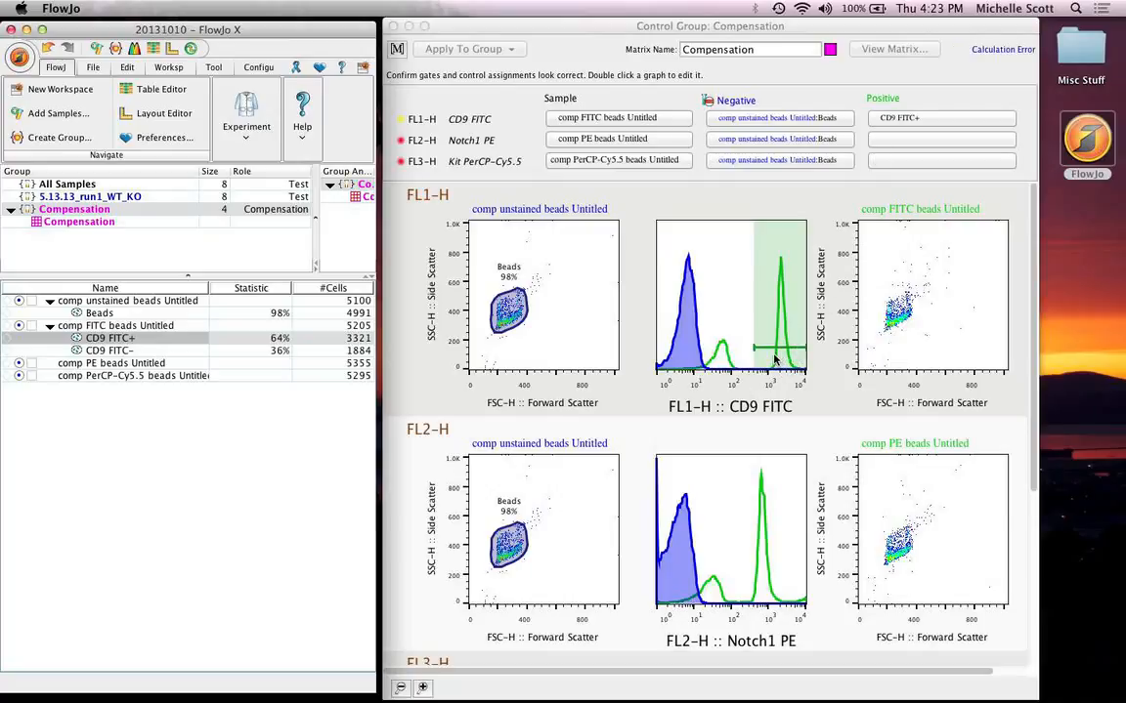
# Step: Bisect the comp PE beads histogram between its two peaks and assign the Notch1 PE+ population as the FL2-H positive
pyautogui.doubleClick(736, 564)
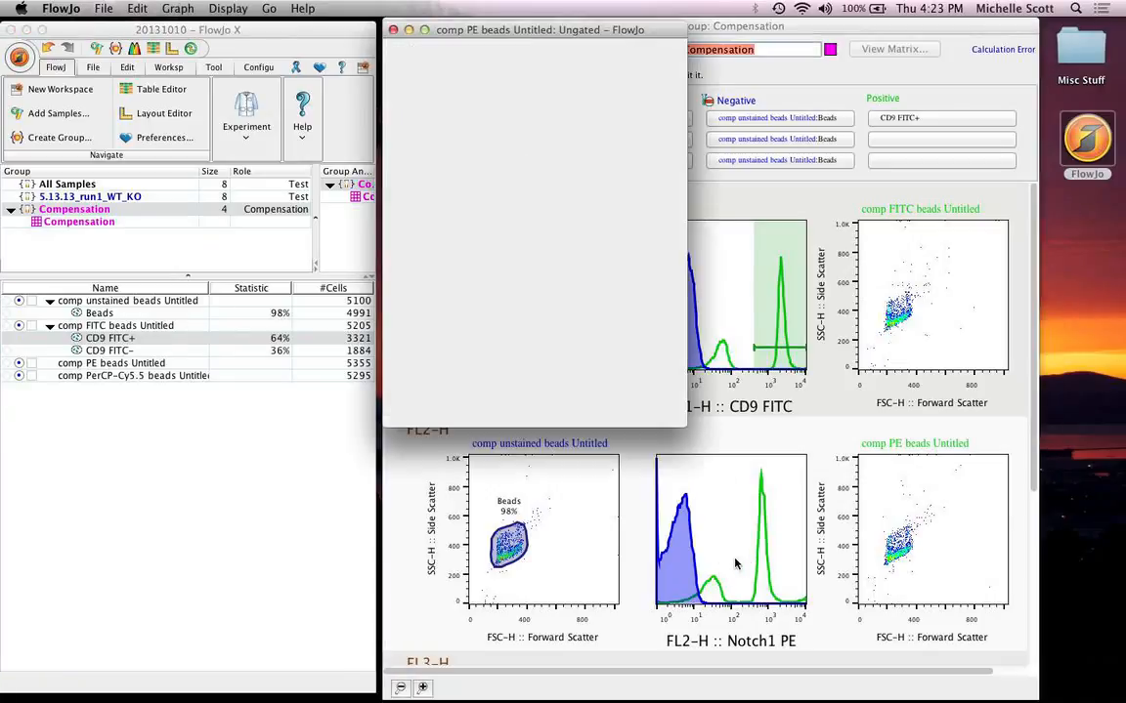
pyautogui.click(429, 52)
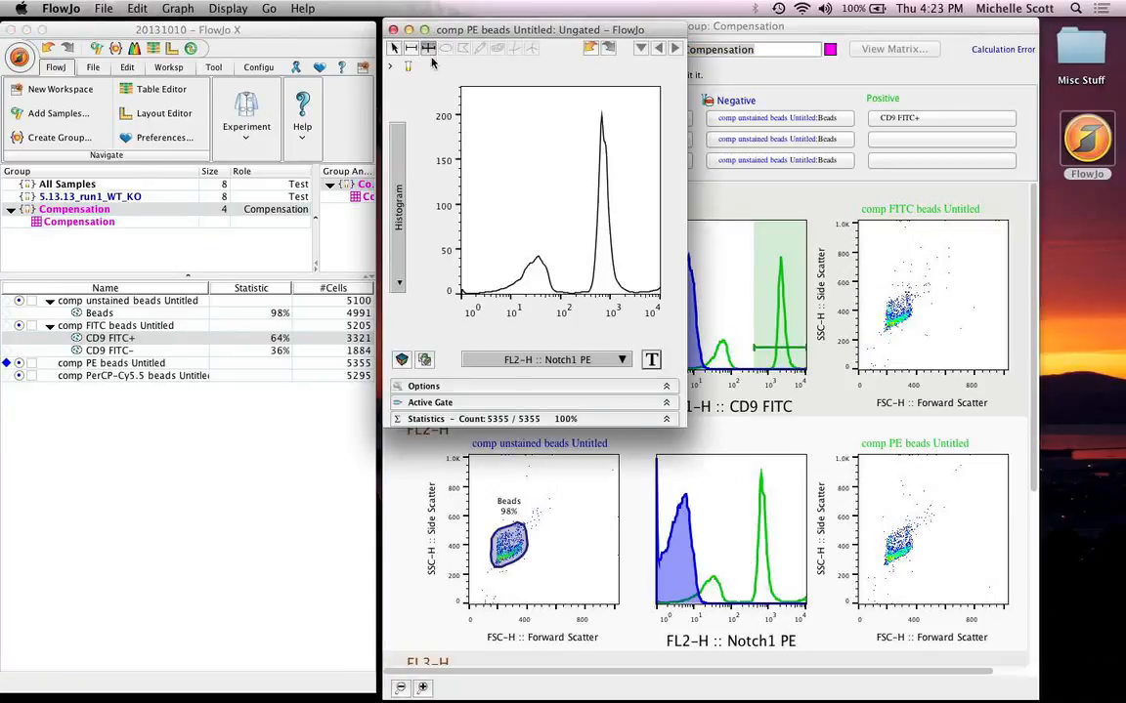
pyautogui.click(571, 202)
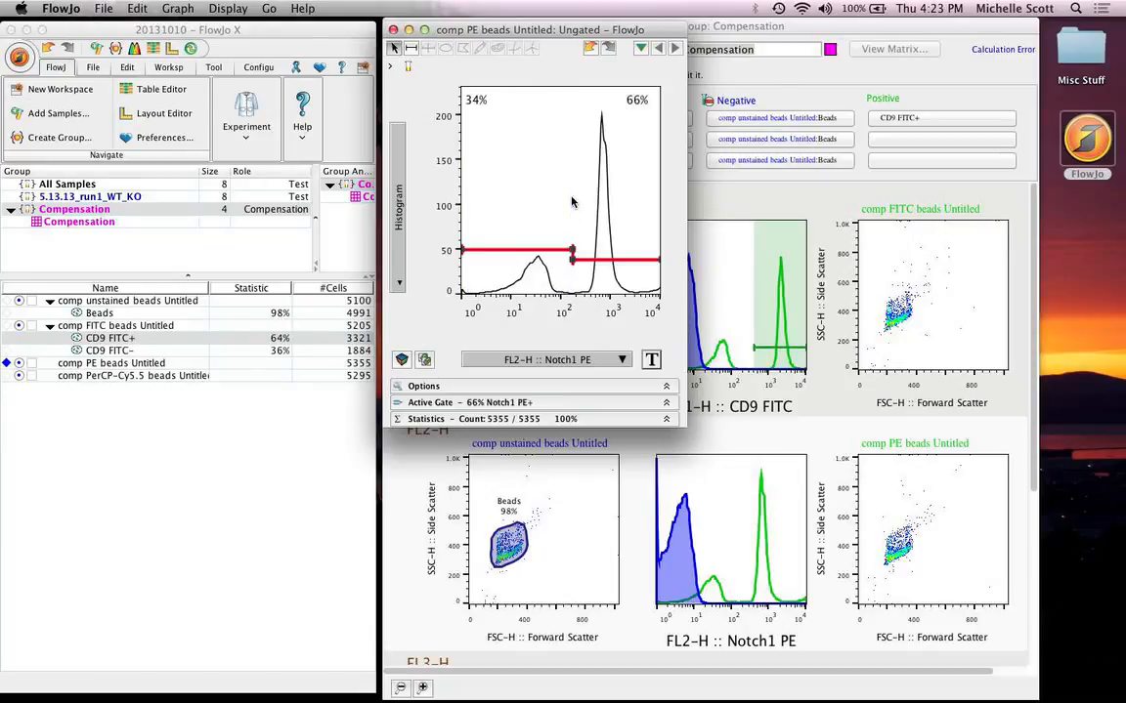
pyautogui.click(392, 29)
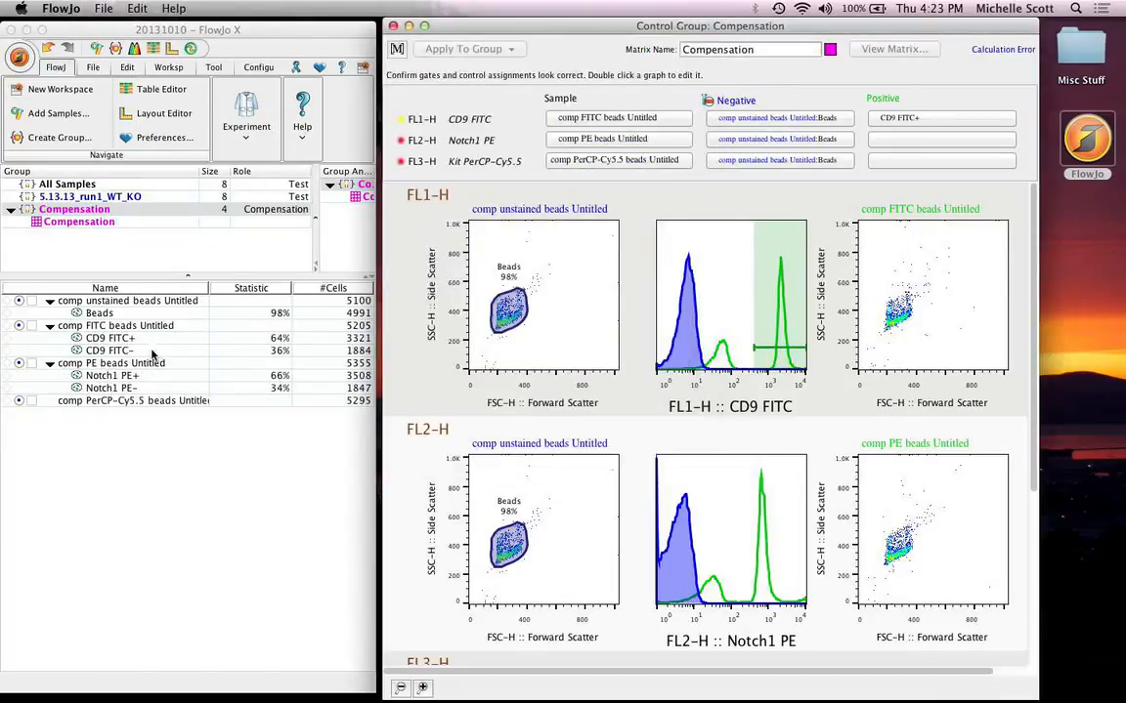
pyautogui.moveTo(113, 375); pyautogui.dragTo(946, 143)
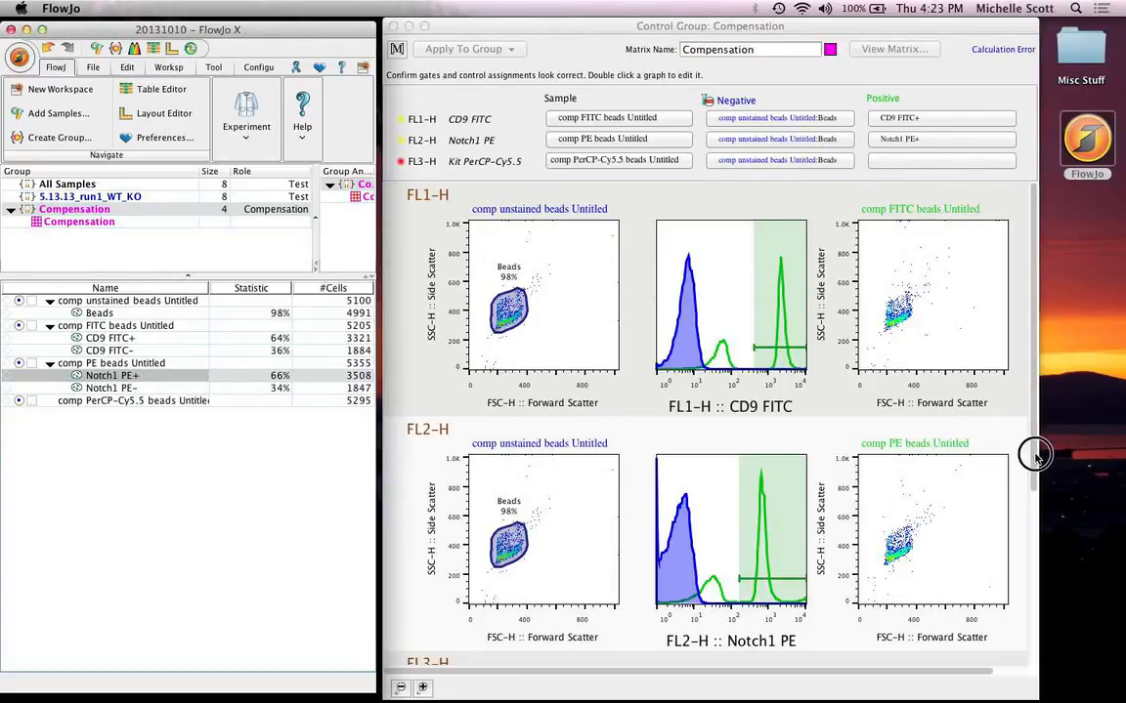
# Step: Bisect the comp PerCP-Cy5.5 beads histogram just below its lower peak and assign the Kit PerCP-Cy5.5+ population as the FL3-H positive
pyautogui.scroll(-5, 1014, 613)
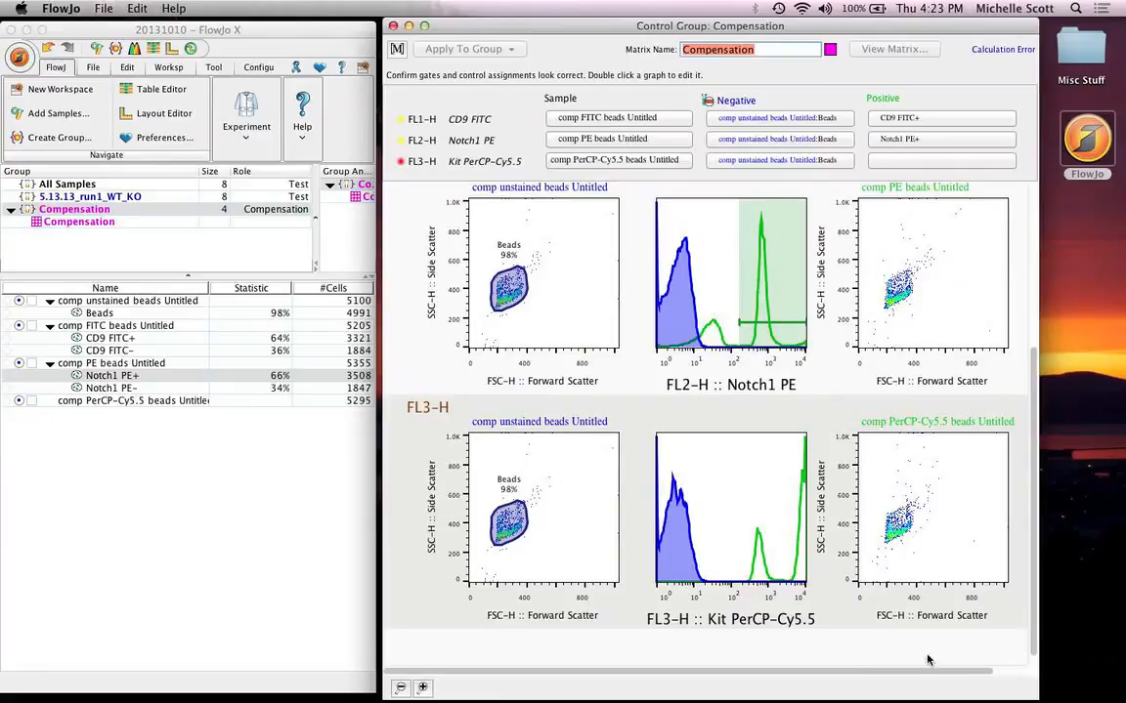
pyautogui.doubleClick(759, 558)
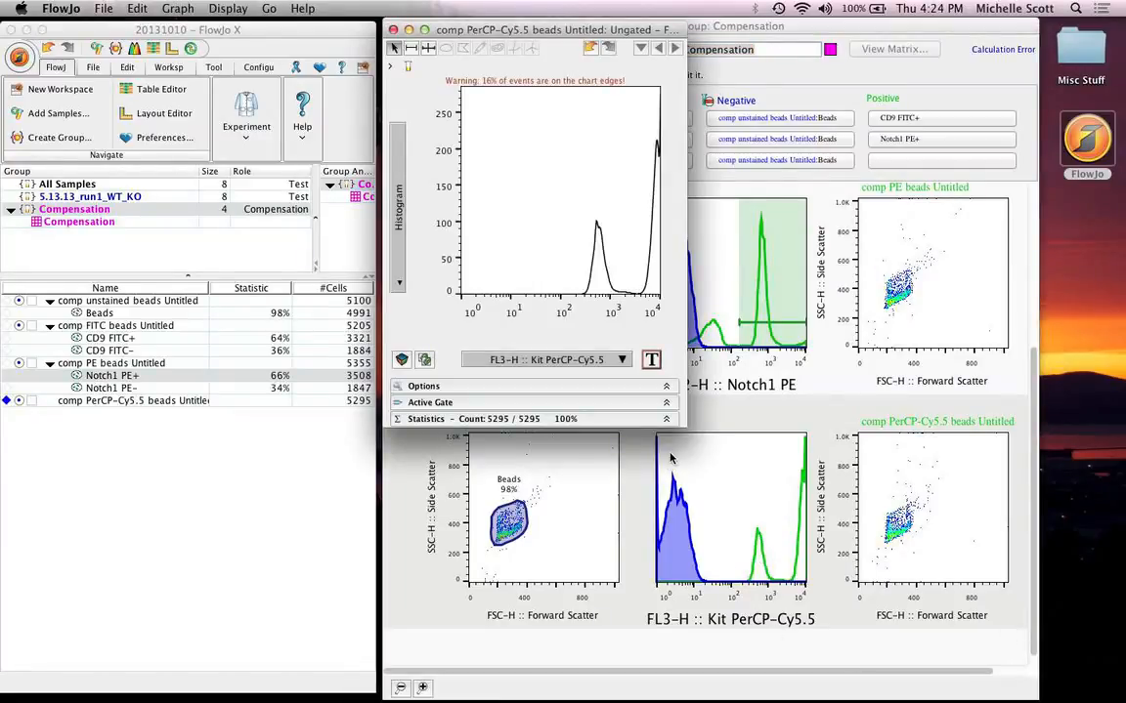
pyautogui.moveTo(687, 430); pyautogui.dragTo(813, 447)
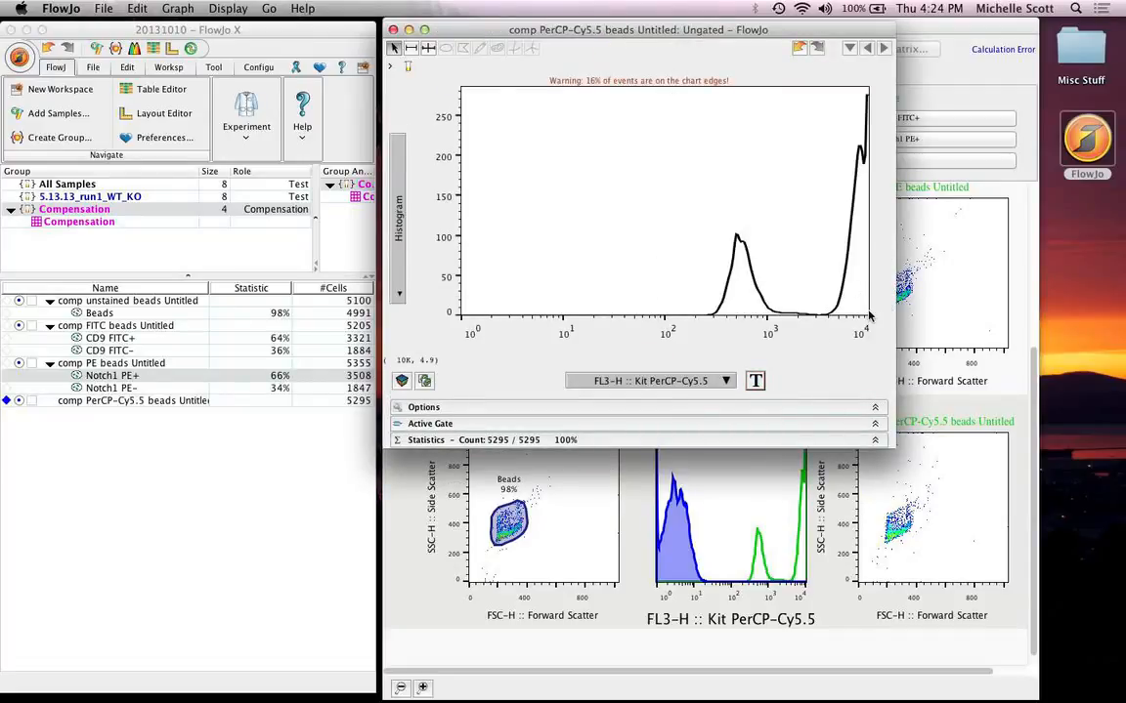
pyautogui.click(427, 47)
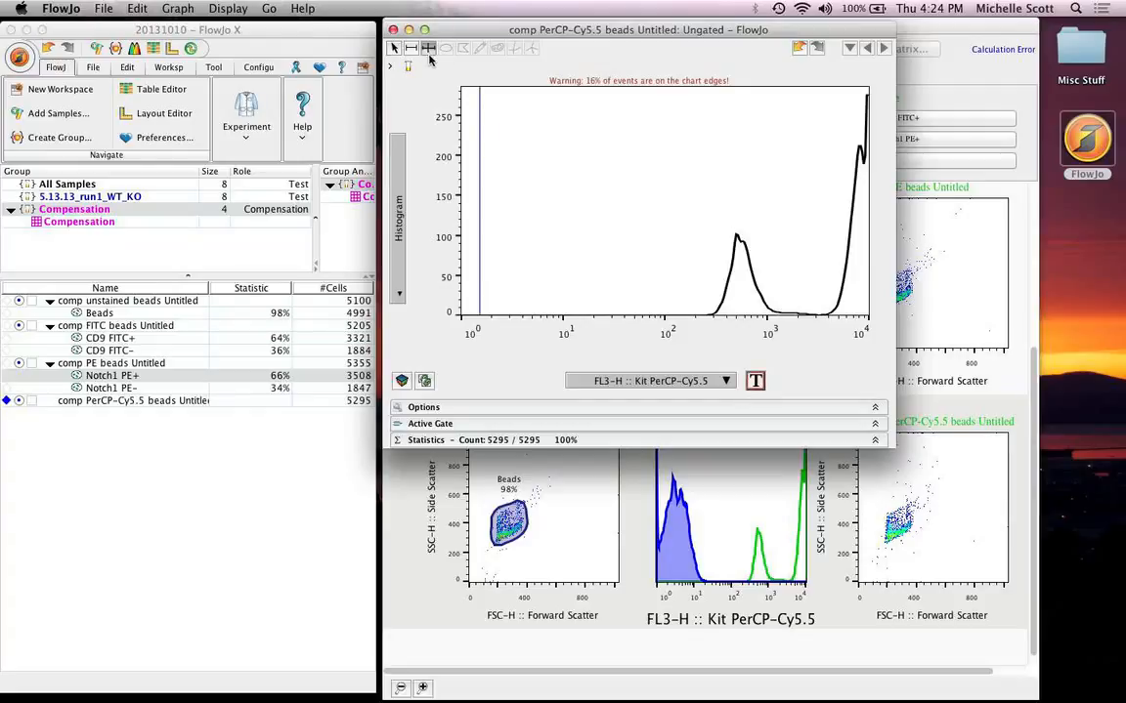
pyautogui.click(712, 269)
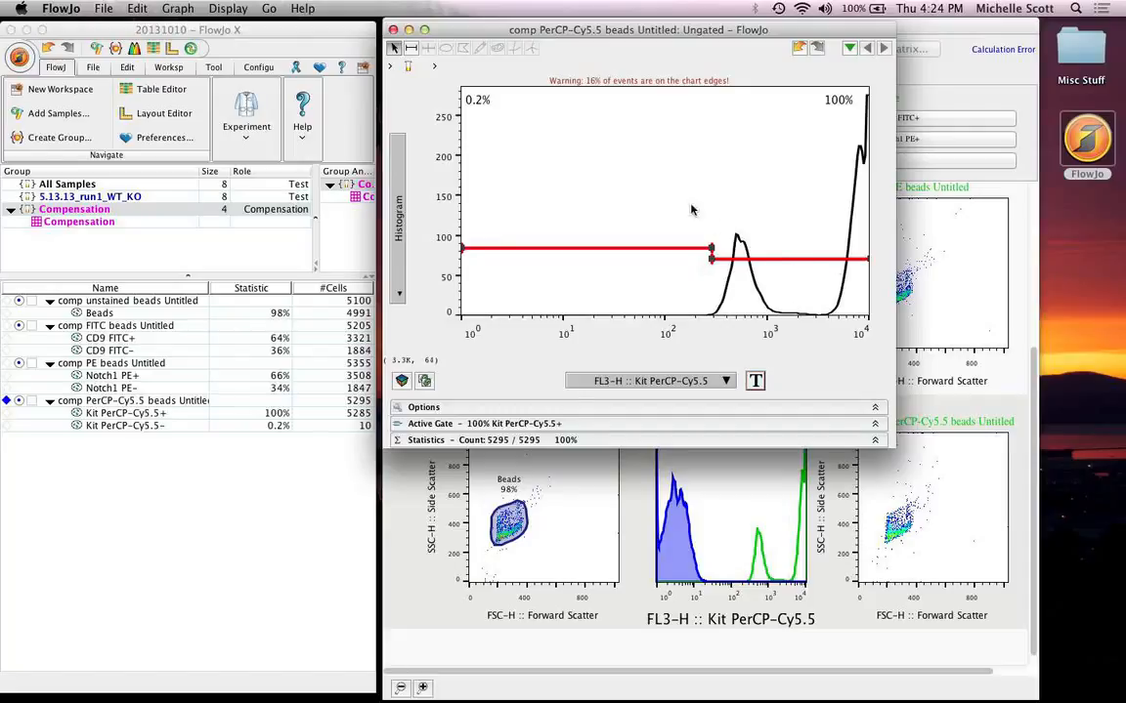
pyautogui.press('super+w')
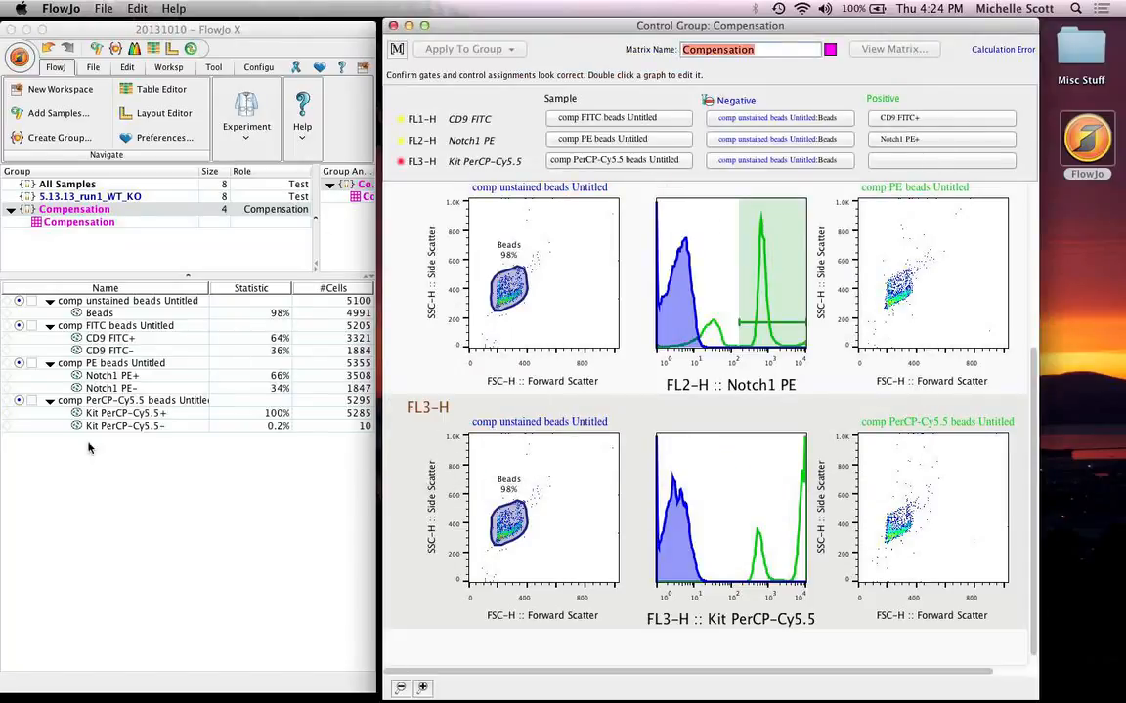
pyautogui.moveTo(122, 418); pyautogui.dragTo(920, 168)
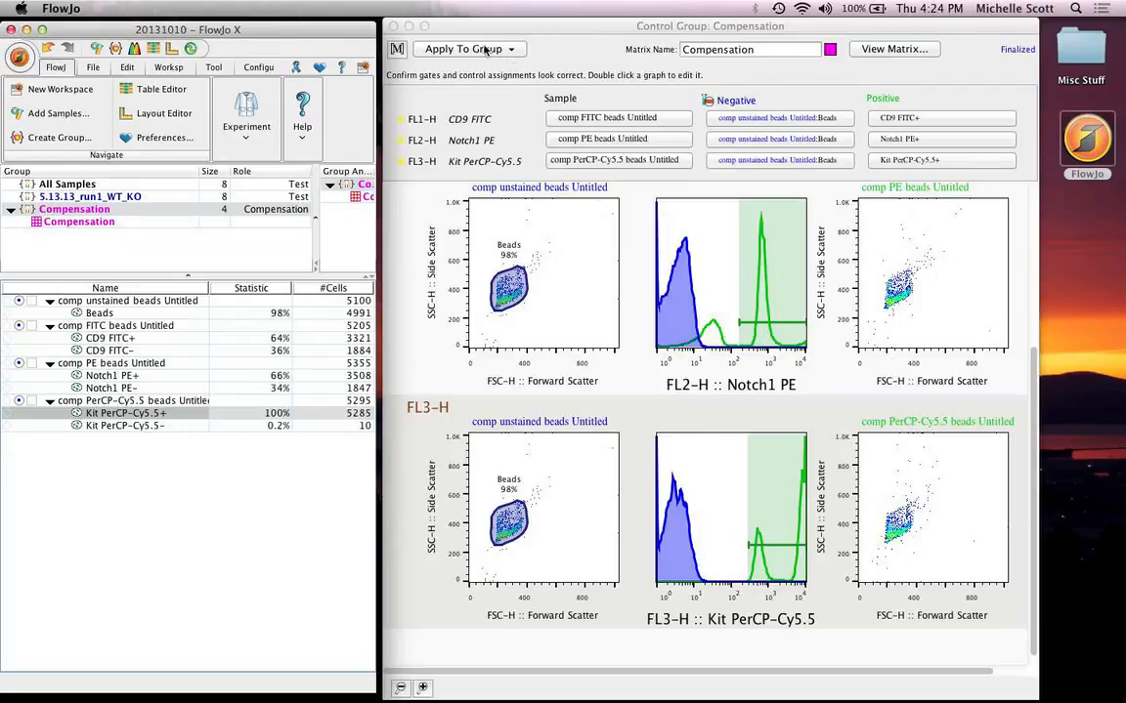
# Step: Apply the finalized compensation matrix to the 5.13.13_run1_WT_KO group, display that group's samples and close the compensation setup
pyautogui.click(450, 49)
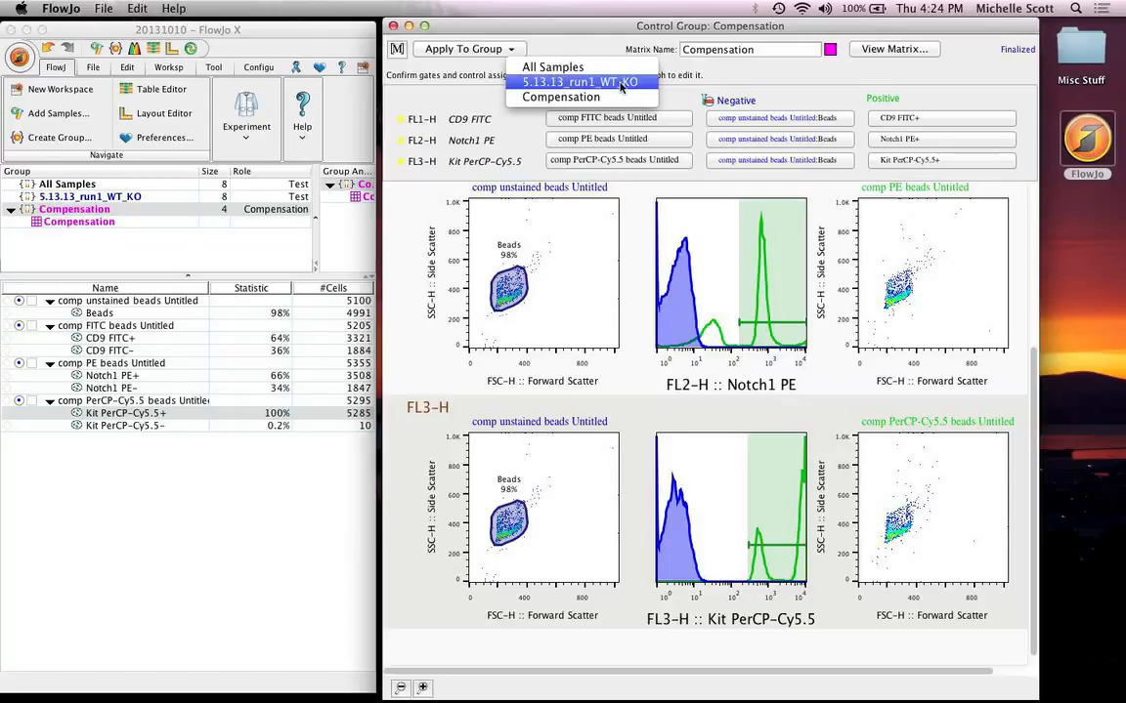
pyautogui.click(577, 82)
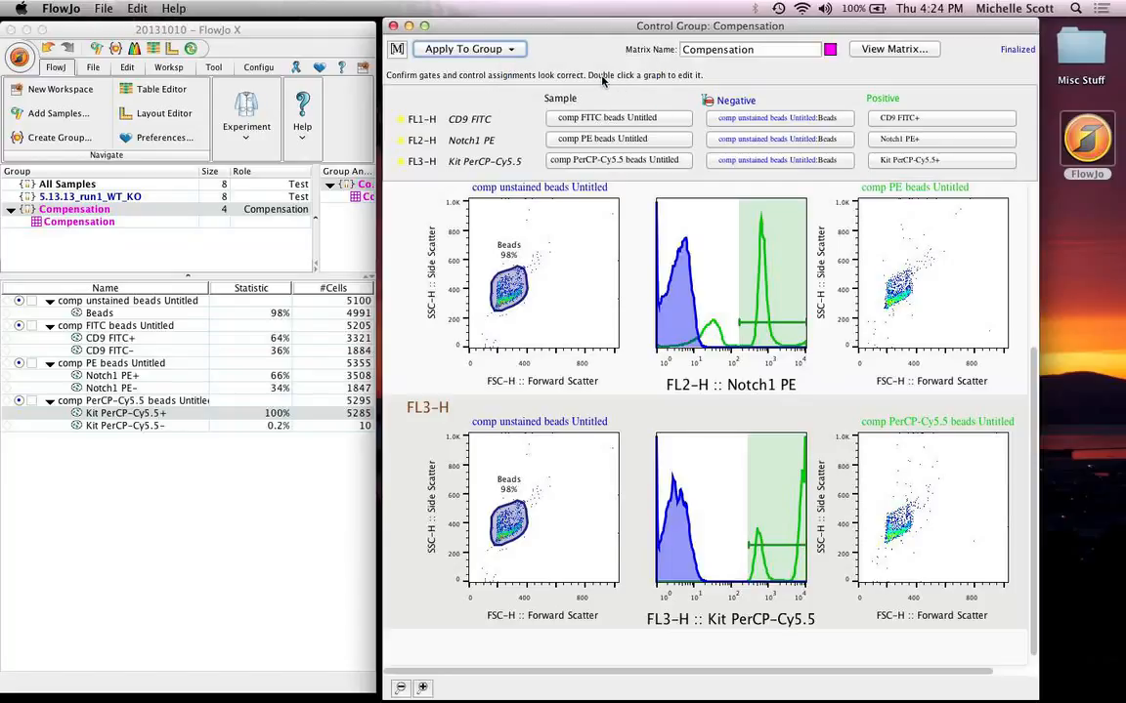
pyautogui.click(83, 196)
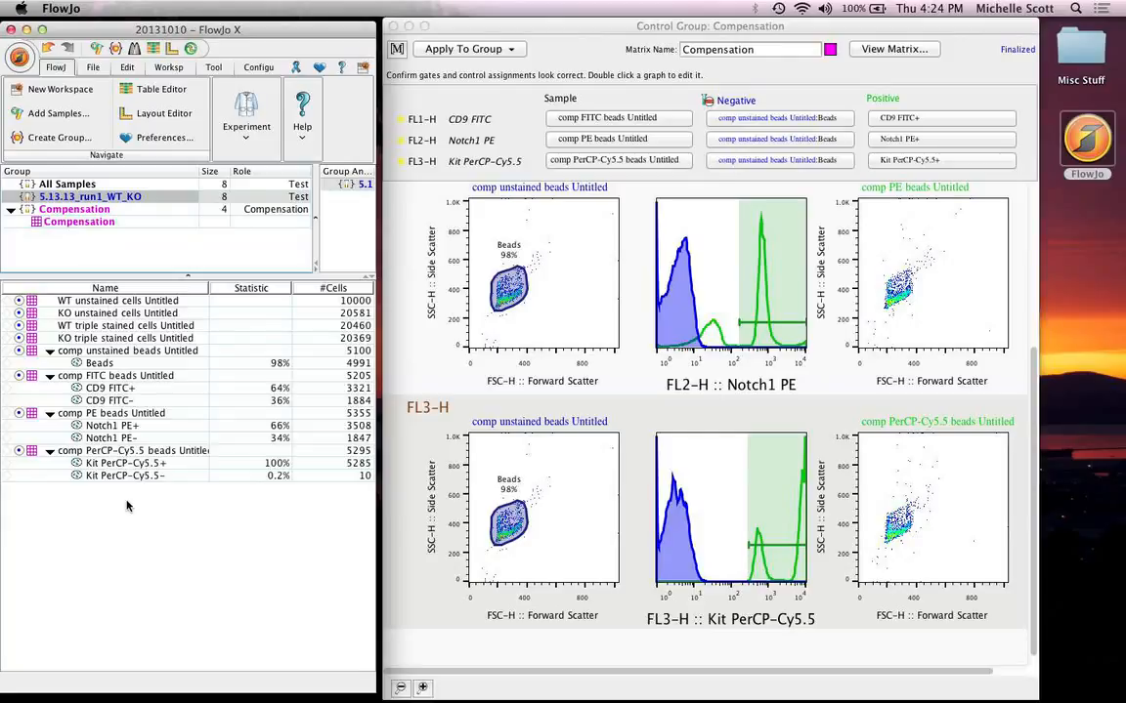
pyautogui.click(392, 26)
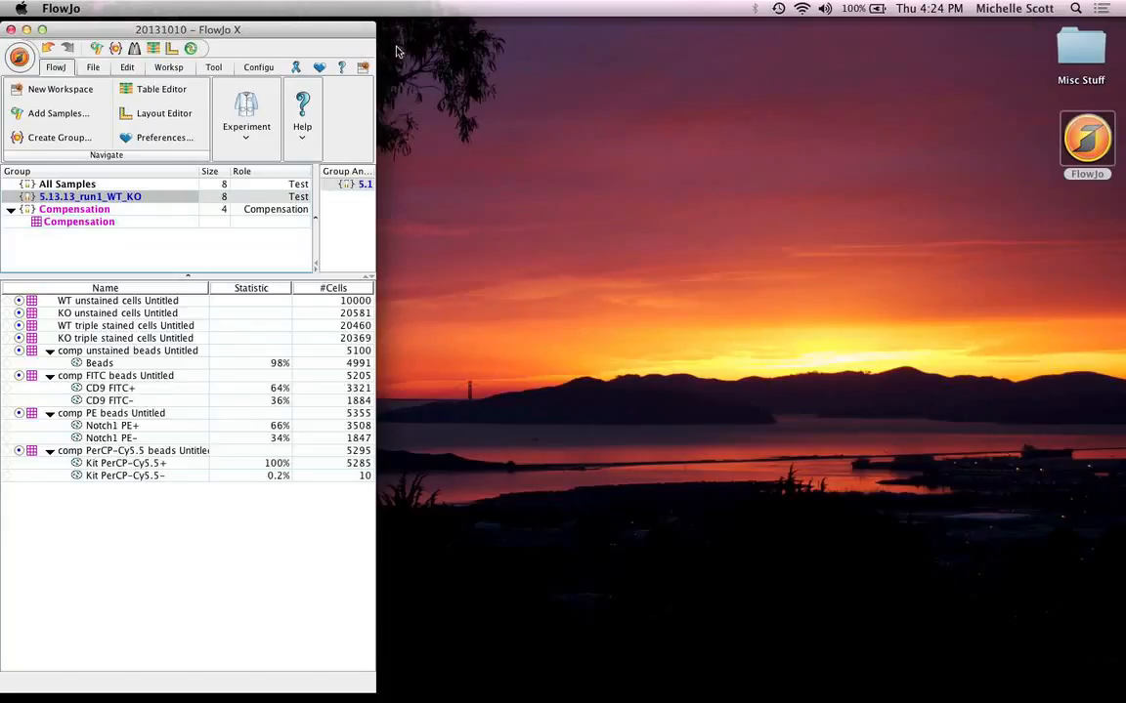
# Step: Plot the WT unstained cells sample with Comp-FL1-H :: CD9 FITC on X and Comp-FL2-H :: Notch1 PE on Y
pyautogui.doubleClick(99, 305)
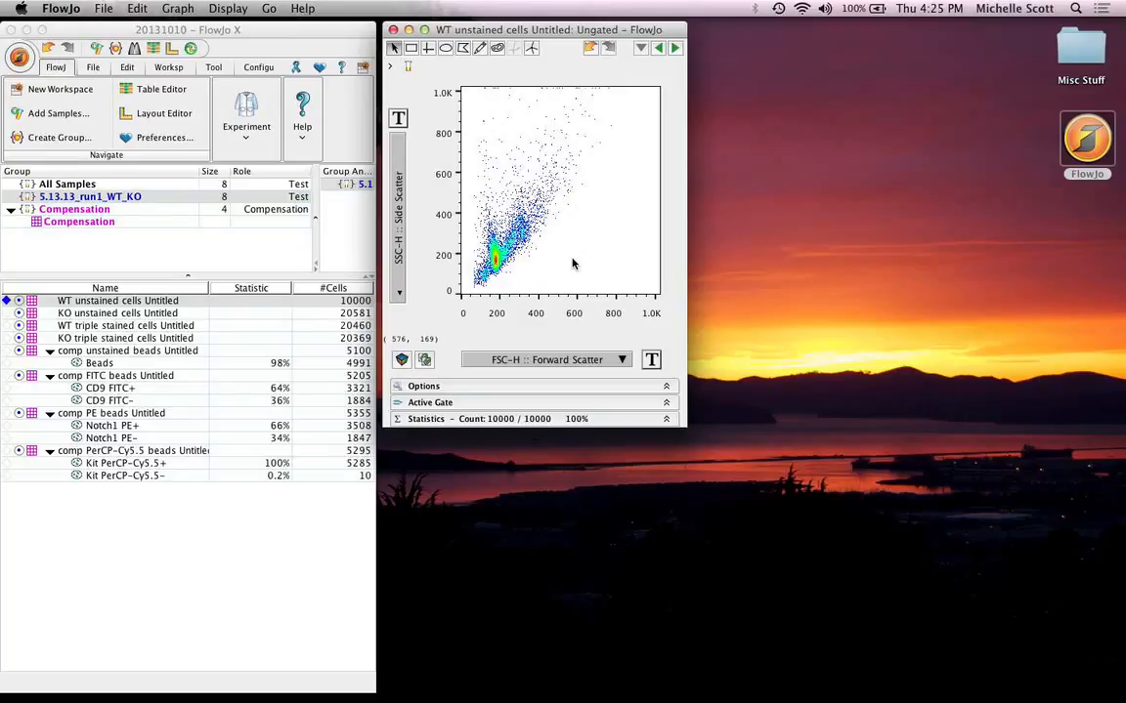
pyautogui.click(623, 359)
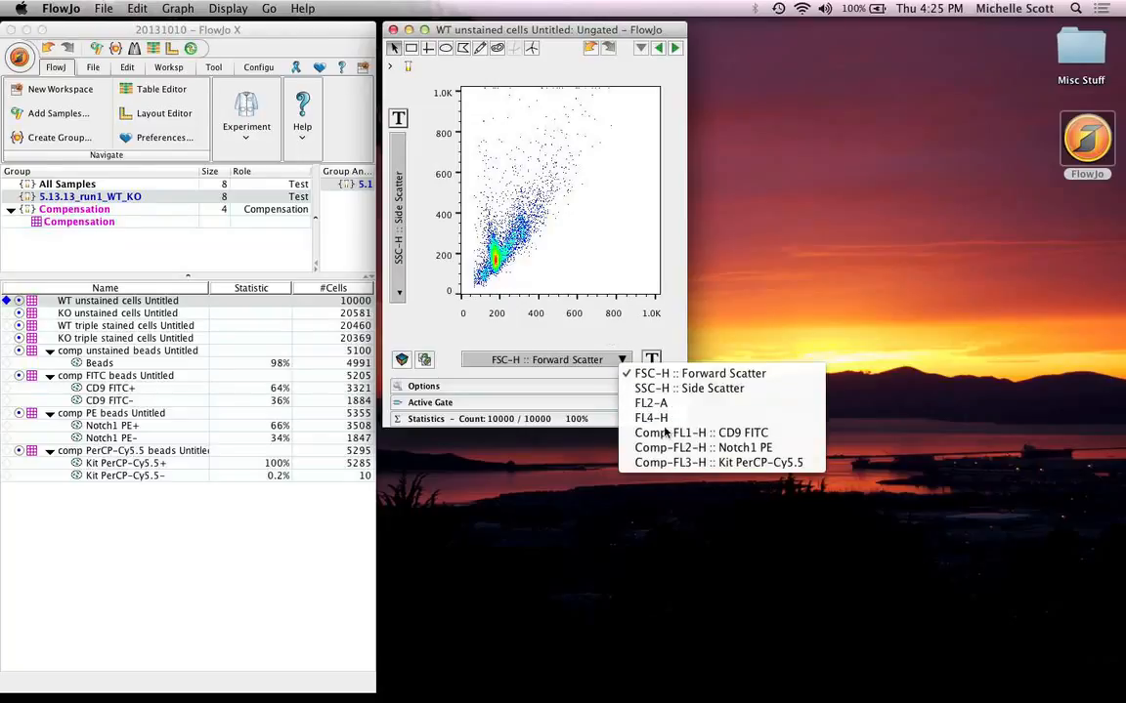
pyautogui.click(753, 436)
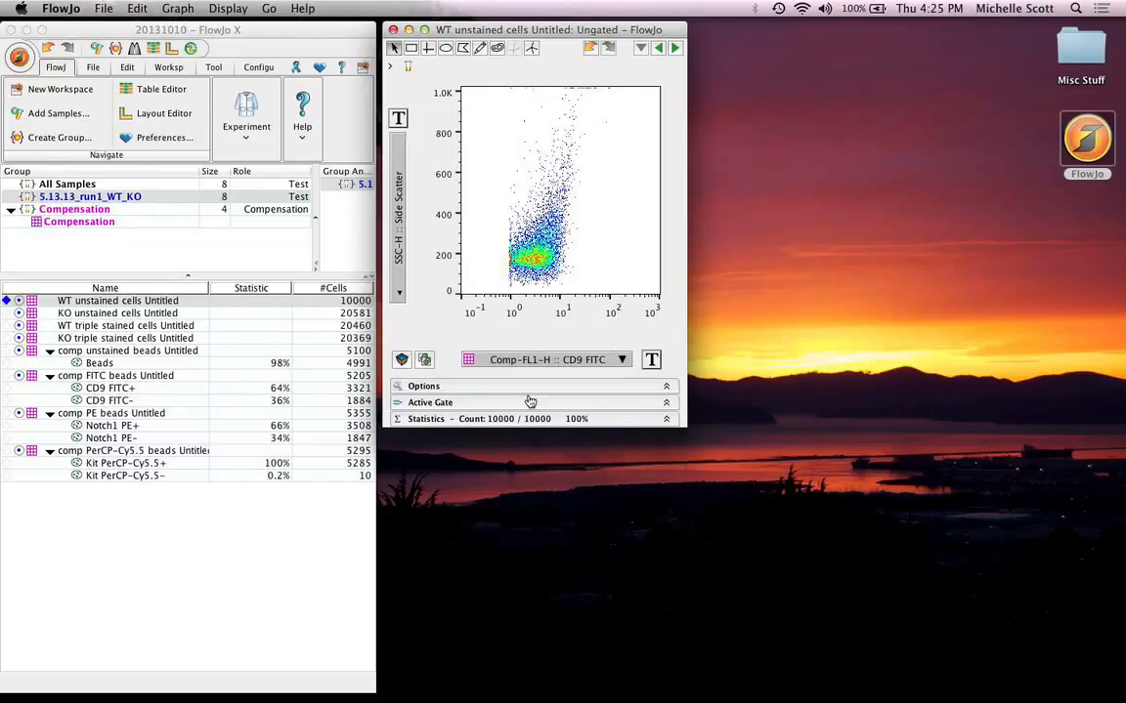
pyautogui.click(400, 293)
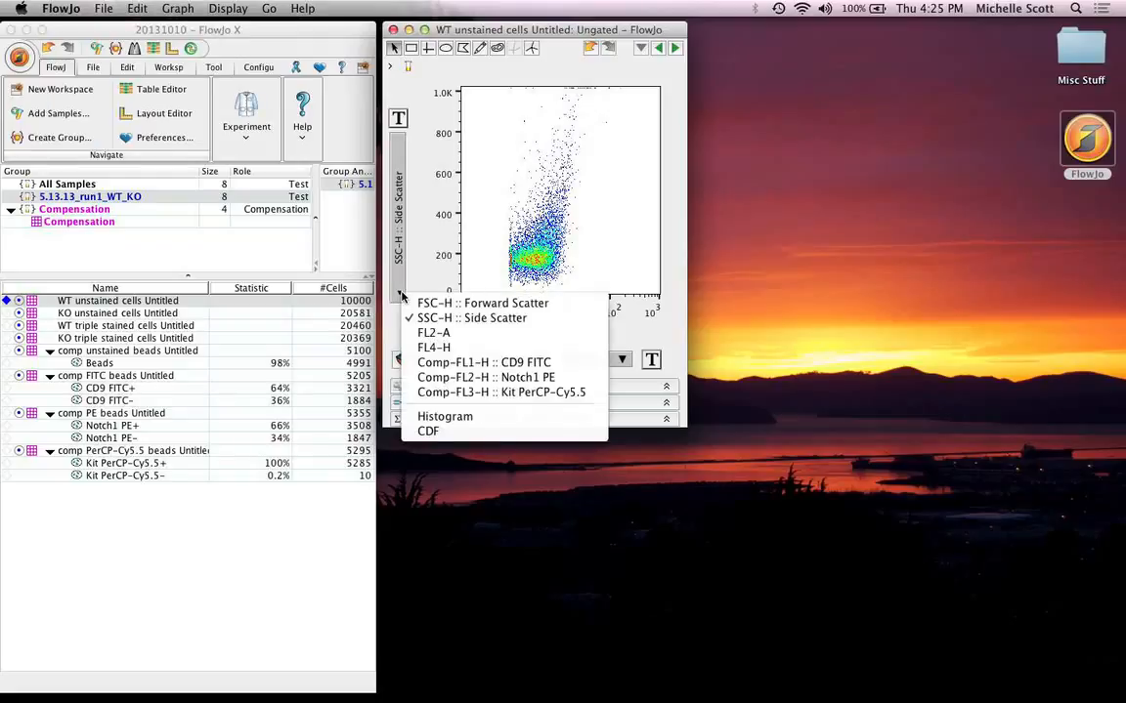
pyautogui.click(498, 379)
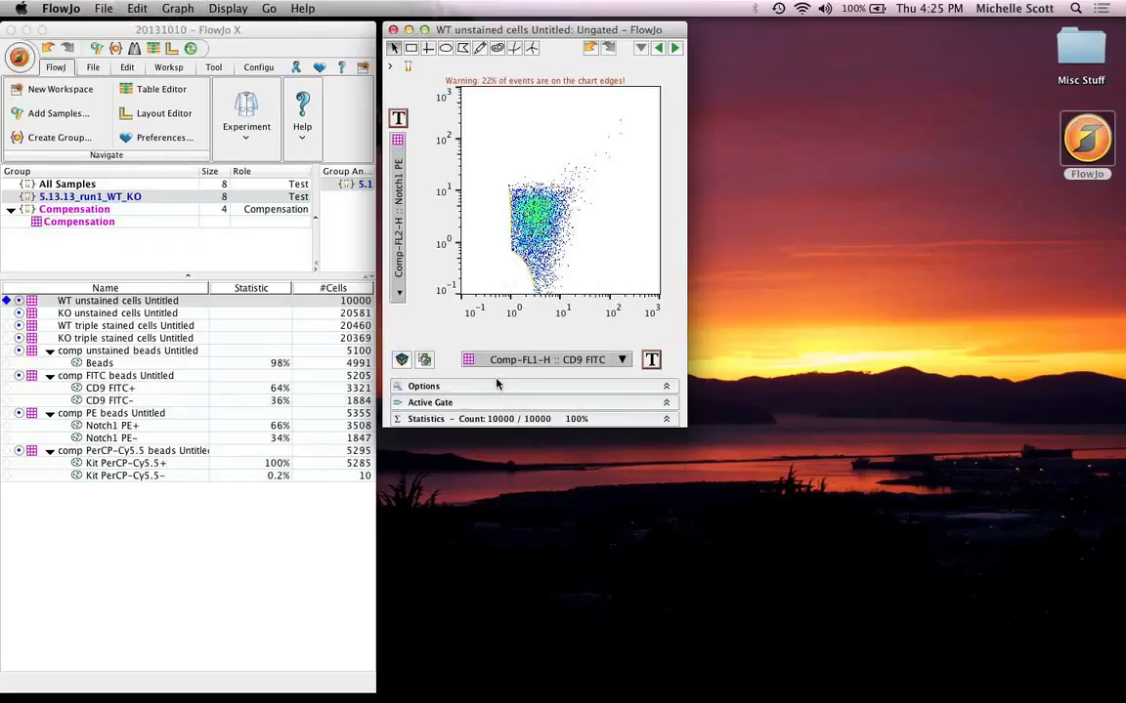
# Step: Duplicate the WT unstained plot and show Comp-FL2-H :: Notch1 PE on X against Comp-FL3-H :: Kit PerCP-Cy5.5 on Y in the copy
pyautogui.click(425, 360)
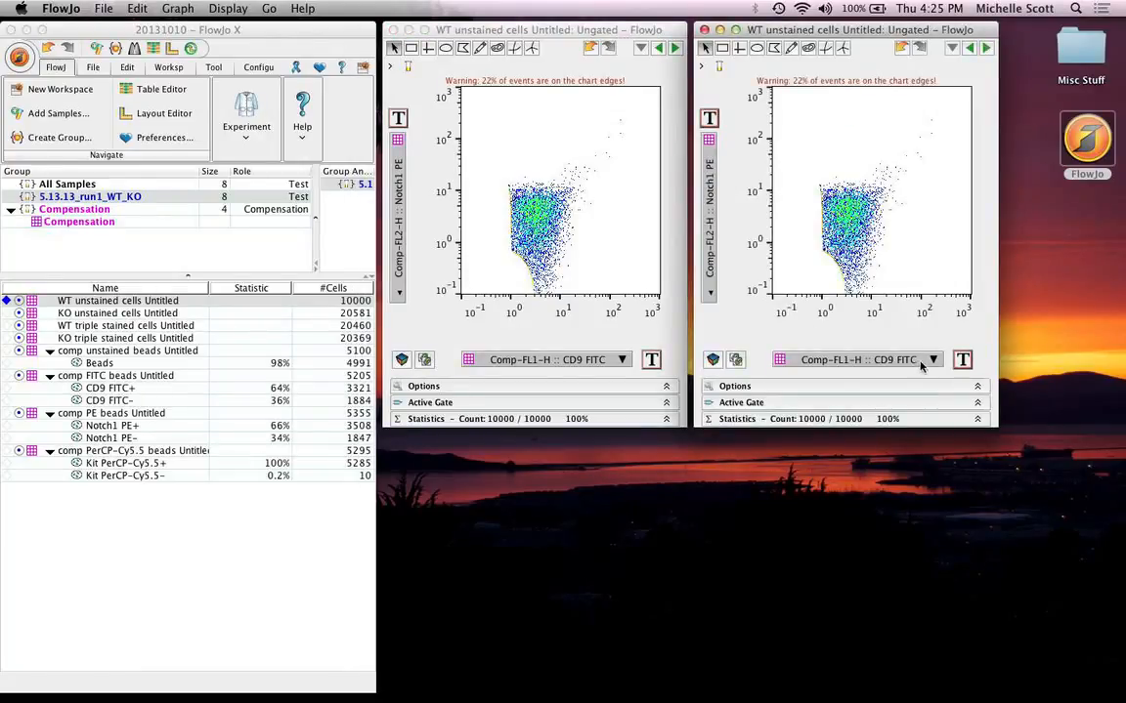
pyautogui.click(928, 364)
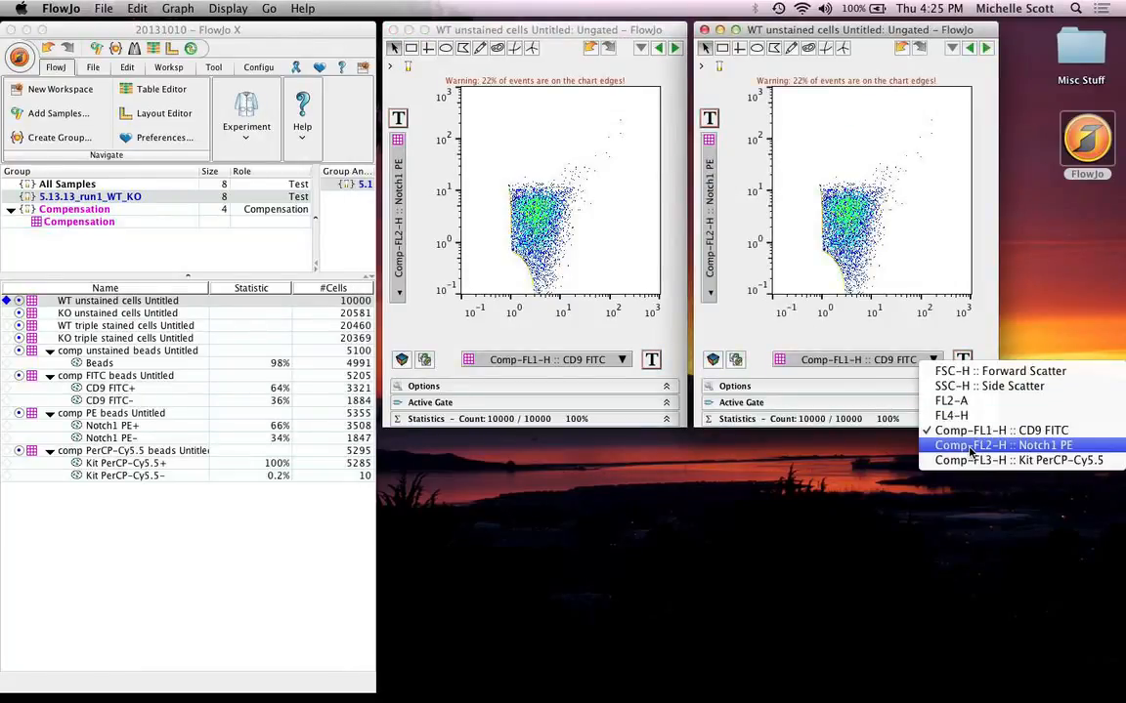
pyautogui.click(761, 338)
pyautogui.click(782, 360)
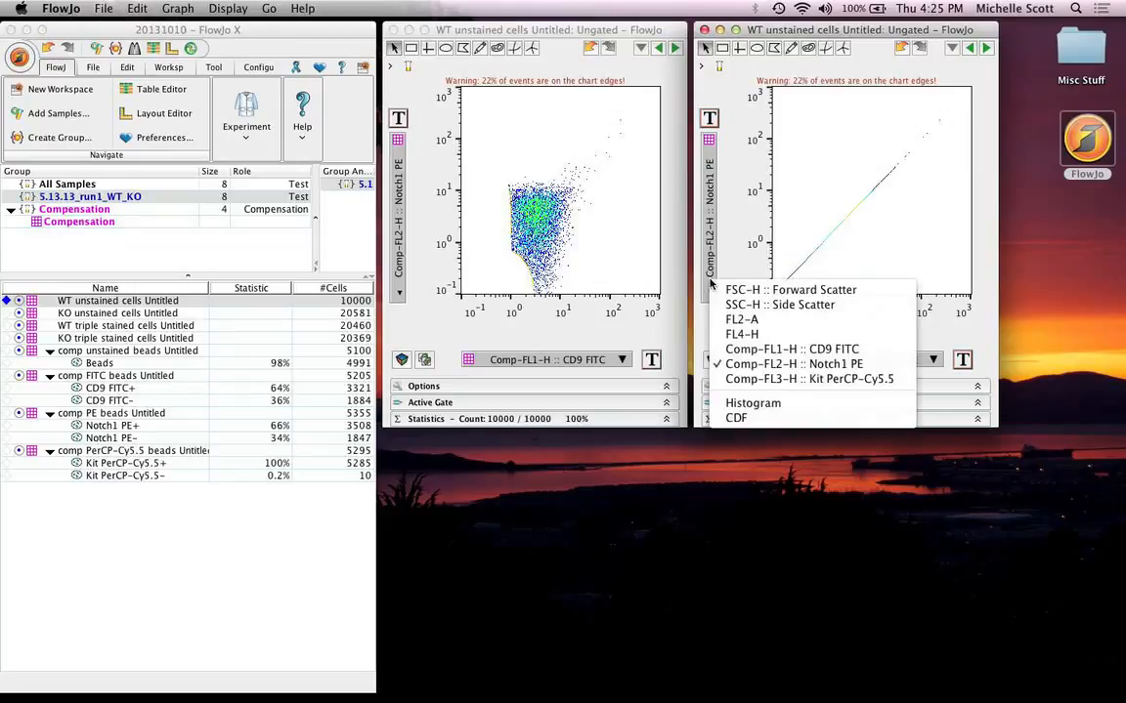
pyautogui.click(765, 380)
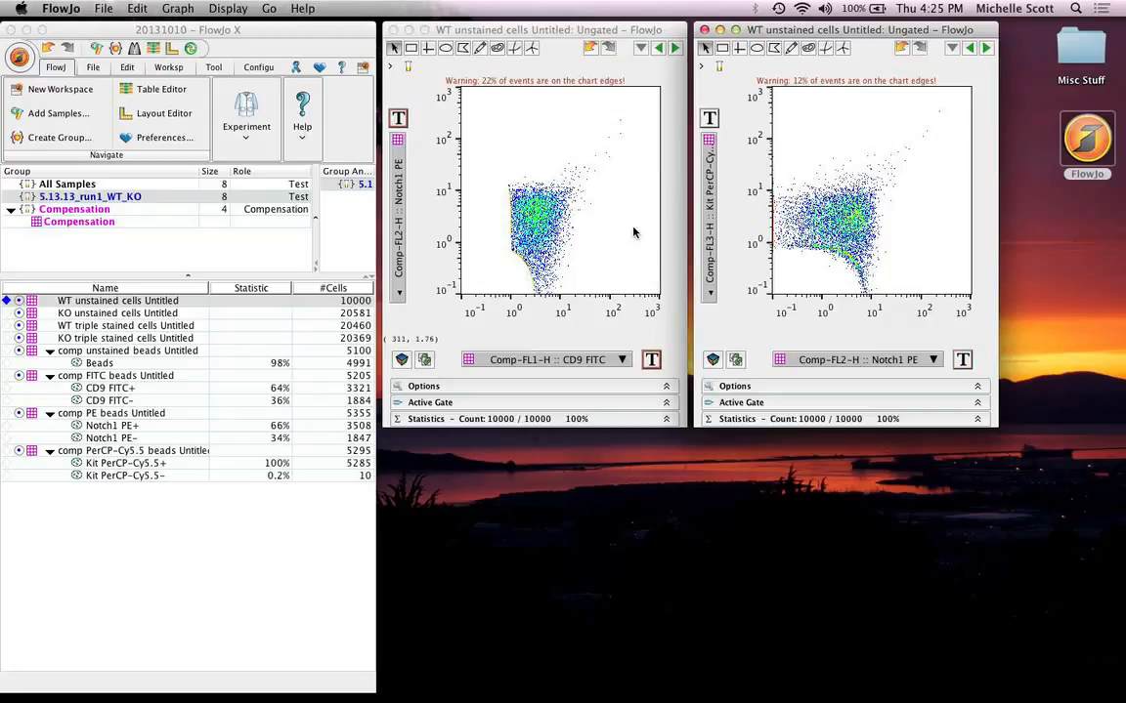
# Step: Customize the axes of the three compensated parameters, Comp-FL1-H through Comp-FL3-H, to a logarithmic scale from 1 to 10000
pyautogui.click(652, 361)
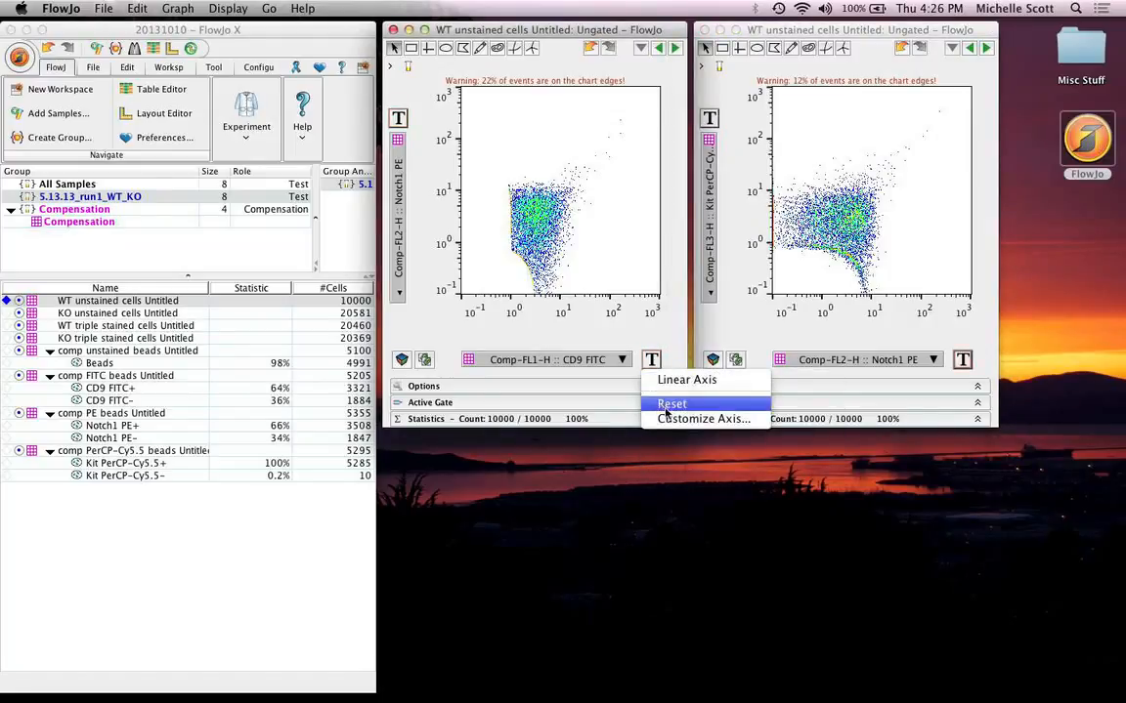
pyautogui.click(727, 424)
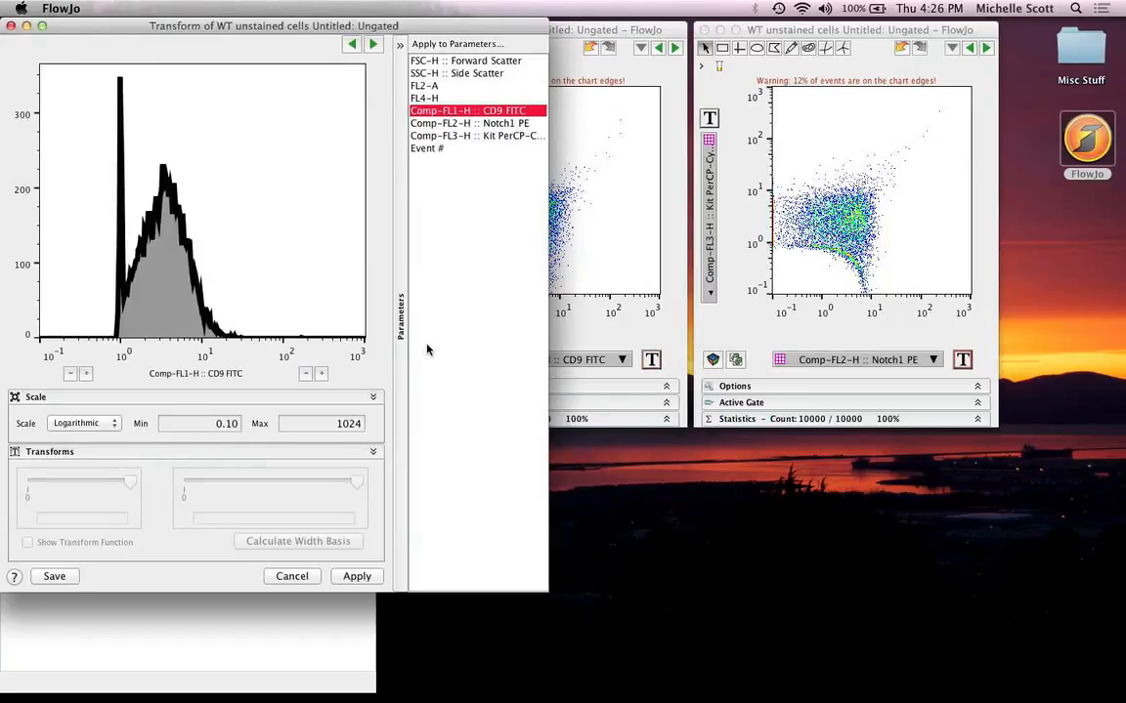
pyautogui.click(115, 425)
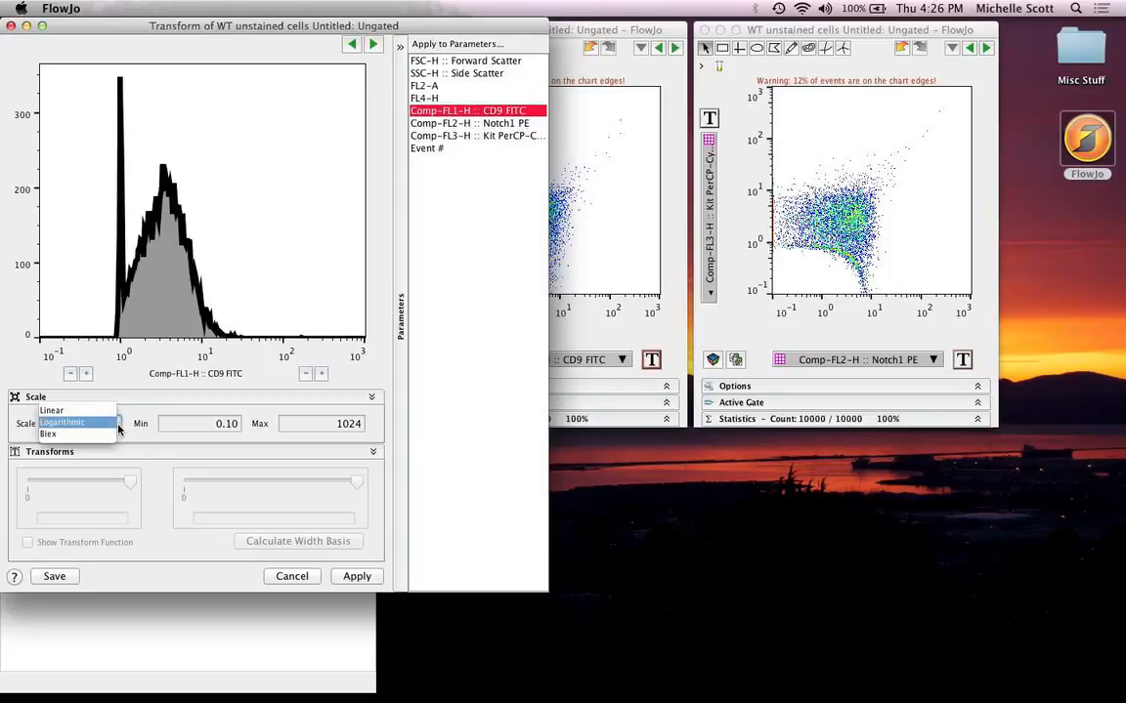
pyautogui.click(66, 423)
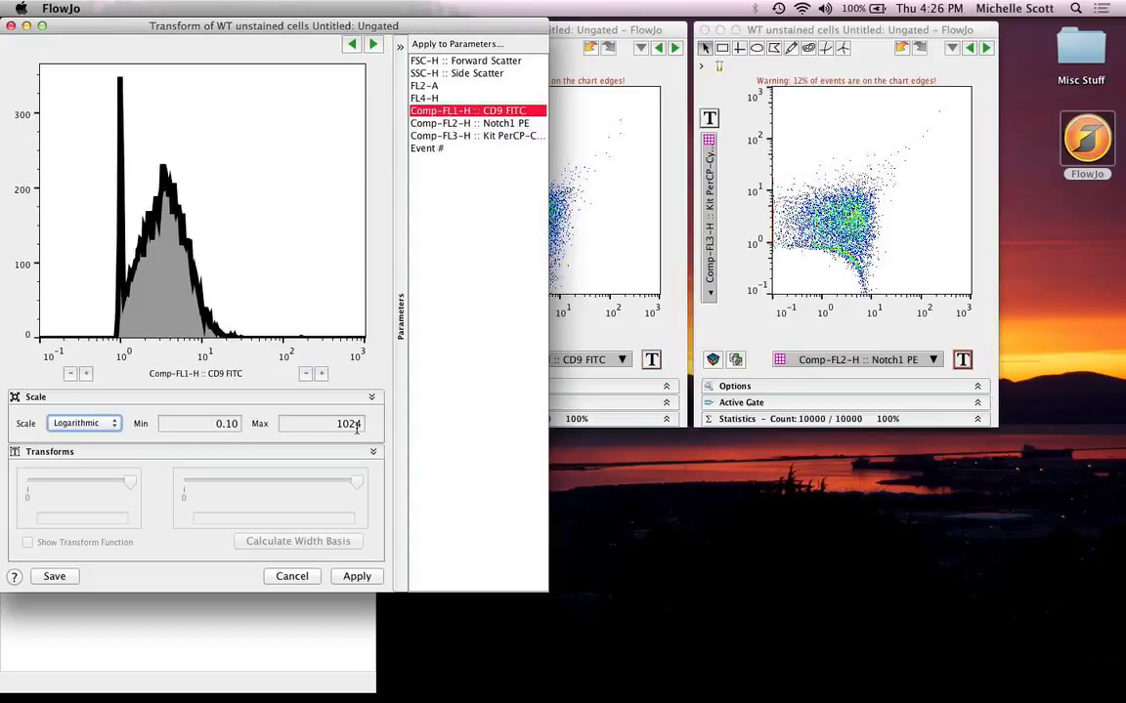
pyautogui.click(210, 428)
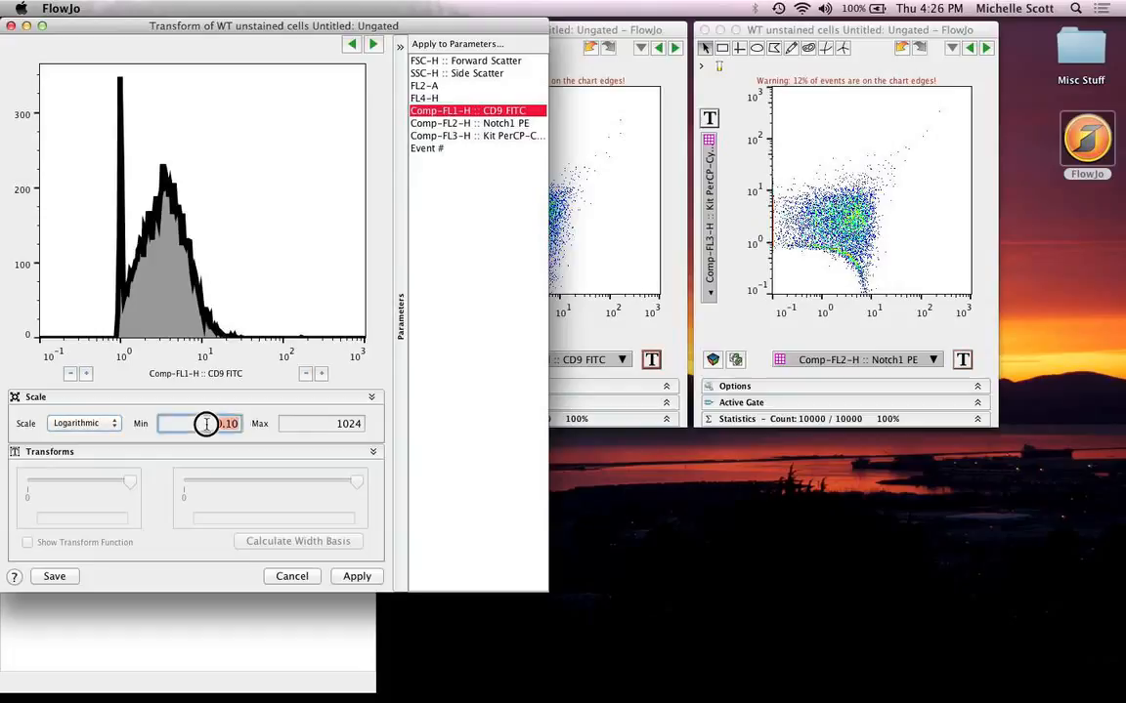
pyautogui.write('1')
pyautogui.click(322, 425)
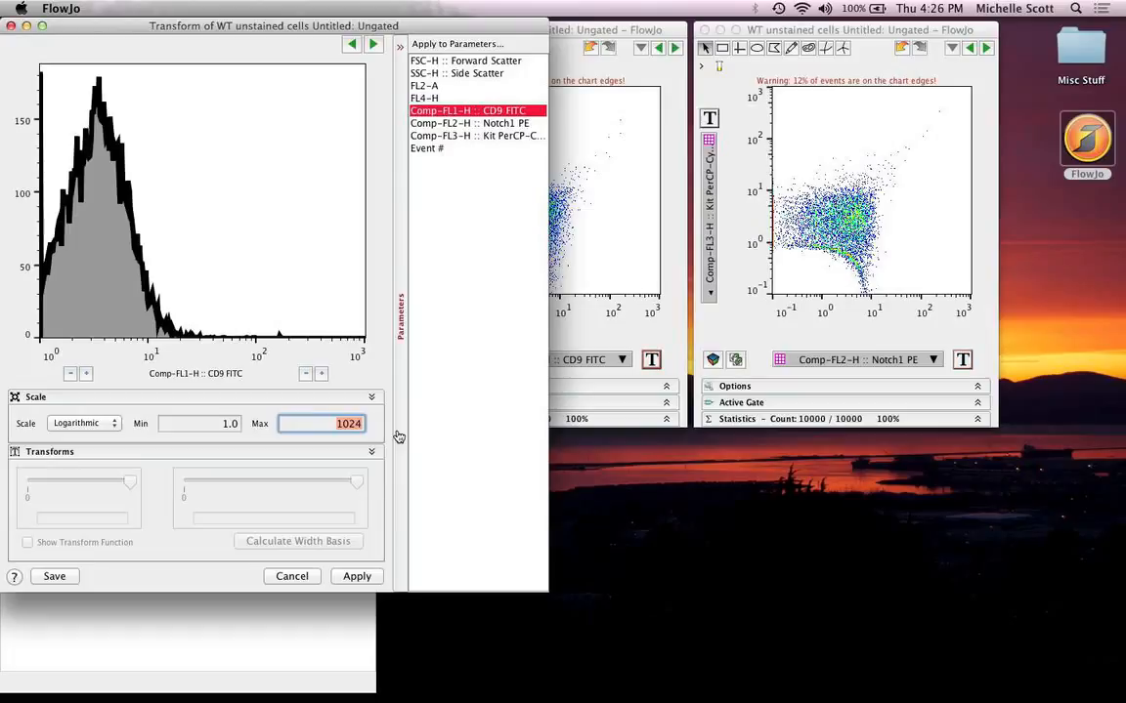
pyautogui.write('10000')
pyautogui.keyDown('shift'); pyautogui.click(487, 137); pyautogui.keyUp('shift')
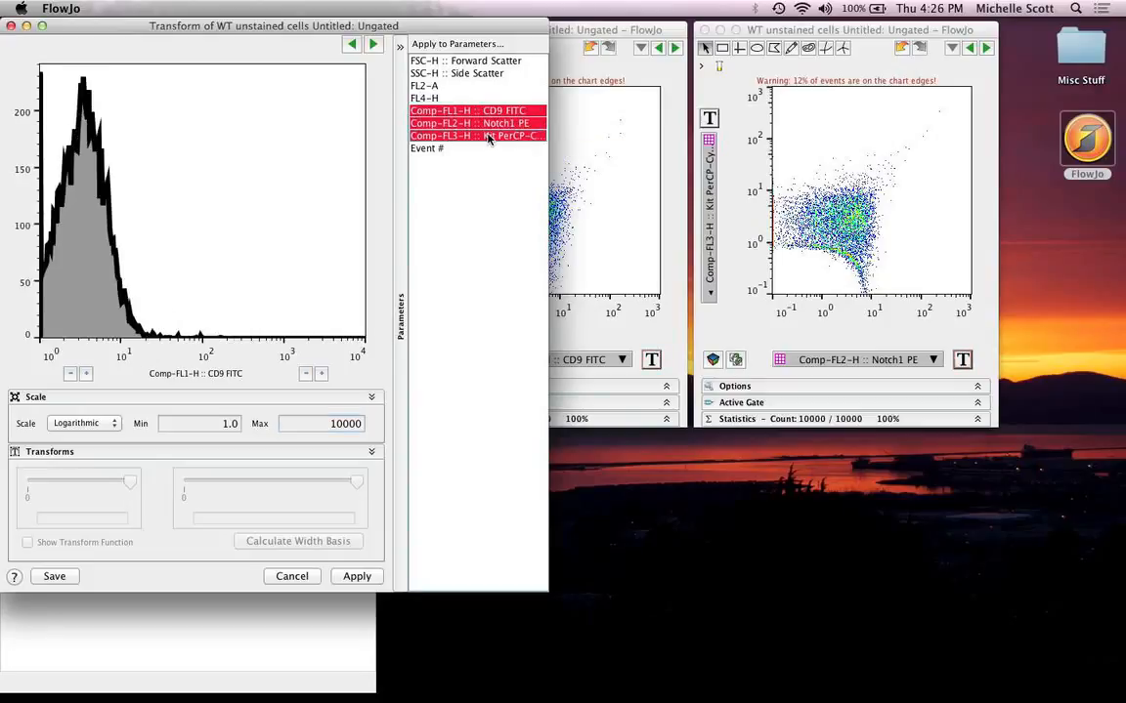
pyautogui.click(356, 577)
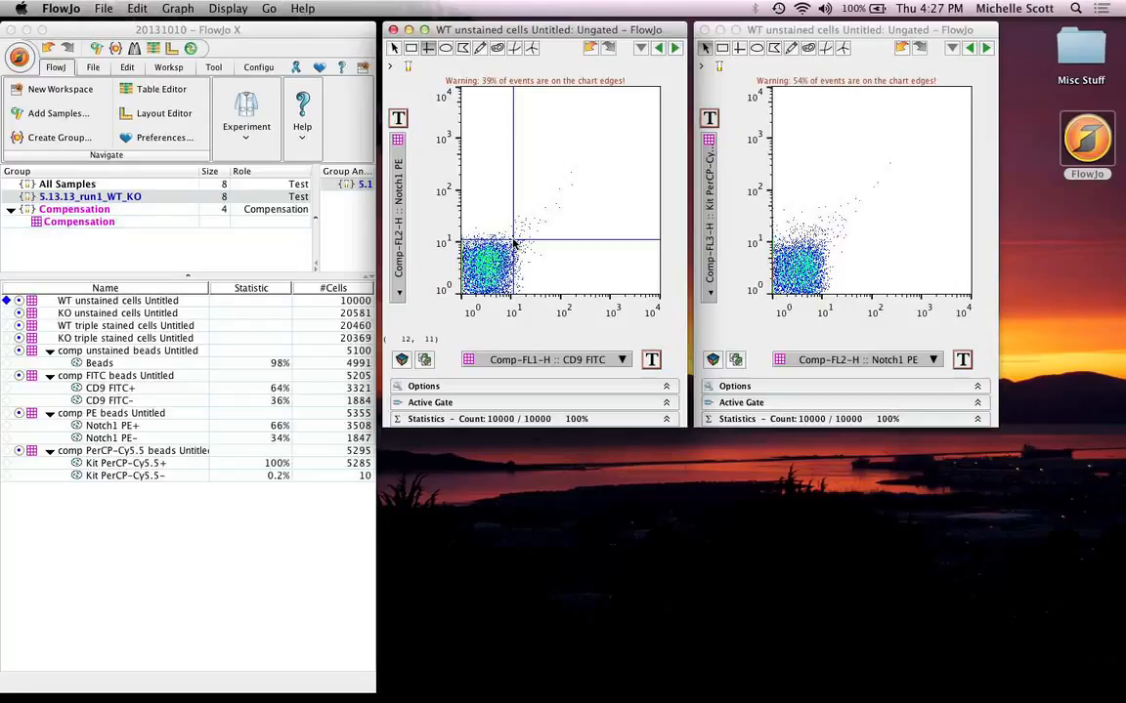
# Step: Place quadrant gates on both WT unstained plots, centred near 10 on each axis at the upper corner of the negative population
pyautogui.click(513, 239)
pyautogui.click(790, 183)
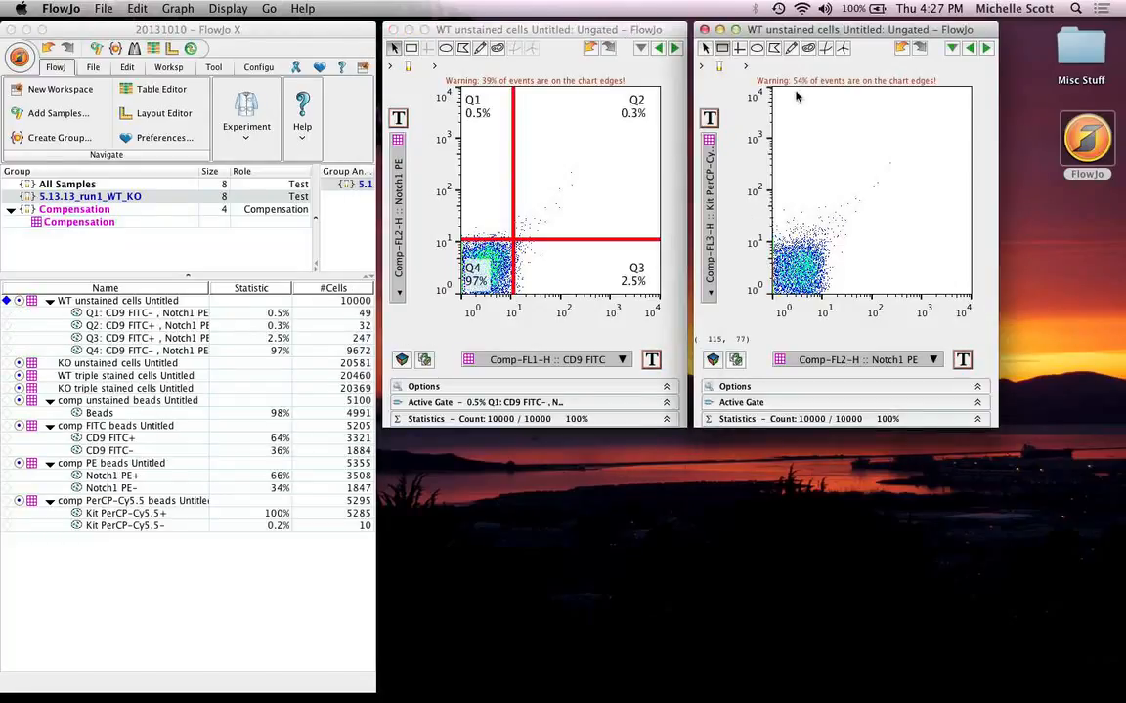
pyautogui.click(739, 47)
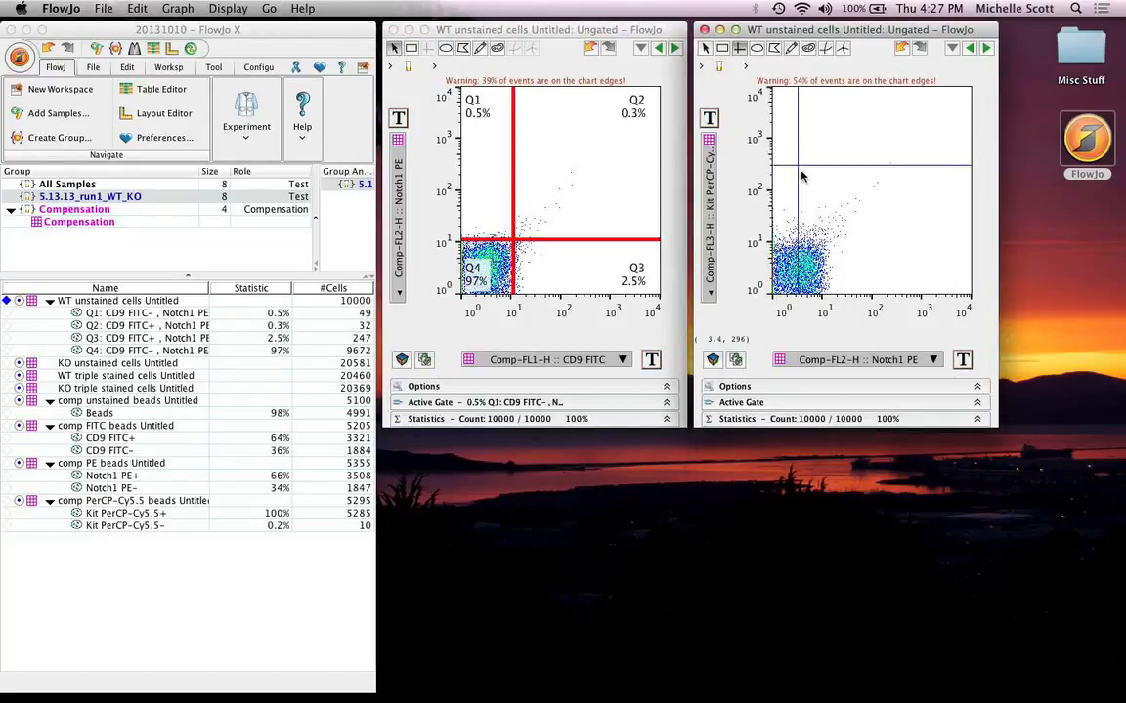
pyautogui.click(828, 239)
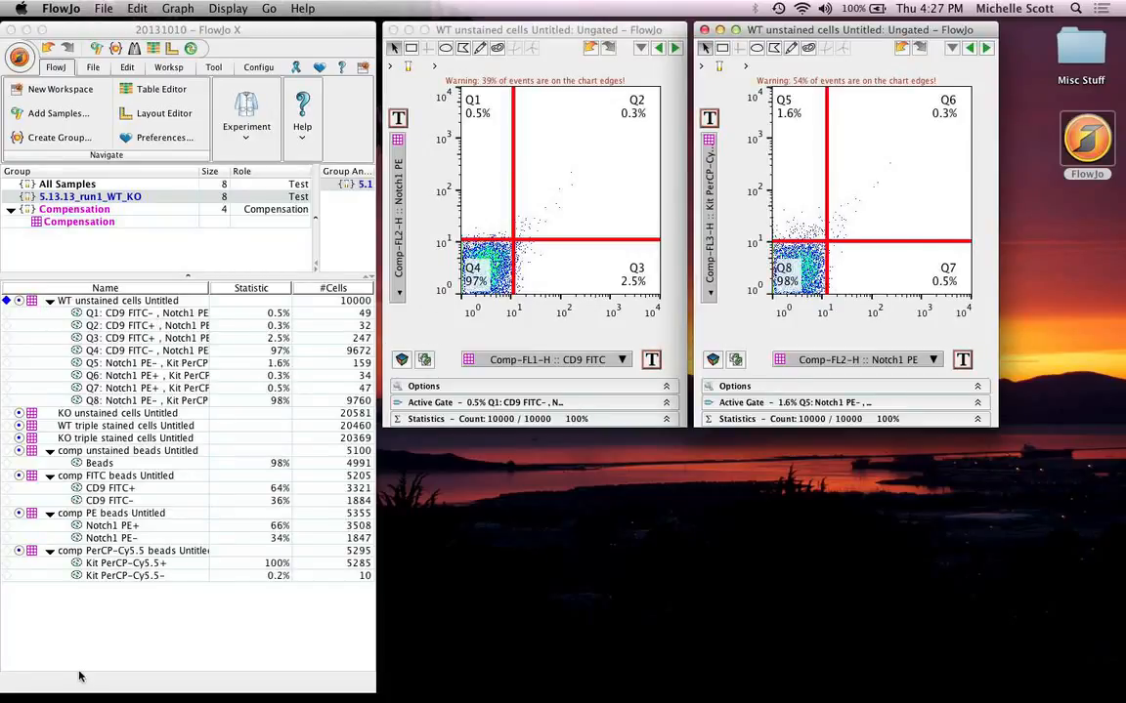
# Step: Copy quadrant gates Q1 through Q8 from WT unstained cells to the 5.13.13_run1_WT_KO group and advance the plots to KO unstained cells
pyautogui.click(125, 314)
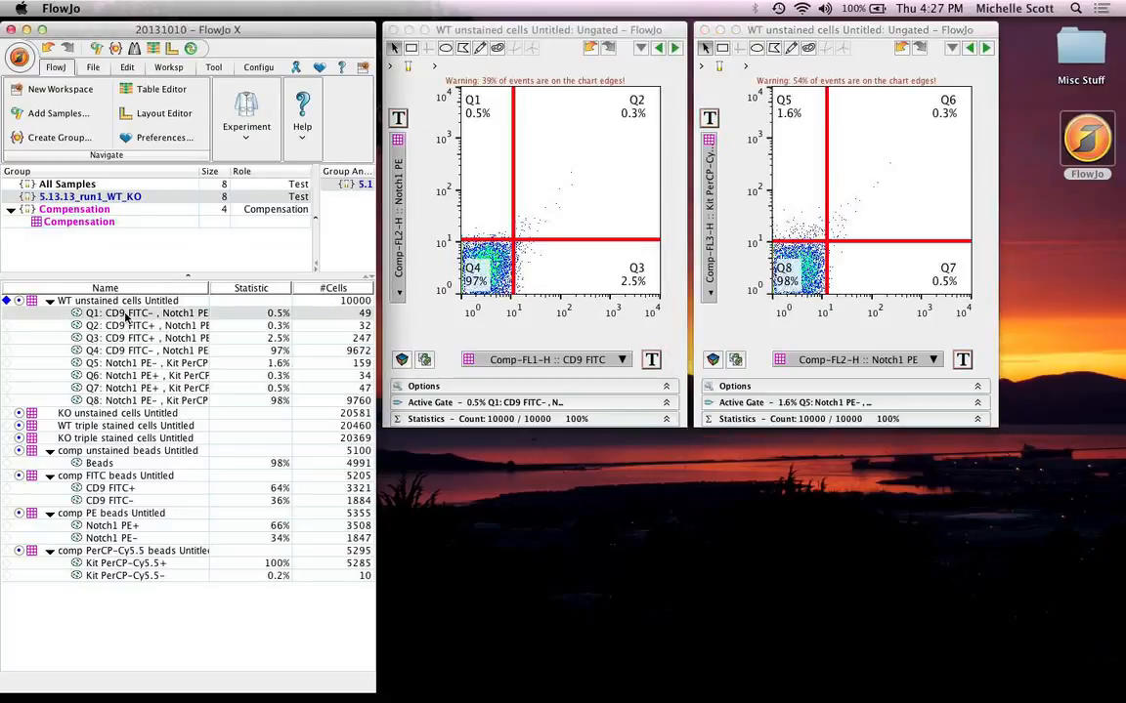
pyautogui.keyDown('shift'); pyautogui.click(118, 402); pyautogui.keyUp('shift')
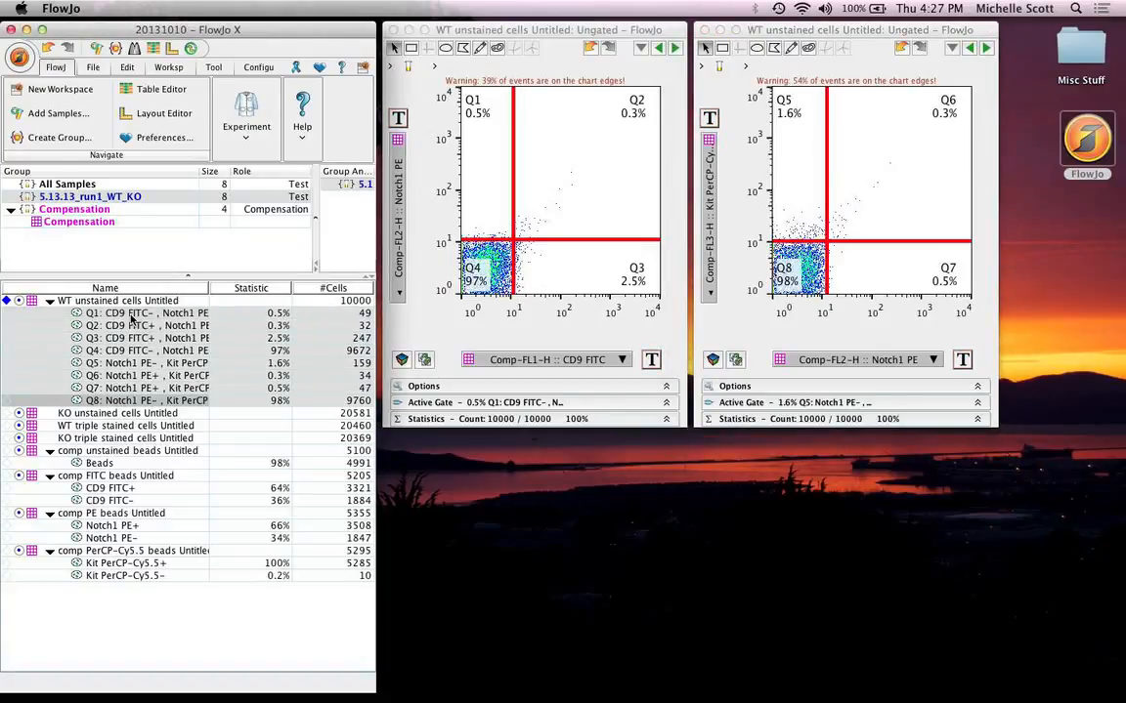
pyautogui.moveTo(130, 316); pyautogui.dragTo(100, 200)
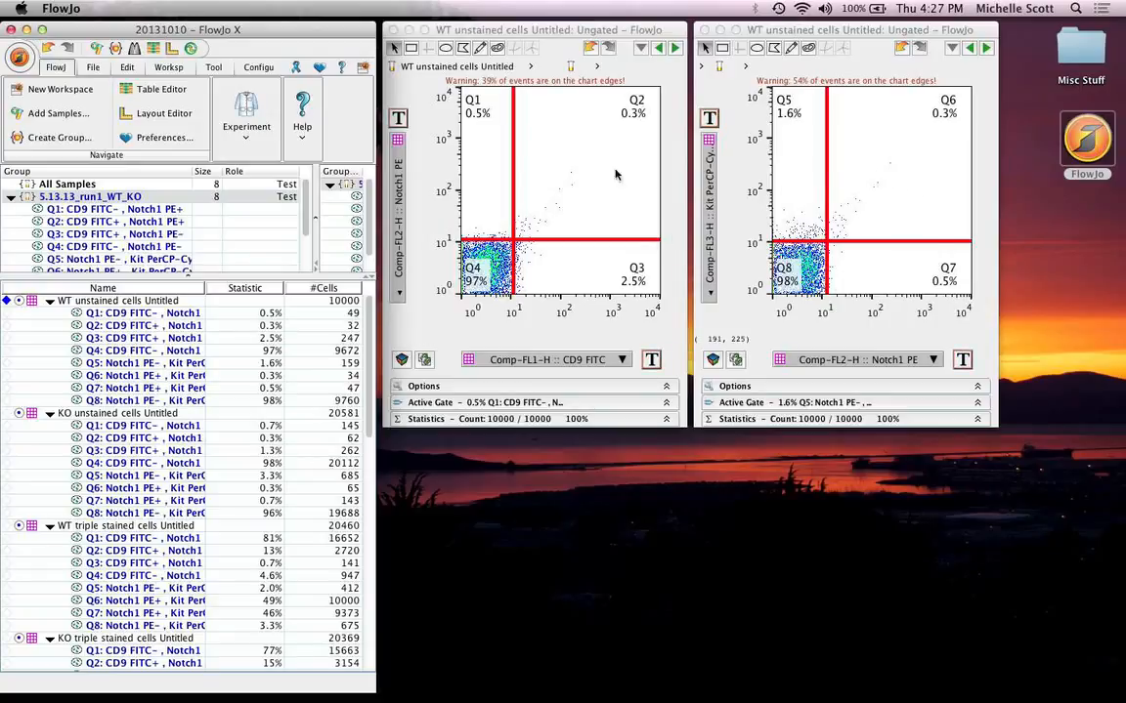
pyautogui.click(678, 51)
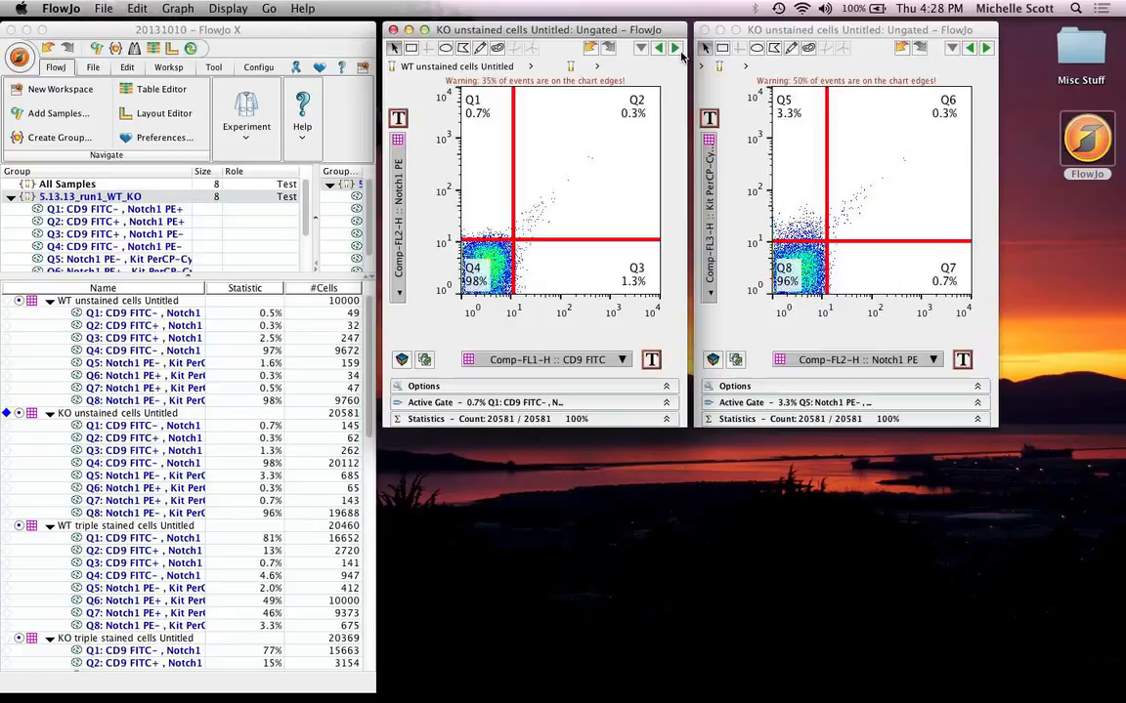
# Step: Compare the quadrant plots of WT triple stained cells and KO triple stained cells by switching between the two samples
pyautogui.click(675, 48)
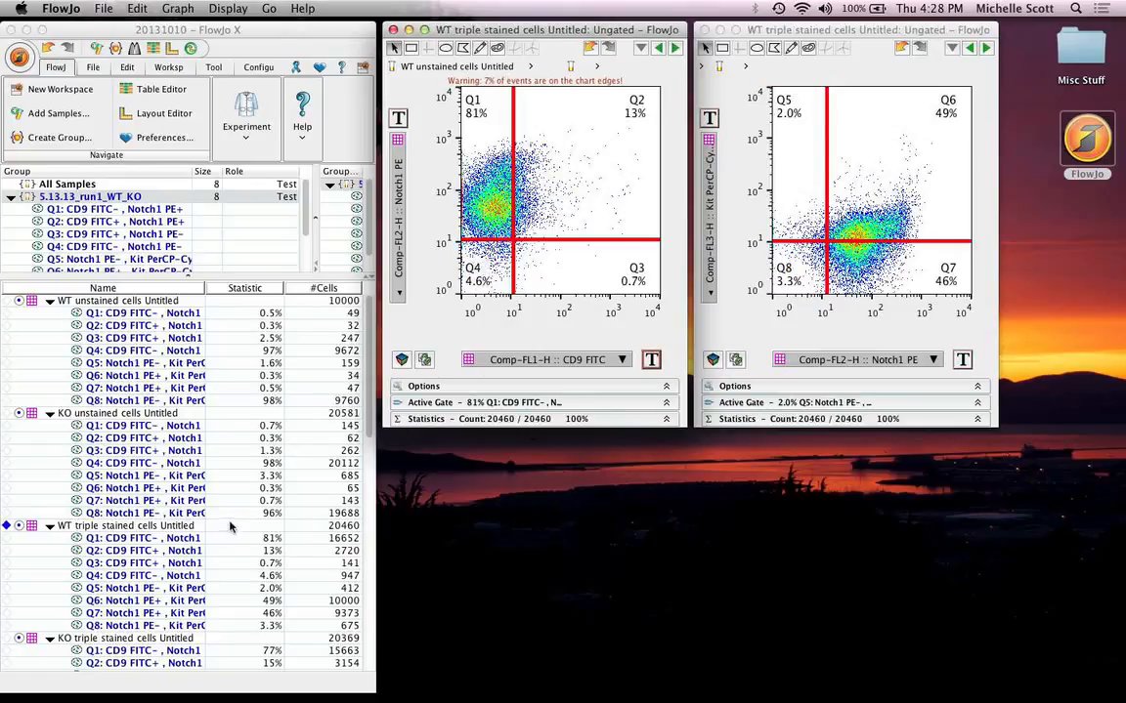
pyautogui.click(674, 46)
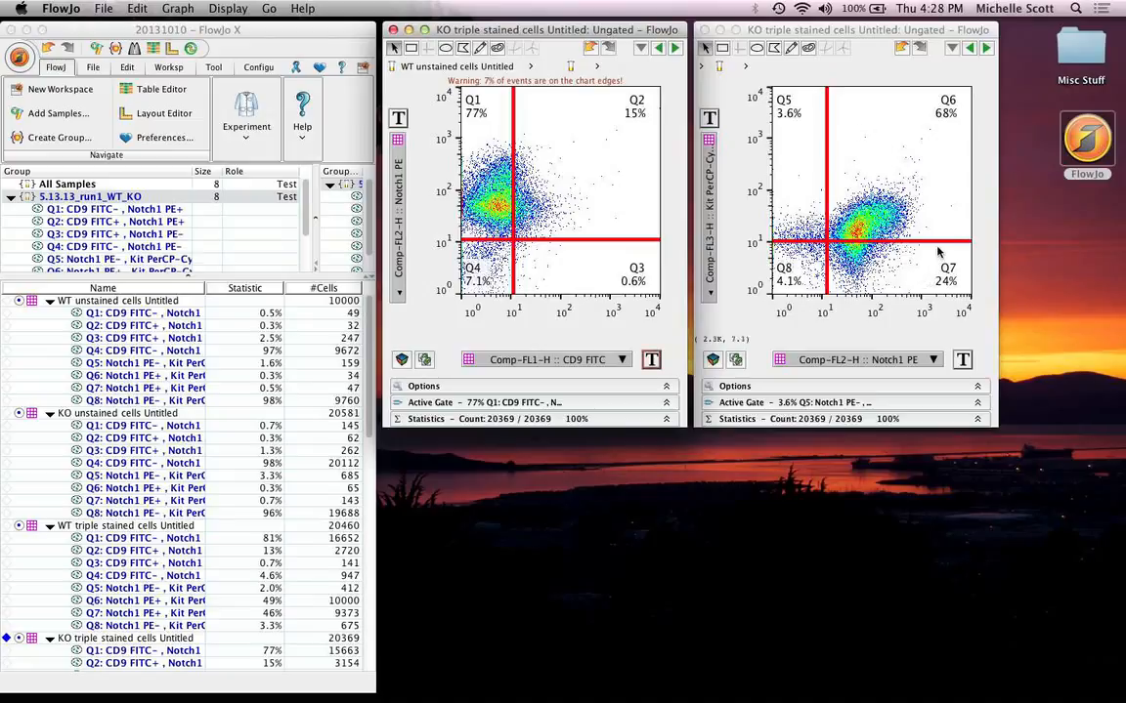
pyautogui.click(968, 53)
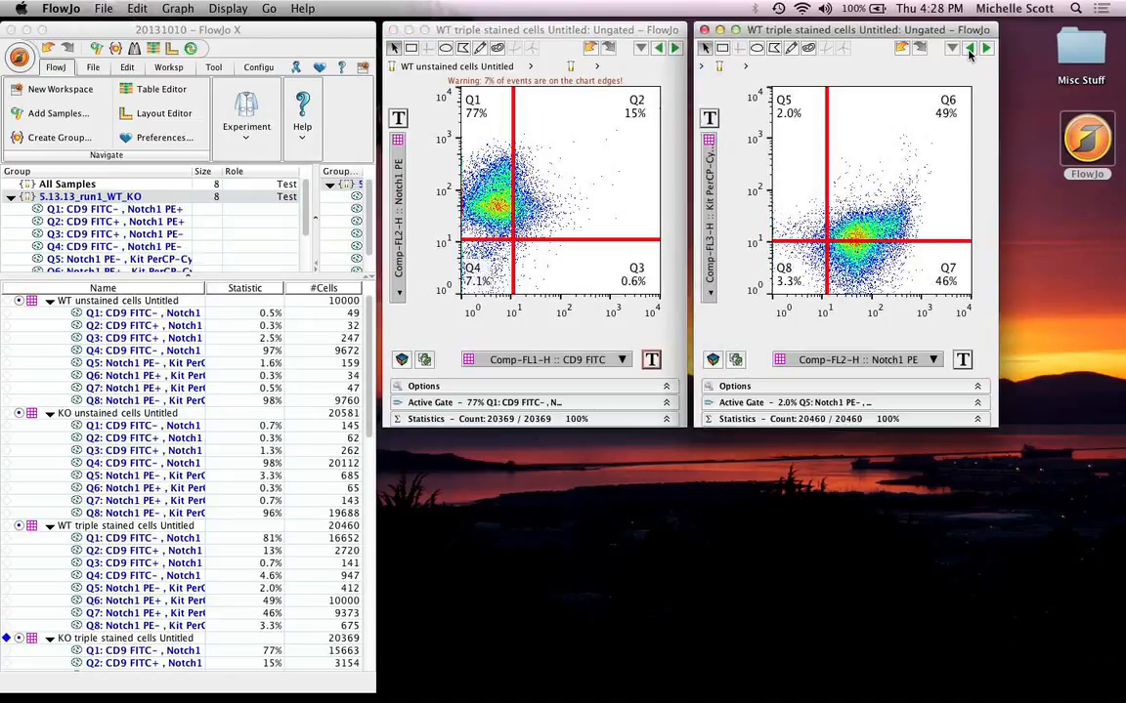
pyautogui.click(987, 49)
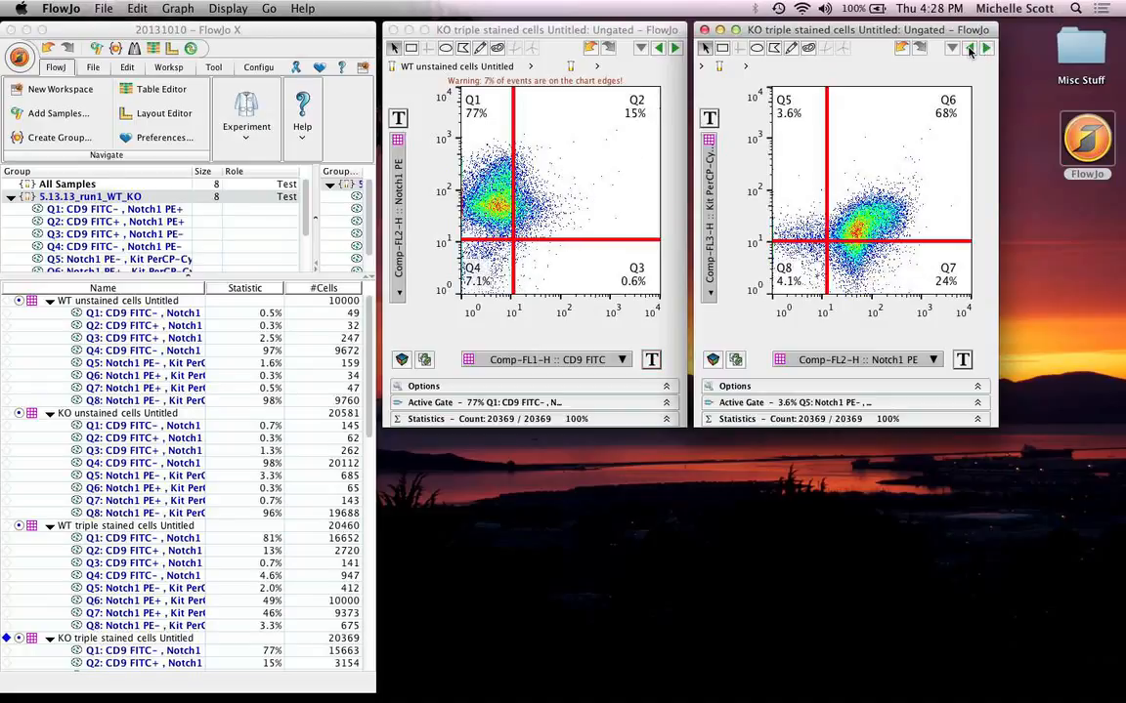
pyautogui.click(968, 52)
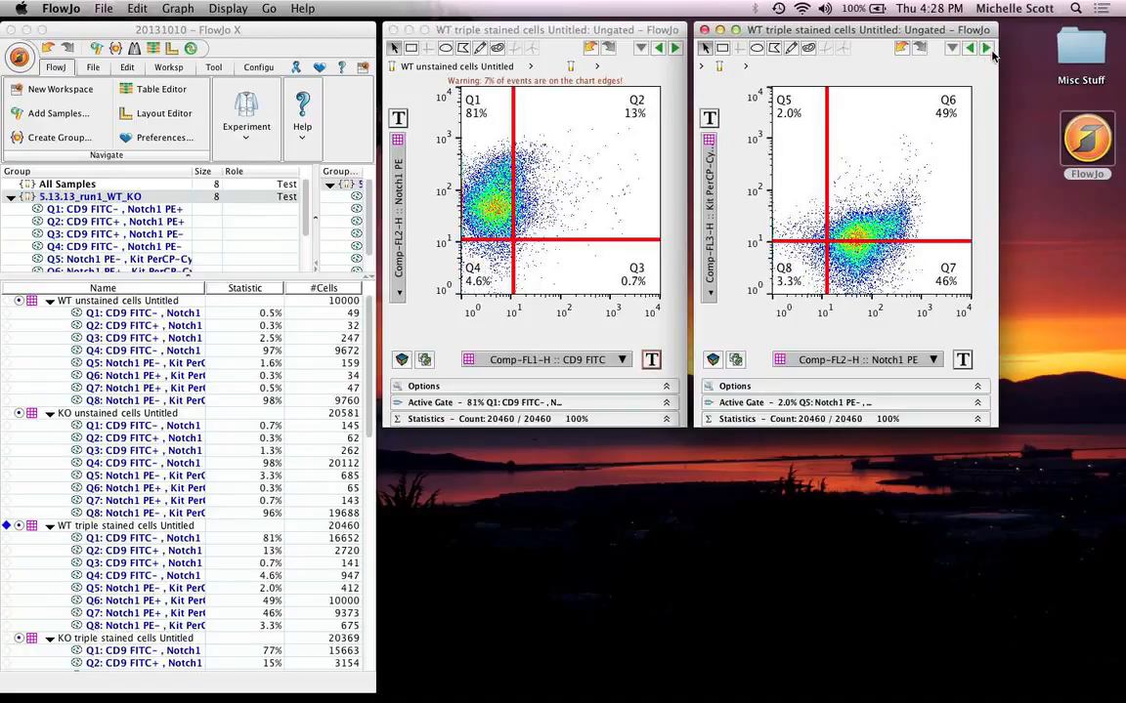
pyautogui.click(987, 50)
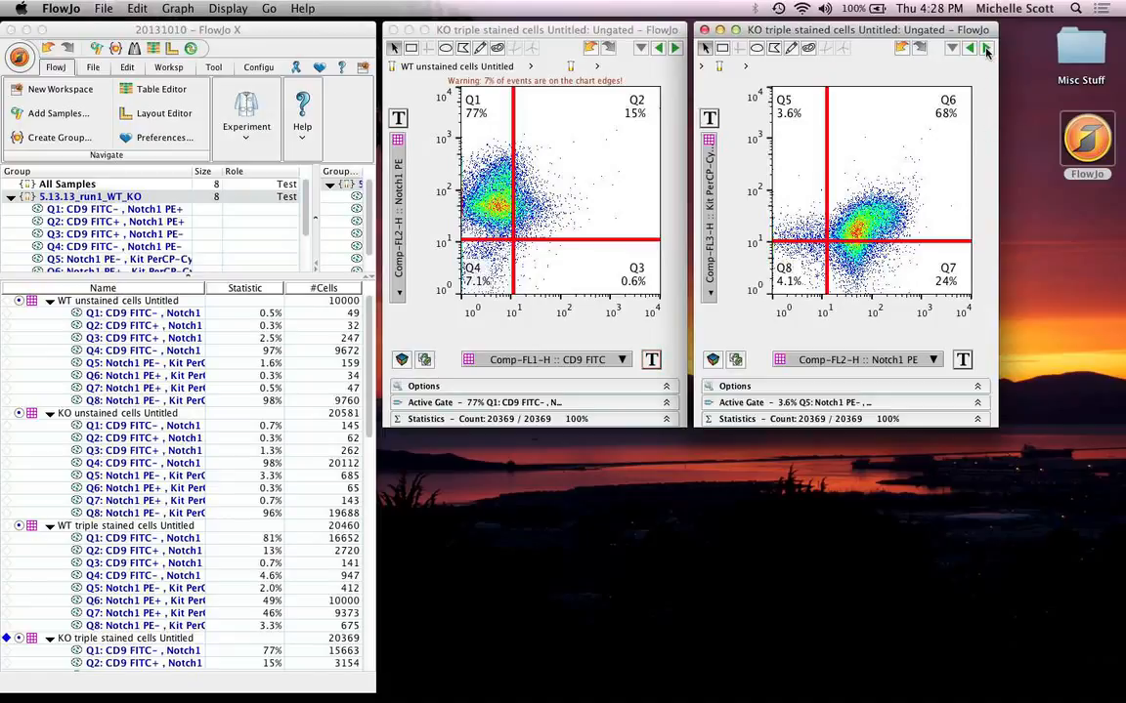
# Step: Advance both plots past comp unstained beads to comp FITC beads and bring that sample's gates into view in the workspace
pyautogui.click(987, 50)
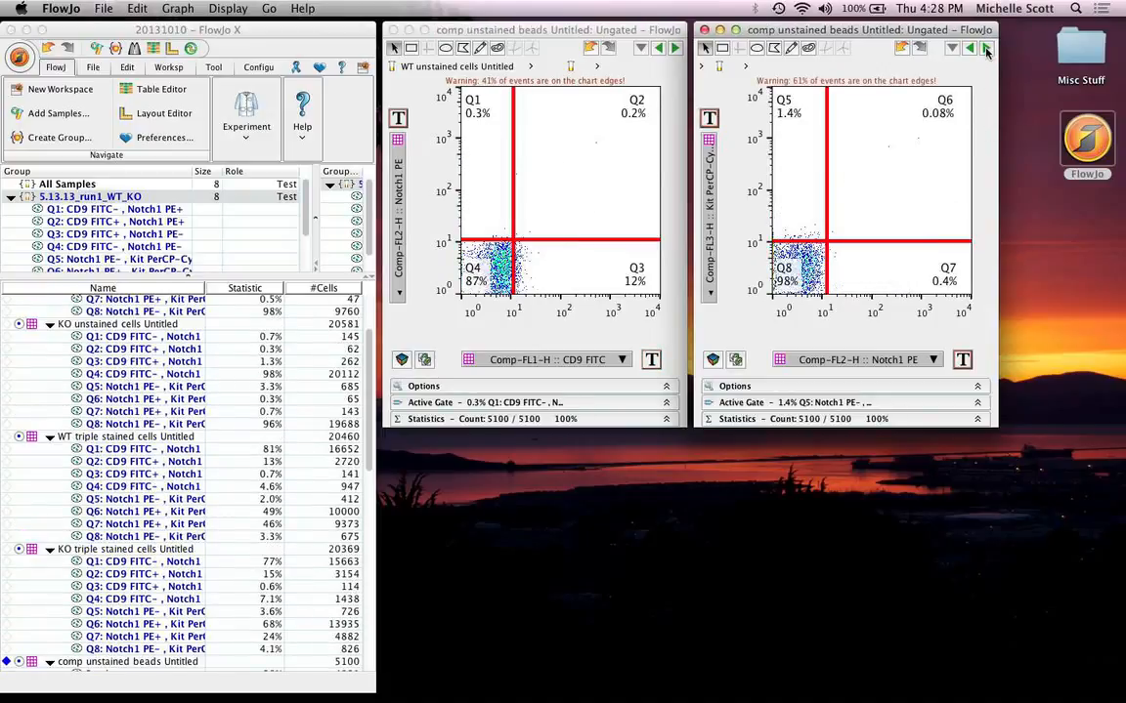
pyautogui.click(987, 50)
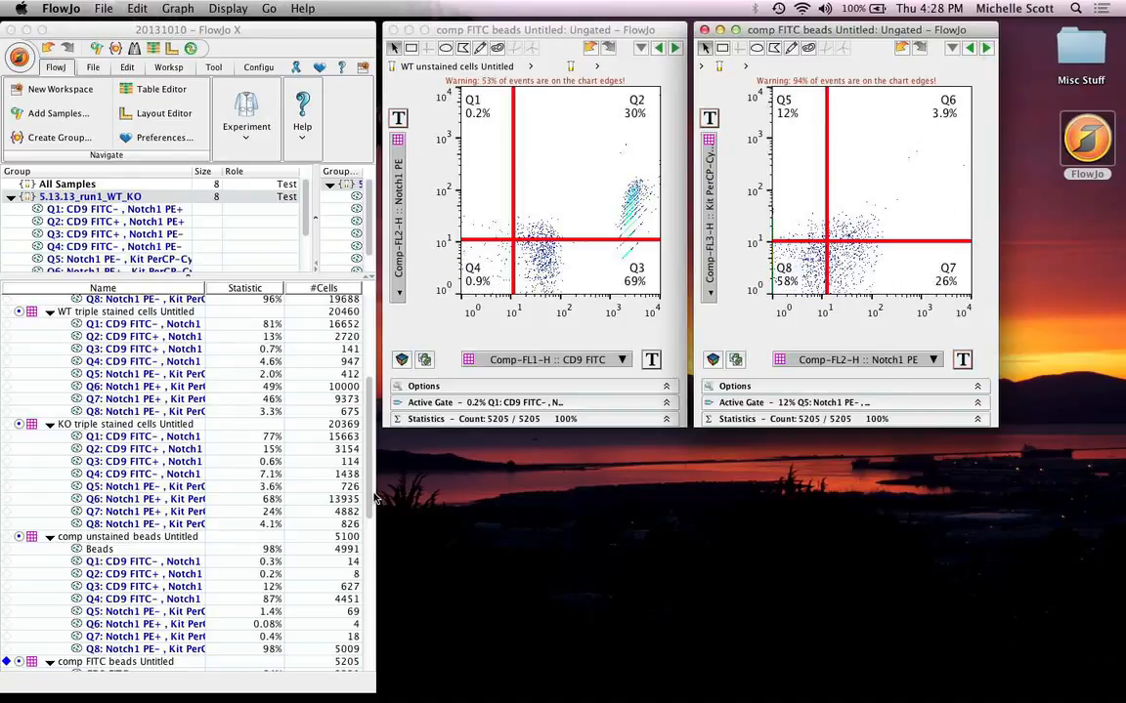
pyautogui.moveTo(375, 497); pyautogui.dragTo(364, 548)
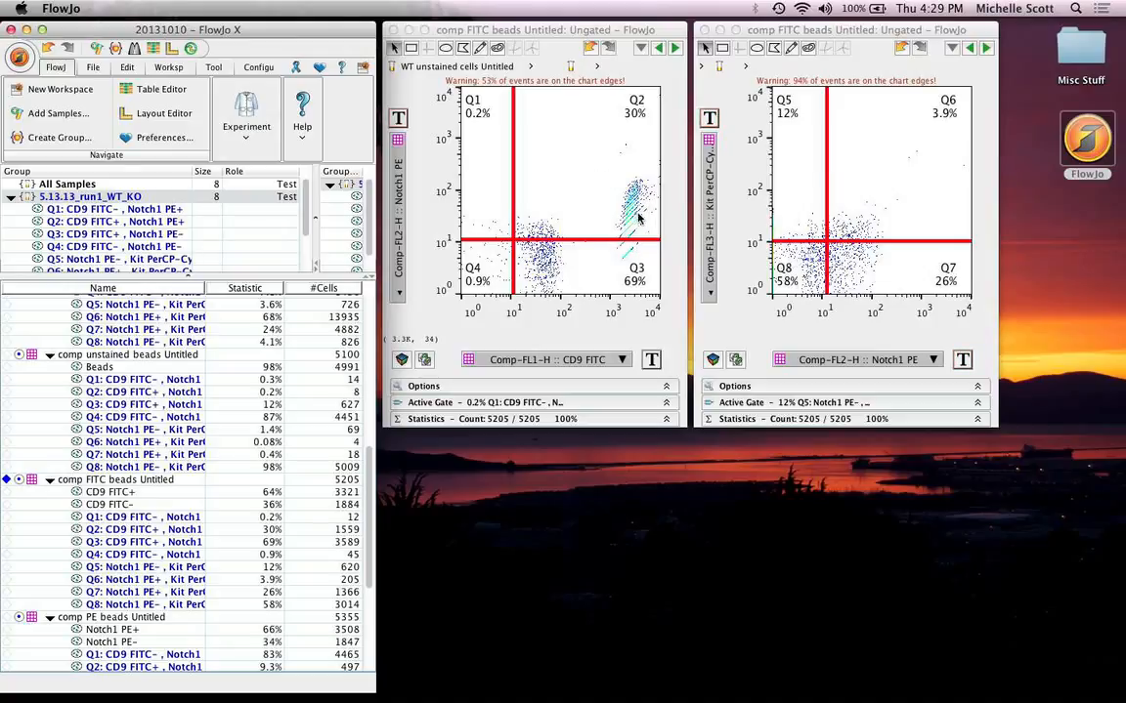
# Step: Customize the axes of Comp-FL1-H, Comp-FL2-H and Comp-FL3-H to a Biex scale with a width basis of -25
pyautogui.click(652, 360)
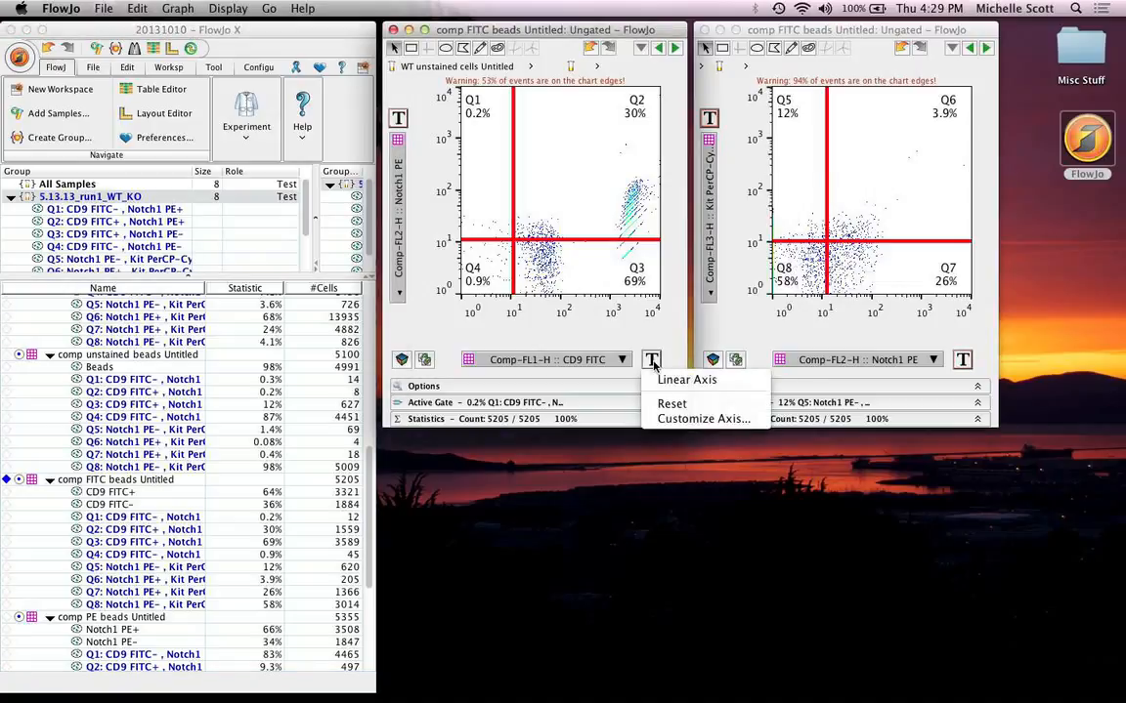
pyautogui.click(672, 420)
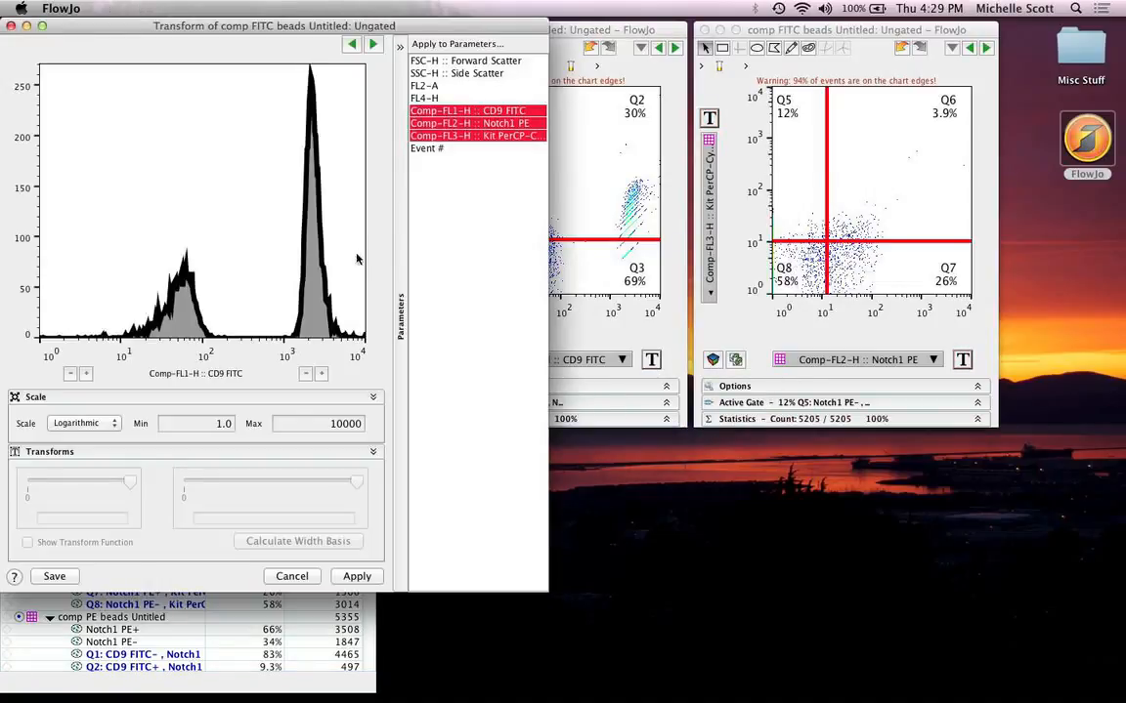
pyautogui.click(115, 423)
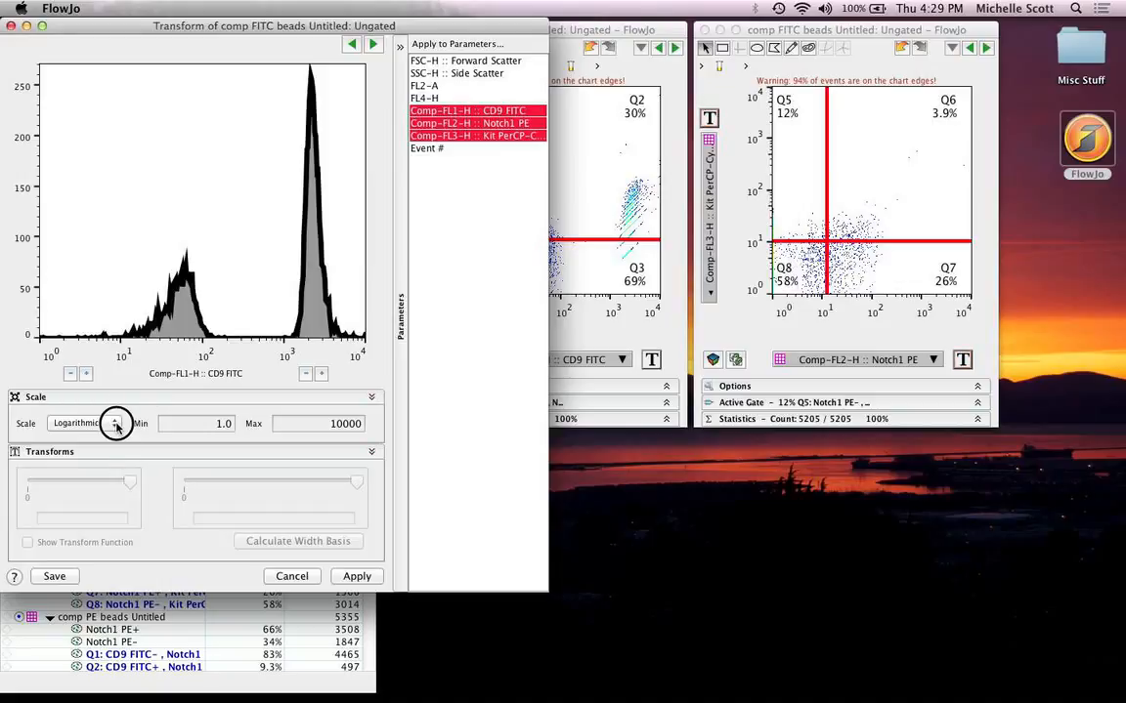
pyautogui.click(78, 436)
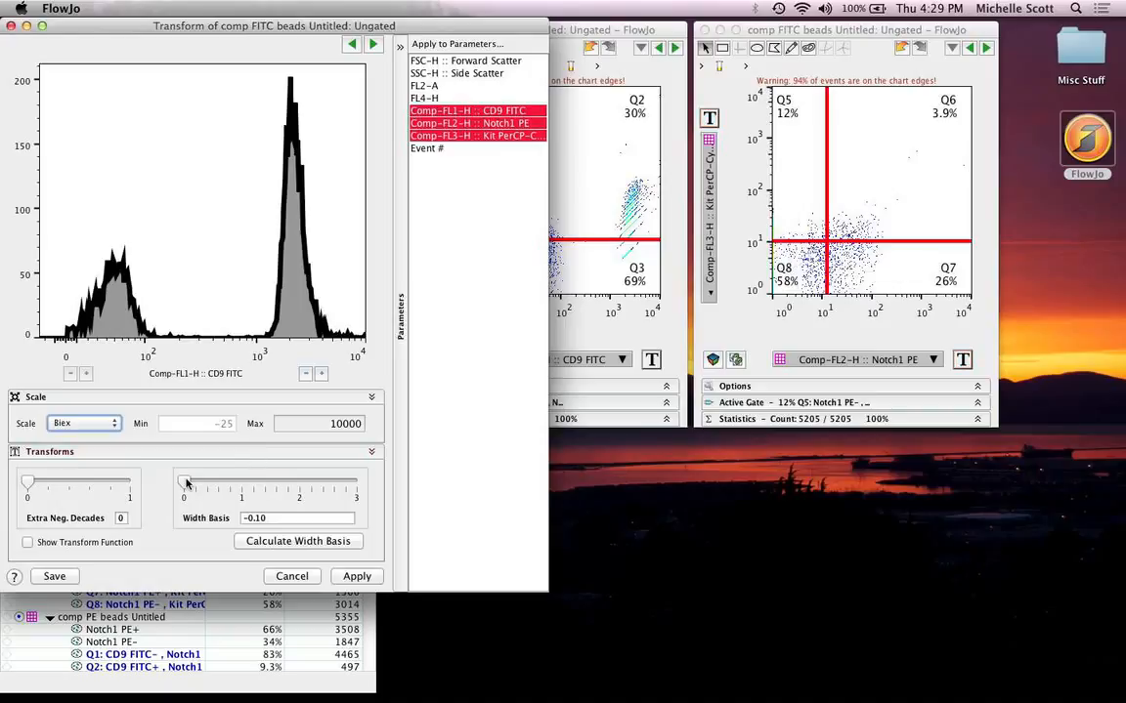
pyautogui.moveTo(186, 485); pyautogui.dragTo(263, 490)
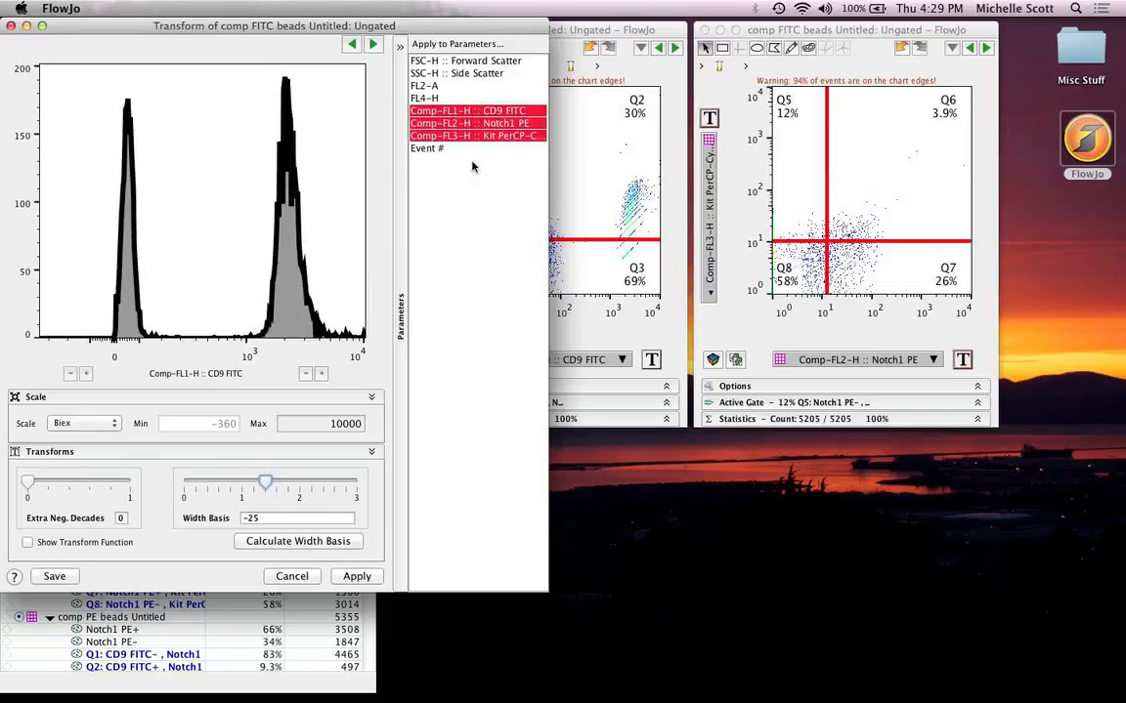
pyautogui.click(358, 577)
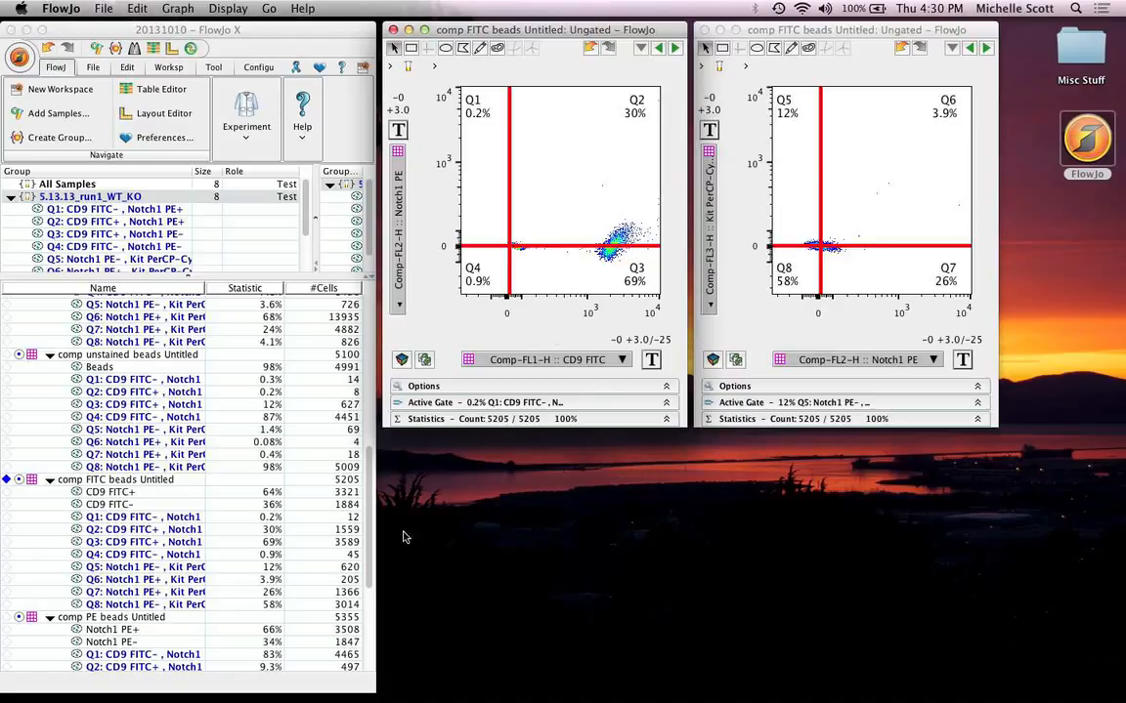
# Step: Examine the transformed plots of comp PE beads and comp PerCP-Cy5.5 beads
pyautogui.click(987, 51)
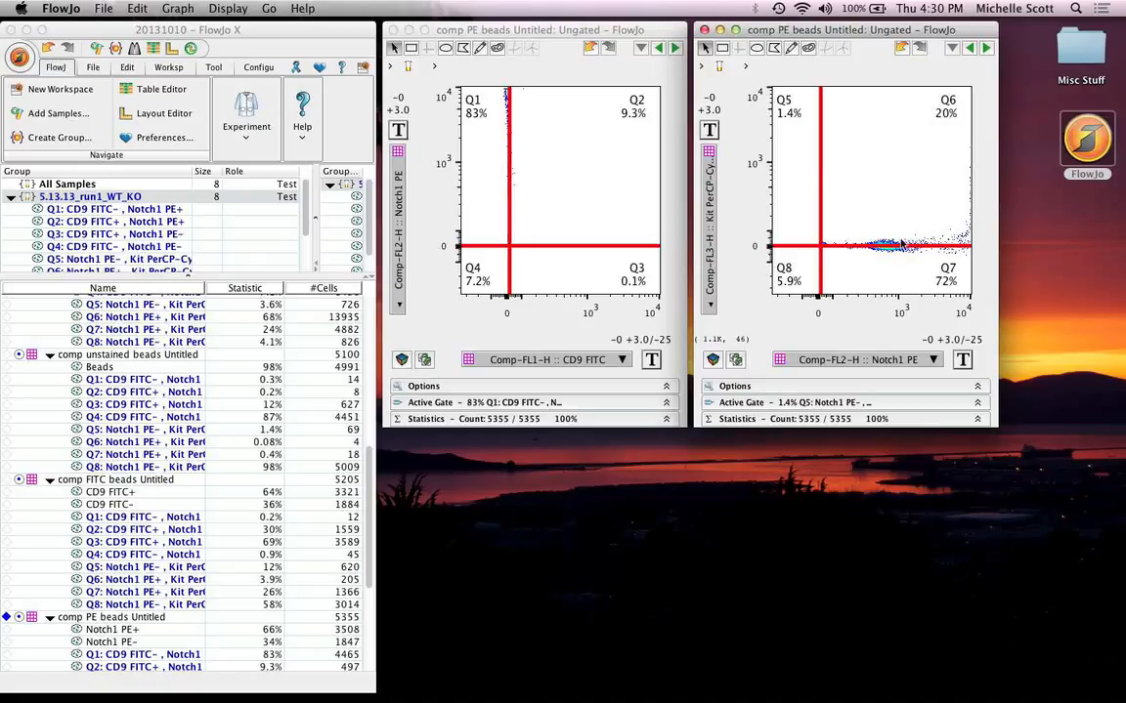
pyautogui.click(928, 8)
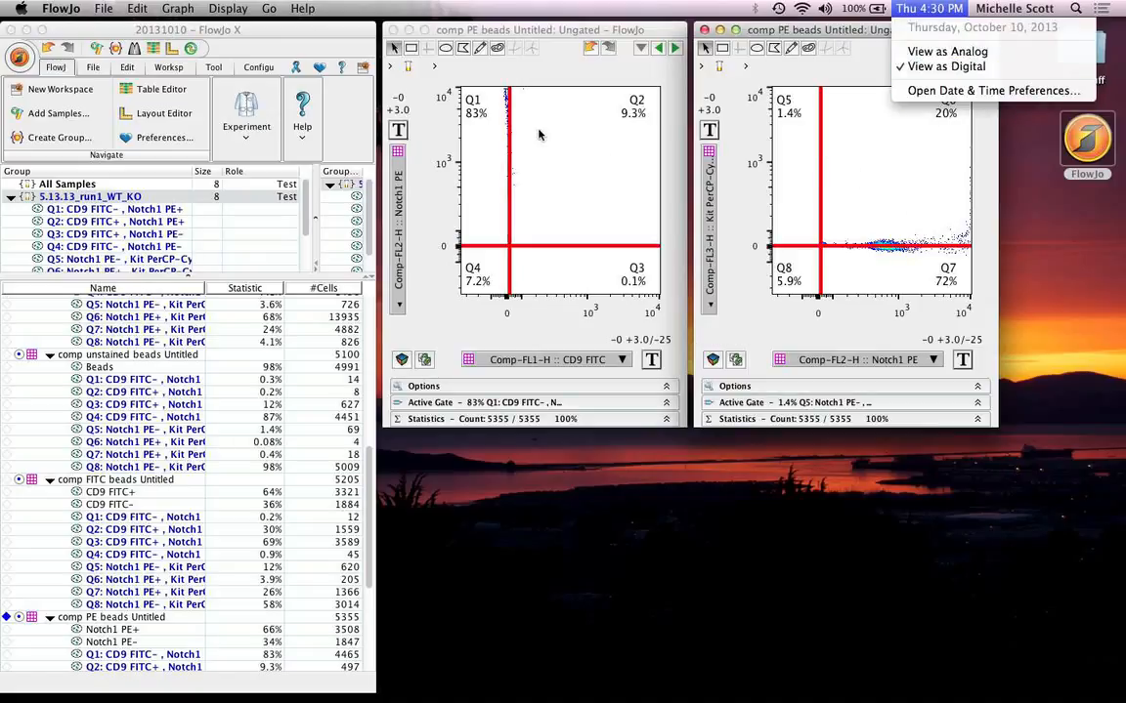
pyautogui.click(675, 82)
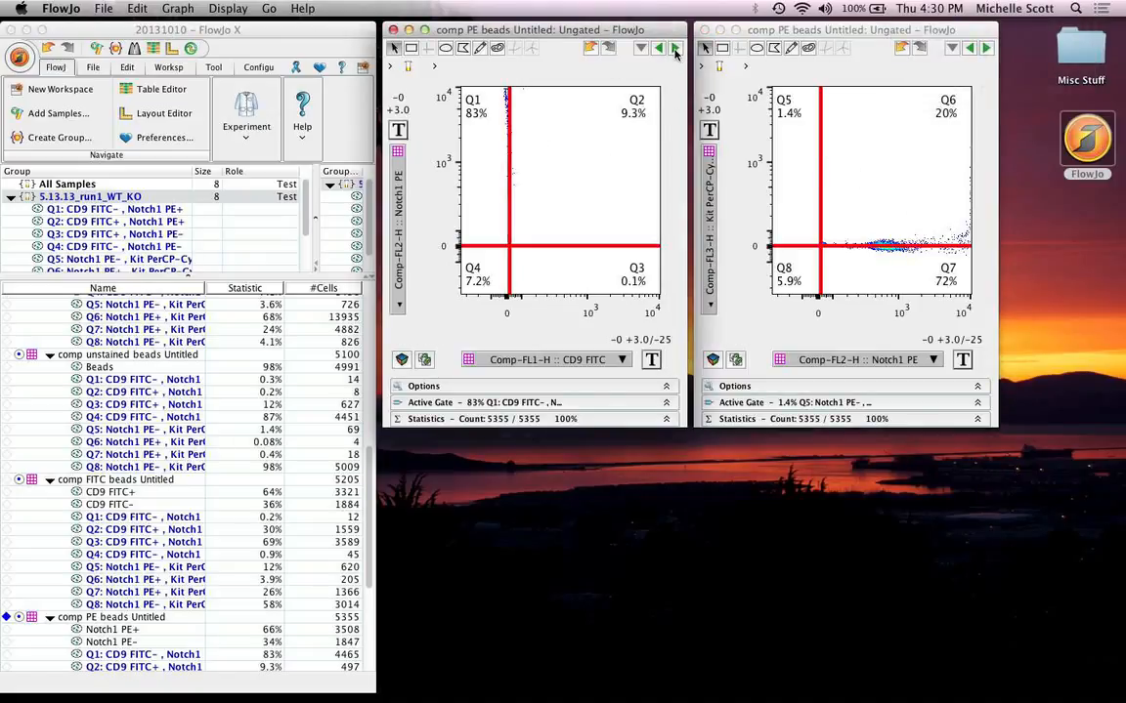
pyautogui.click(675, 49)
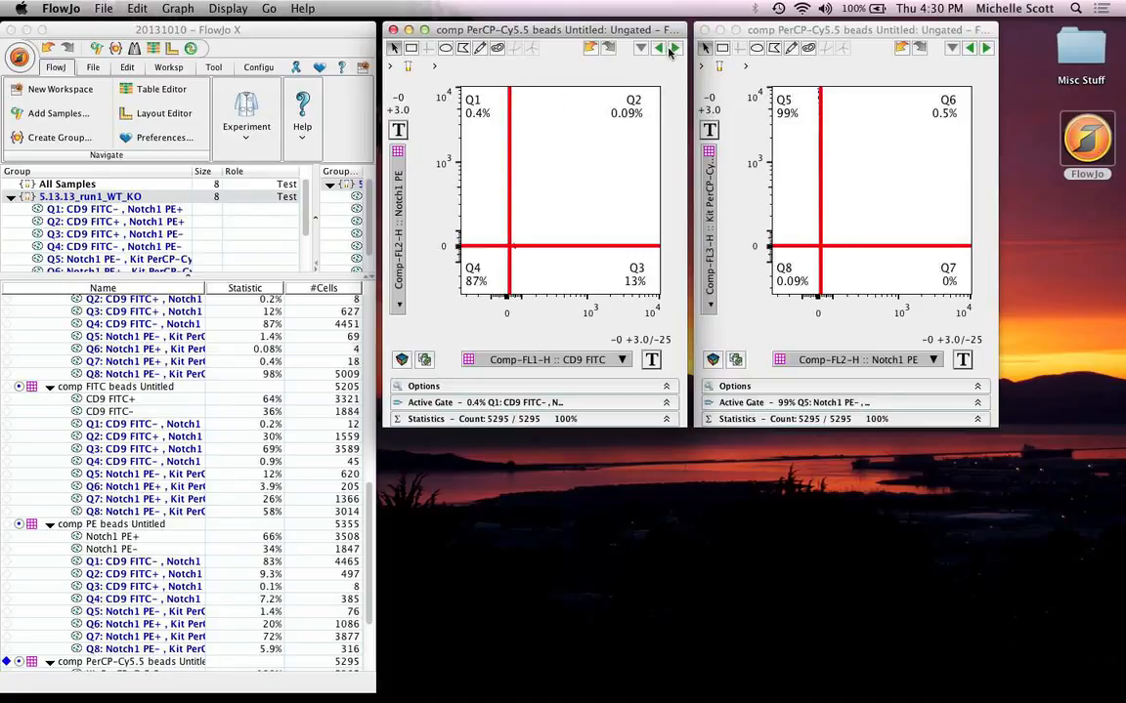
# Step: Step both transformed plots back through the bead controls and the stained and unstained cells to WT unstained cells
pyautogui.click(658, 47)
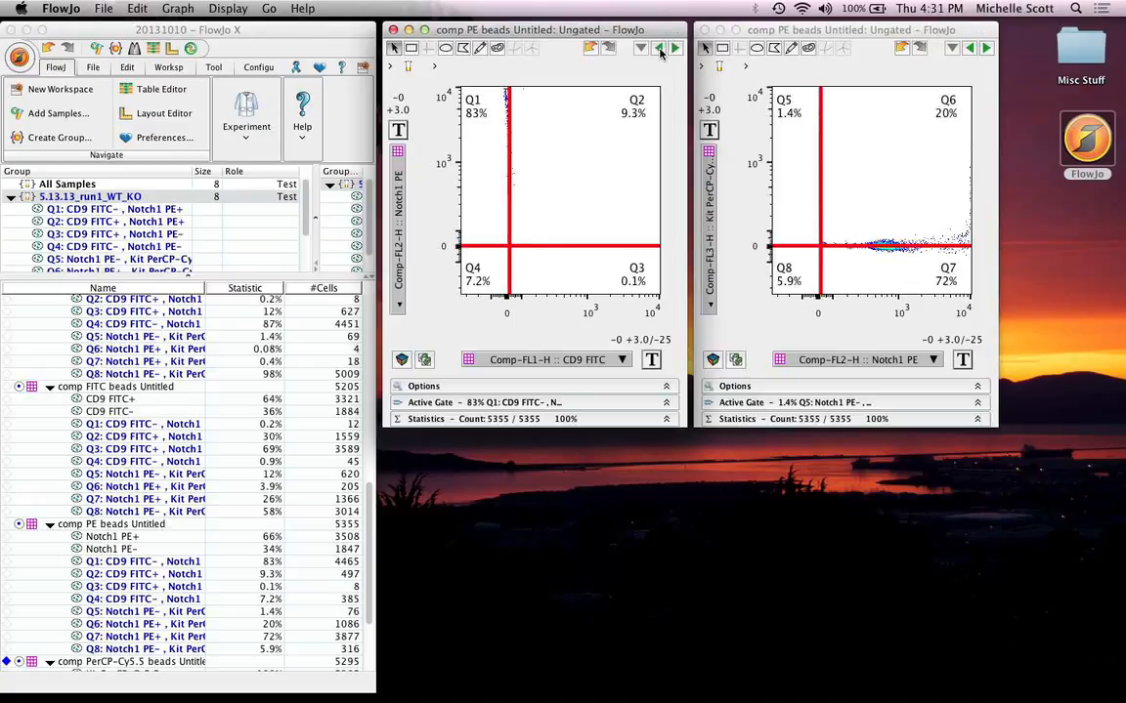
pyautogui.click(659, 50)
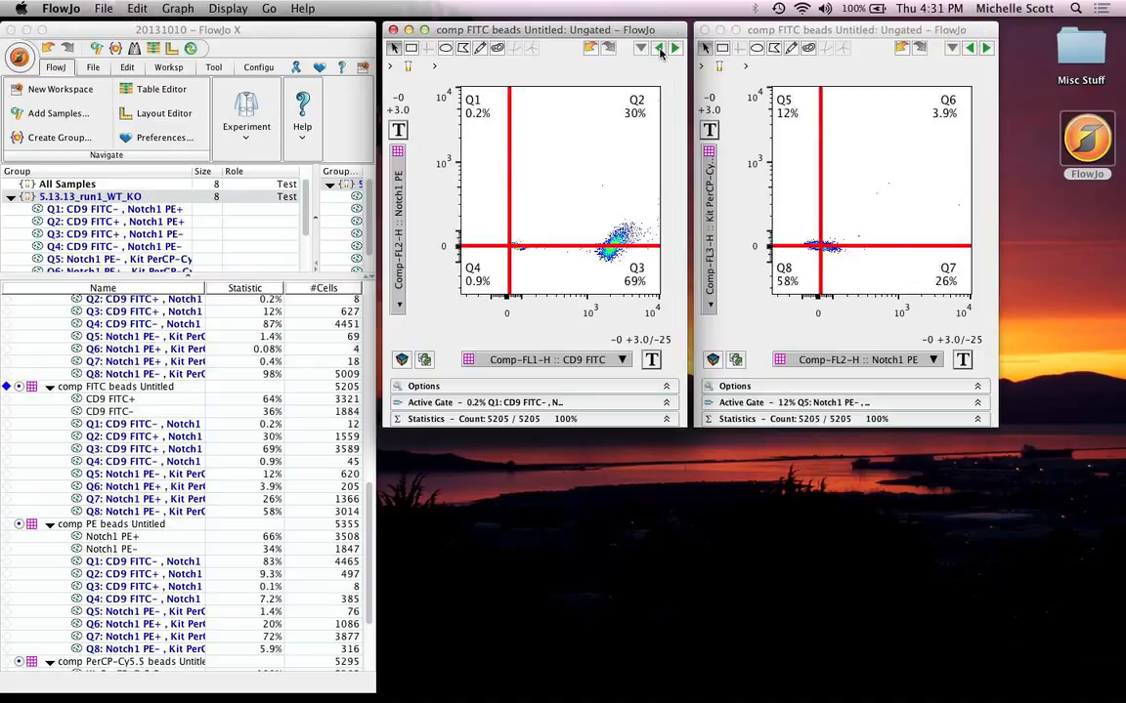
pyautogui.click(659, 49)
pyautogui.click(660, 49)
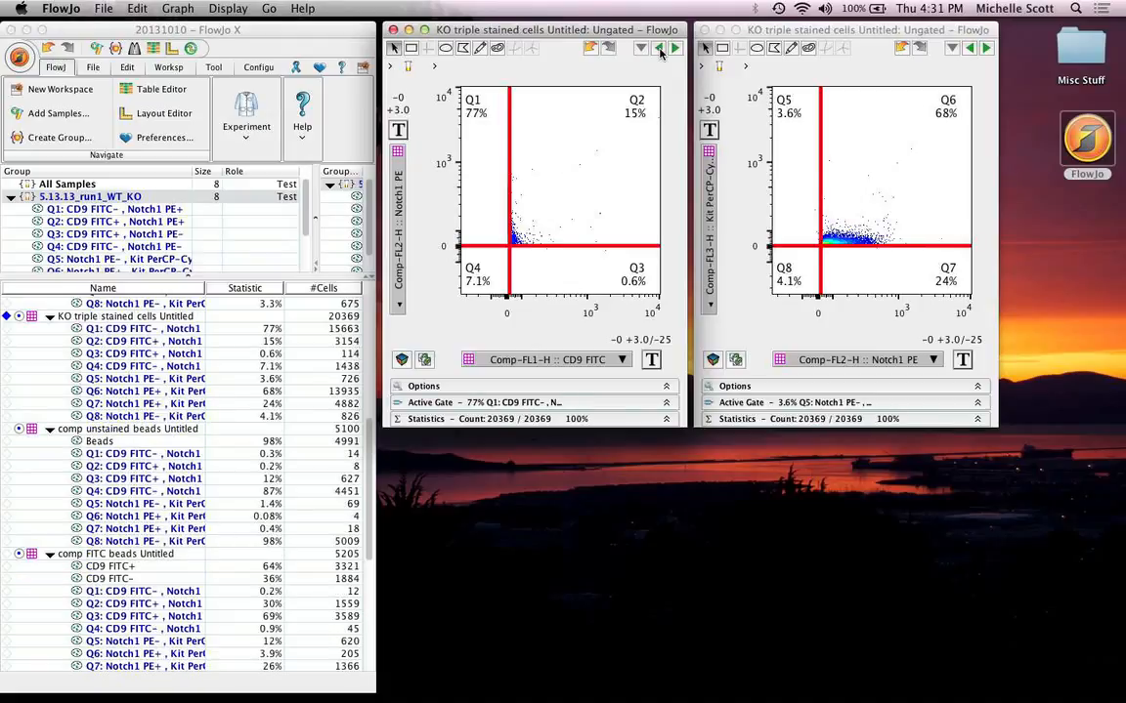
pyautogui.click(659, 50)
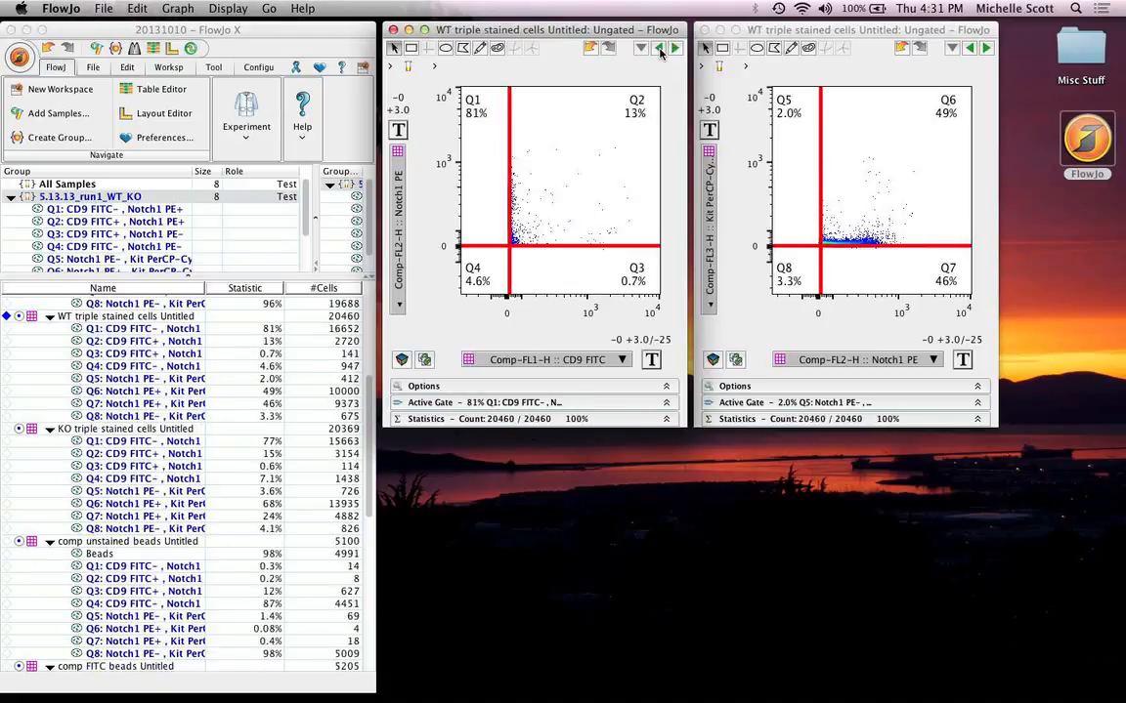
pyautogui.click(660, 50)
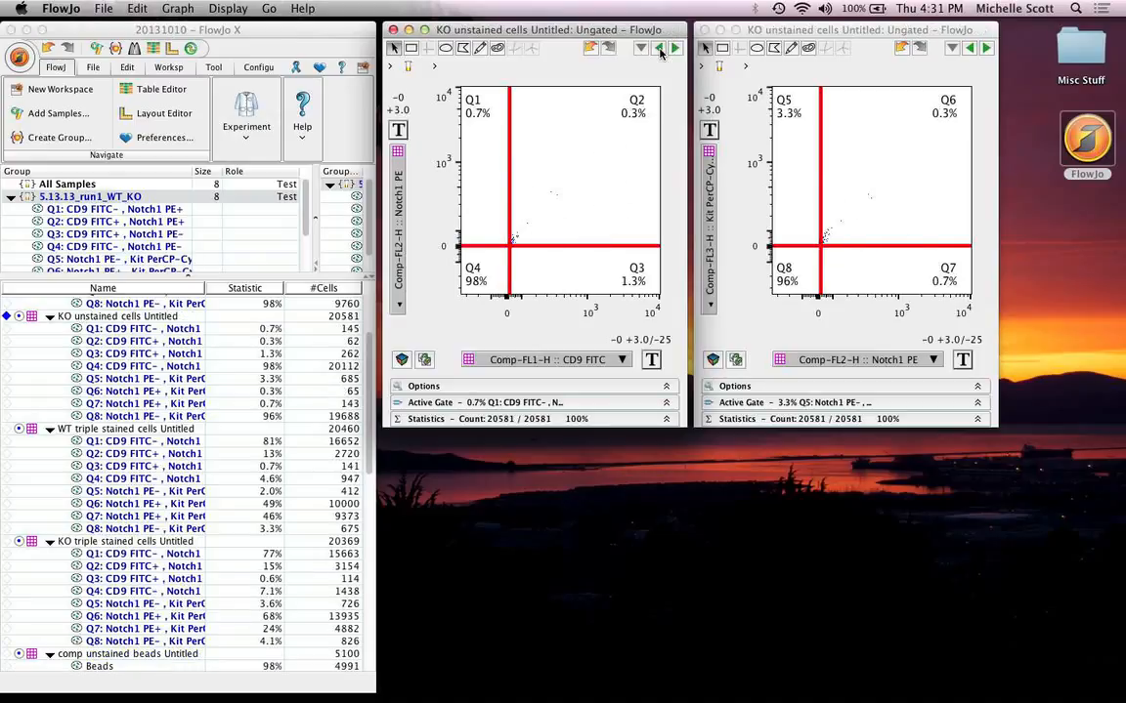
pyautogui.click(659, 50)
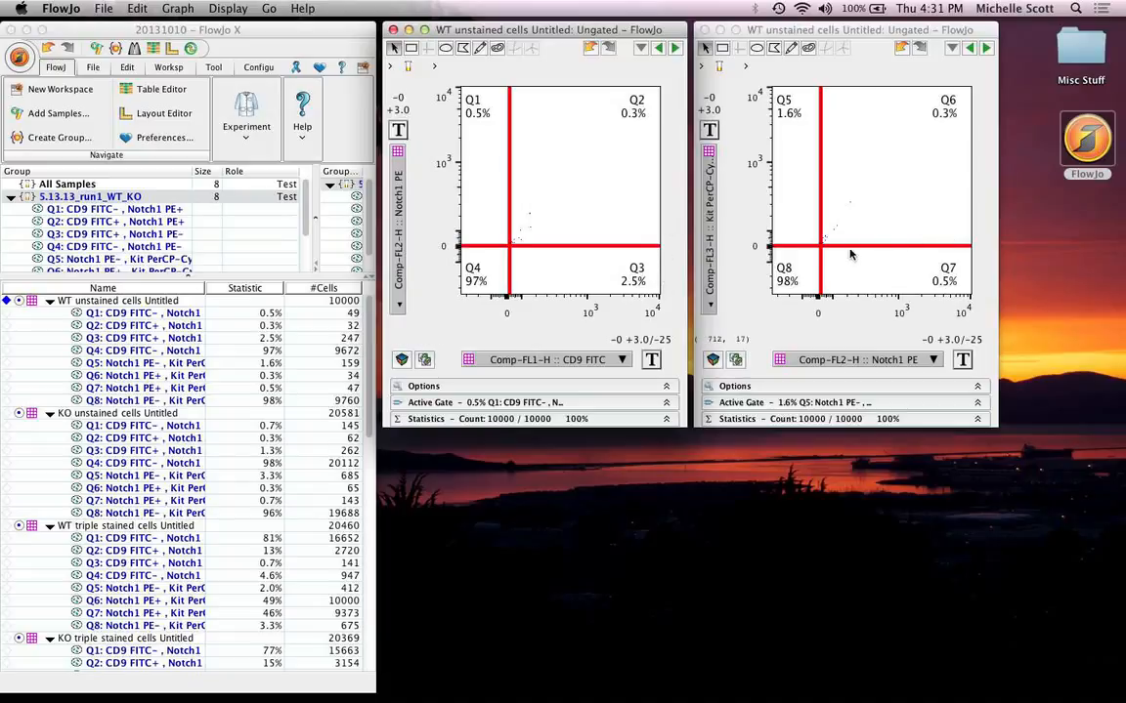
# Step: Review the transformed cell samples again in order, ending at comp FITC beads with its gates in view in the workspace
pyautogui.click(674, 48)
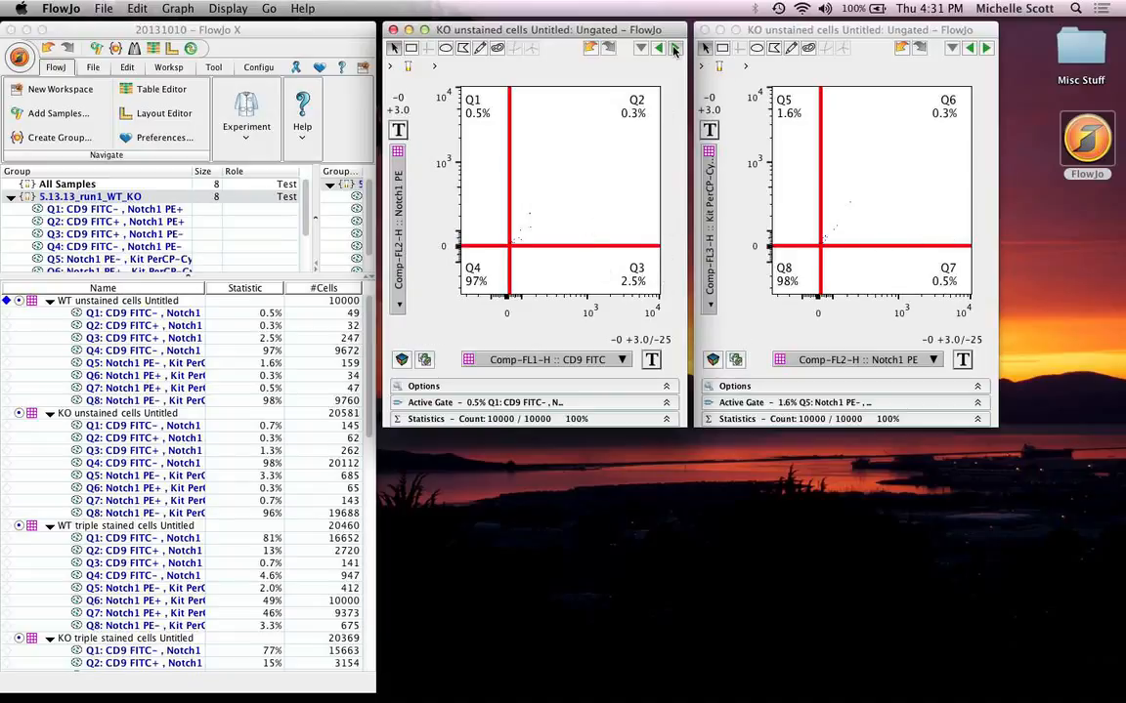
pyautogui.click(674, 49)
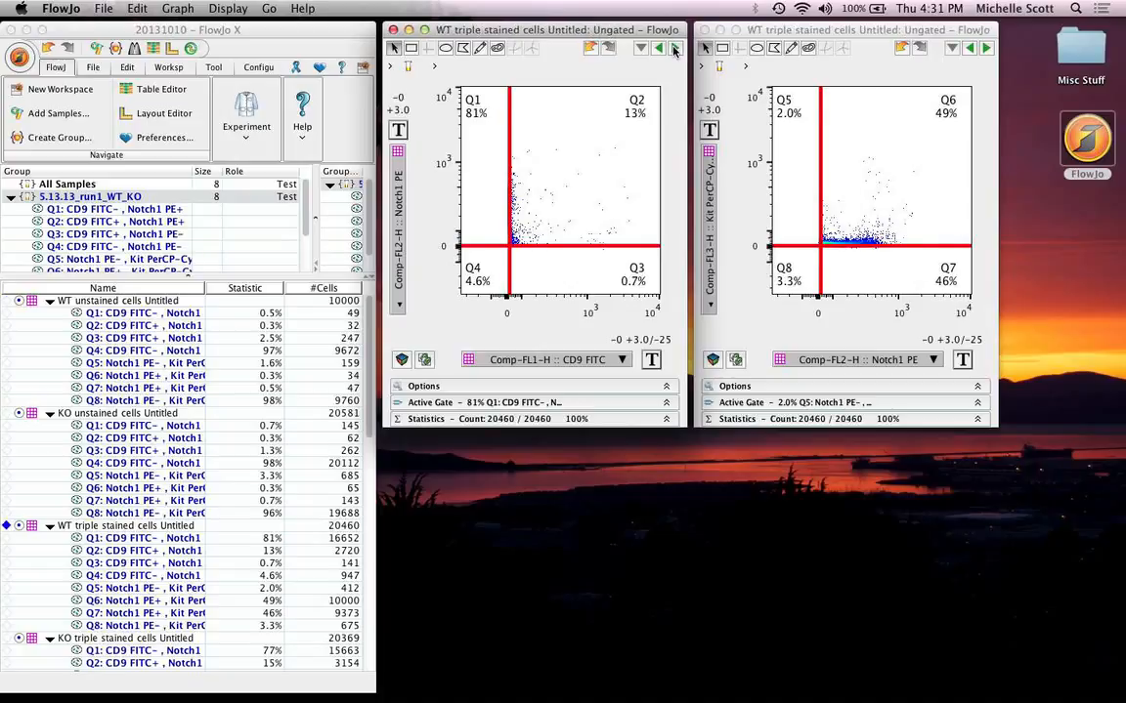
pyautogui.click(674, 49)
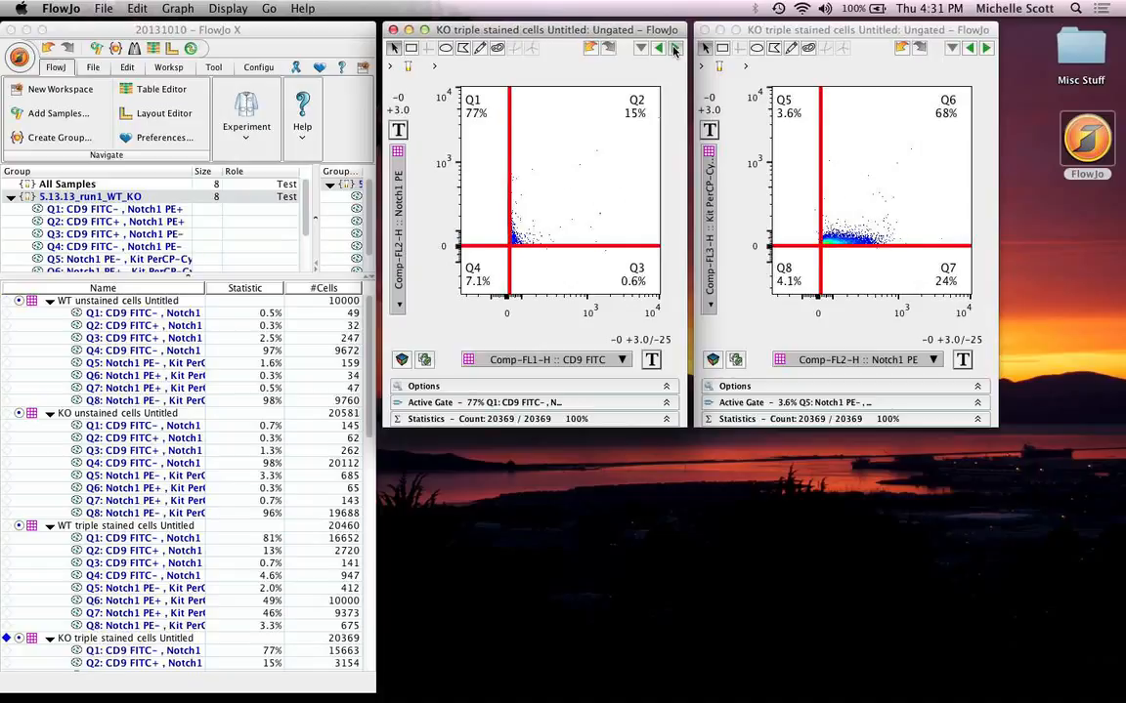
pyautogui.click(674, 49)
pyautogui.click(674, 49)
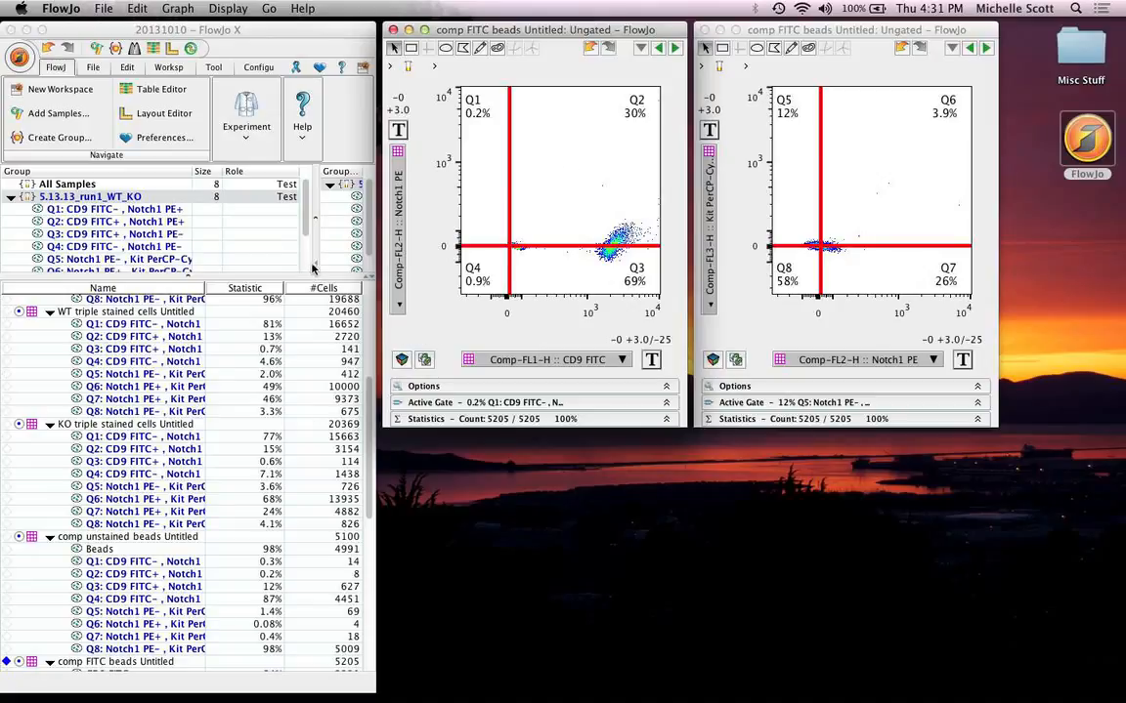
pyautogui.click(367, 459)
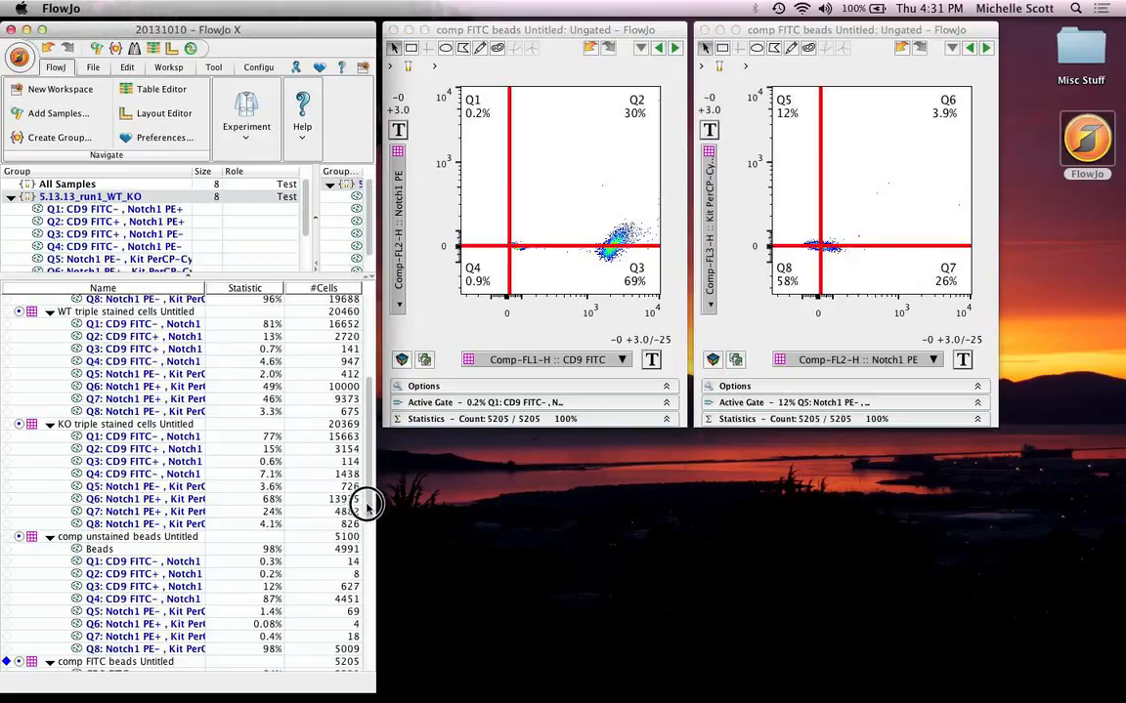
pyautogui.moveTo(367, 505); pyautogui.dragTo(369, 527)
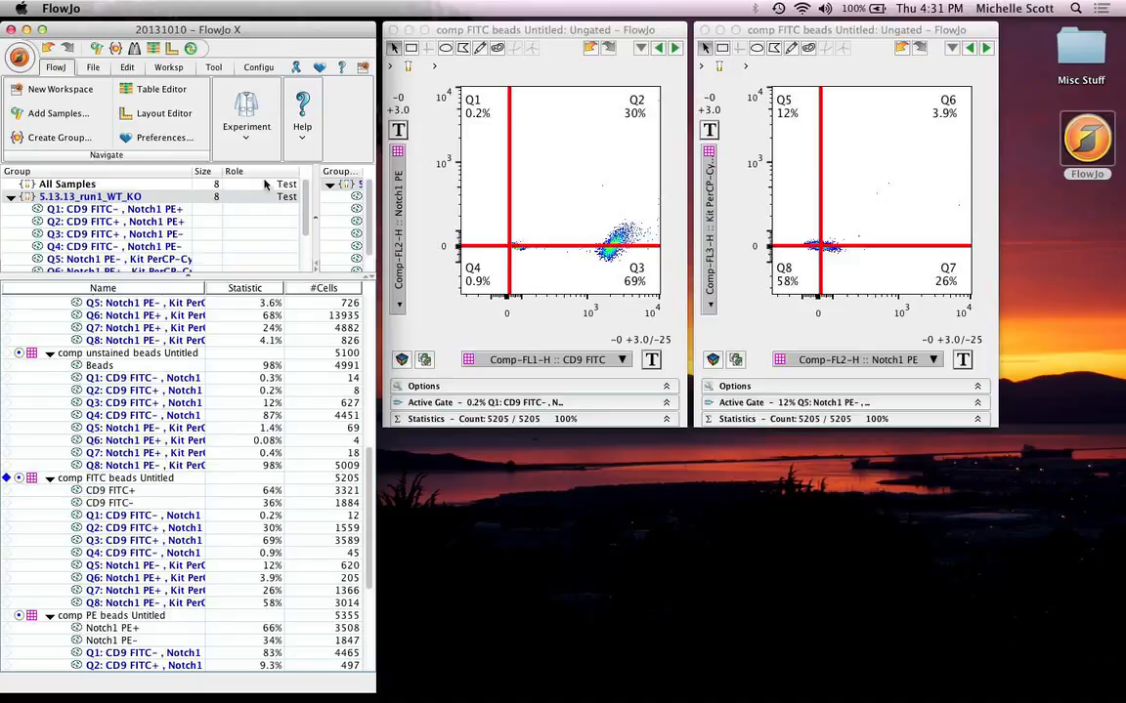
# Step: Open the compensation matrix editor and display the workspace matrix named Compensation
pyautogui.click(214, 68)
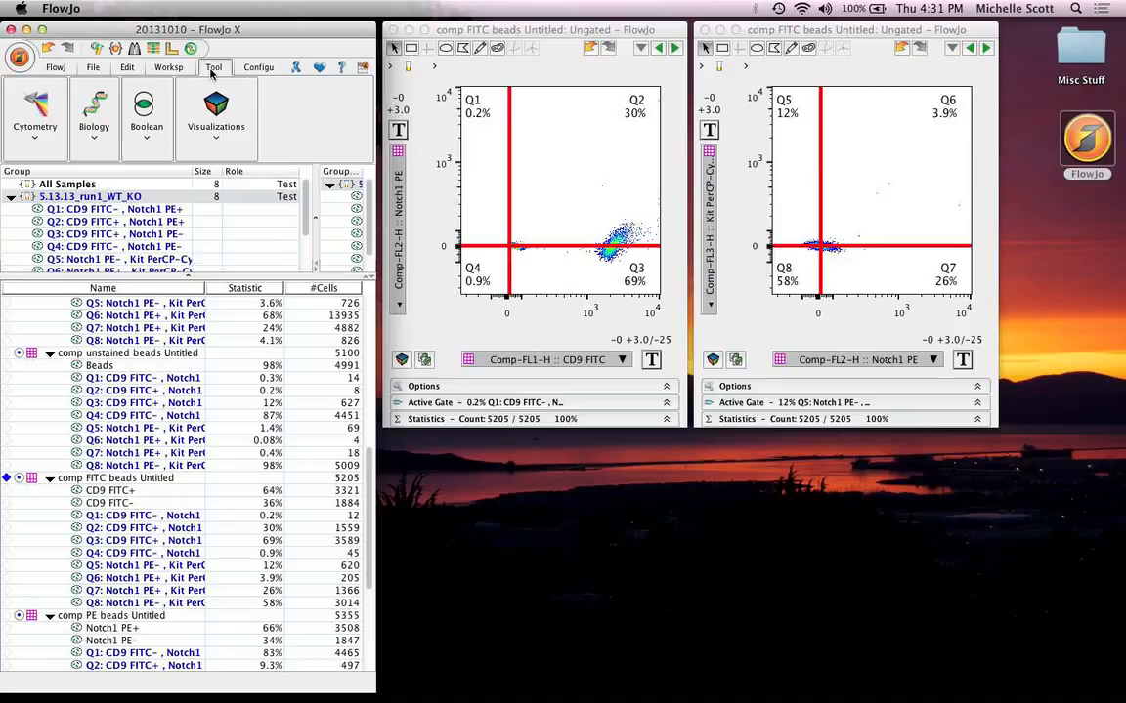
pyautogui.click(35, 142)
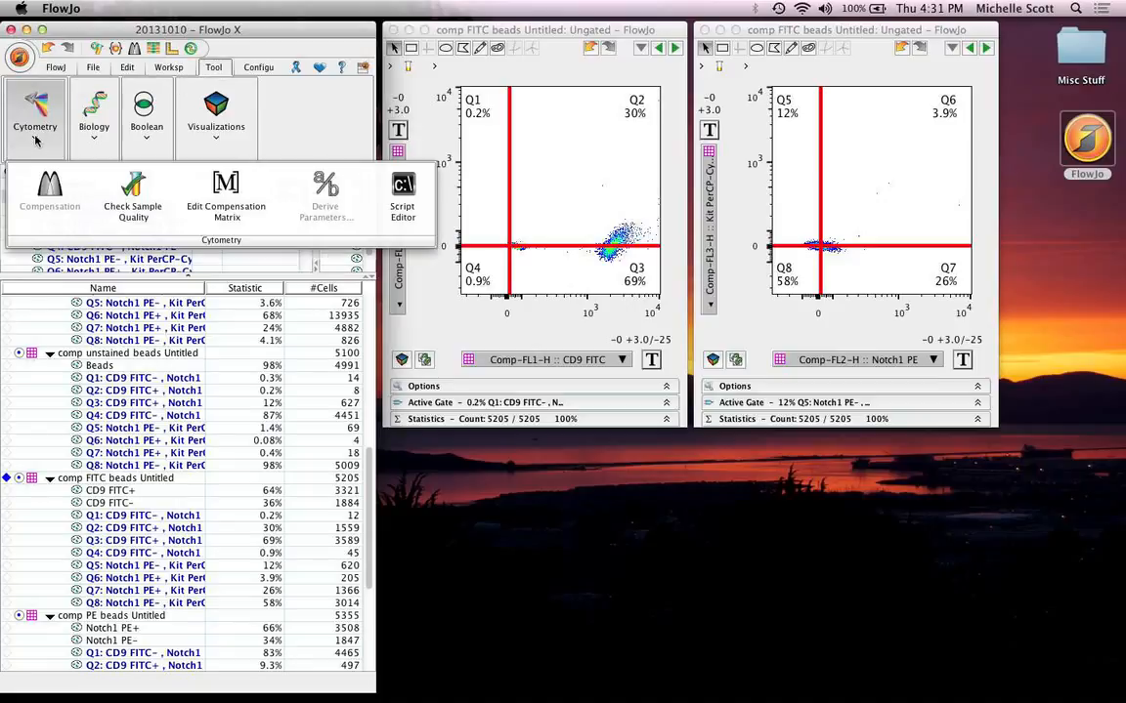
pyautogui.click(226, 200)
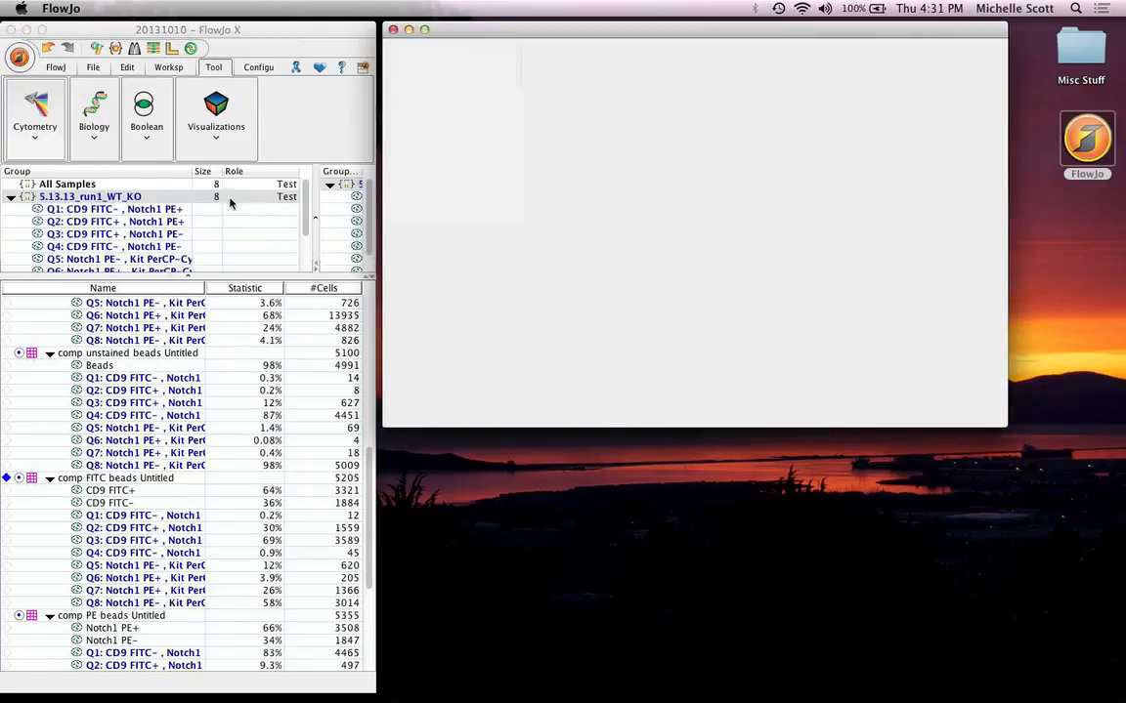
pyautogui.click(427, 61)
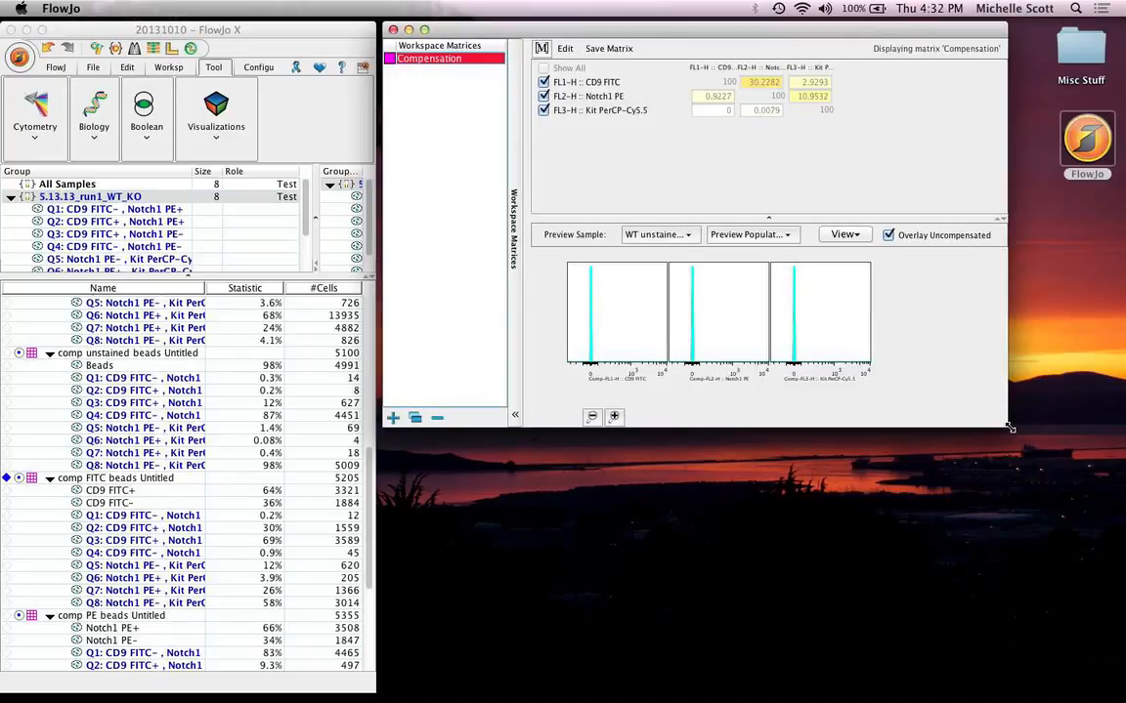
# Step: Shrink the matrix editor, reduce its matrix area, and place it below the two comp FITC beads plots so their gates remain in view
pyautogui.moveTo(1004, 423); pyautogui.dragTo(1005, 382)
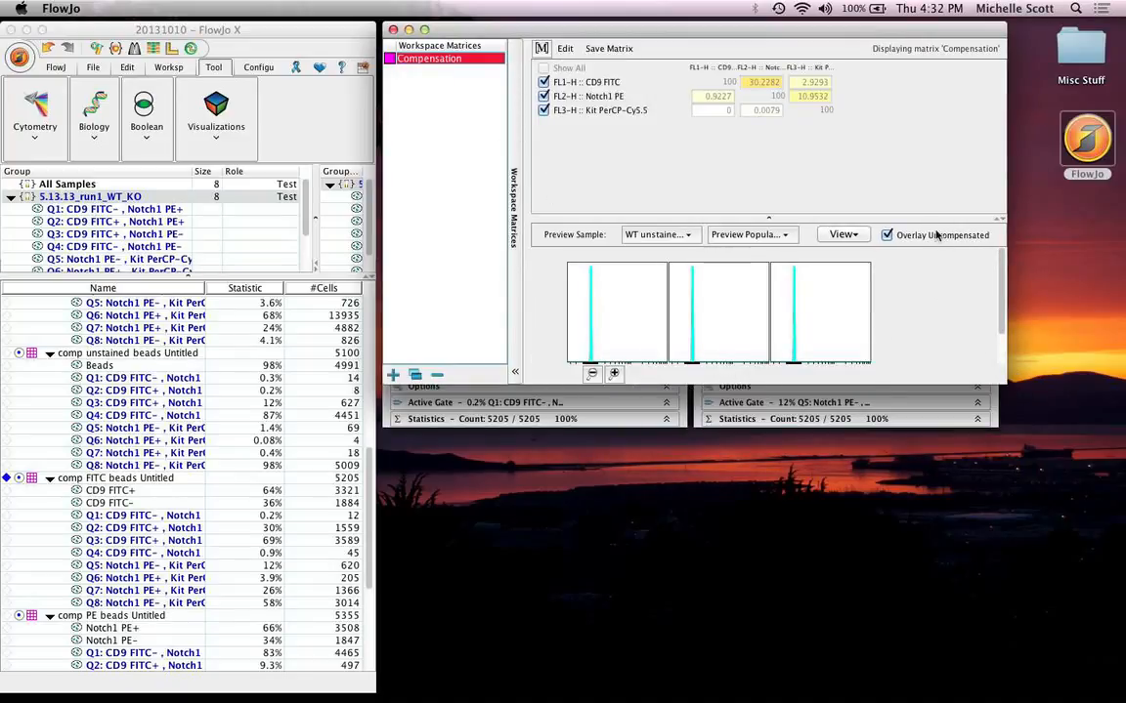
pyautogui.moveTo(919, 216); pyautogui.dragTo(812, 132)
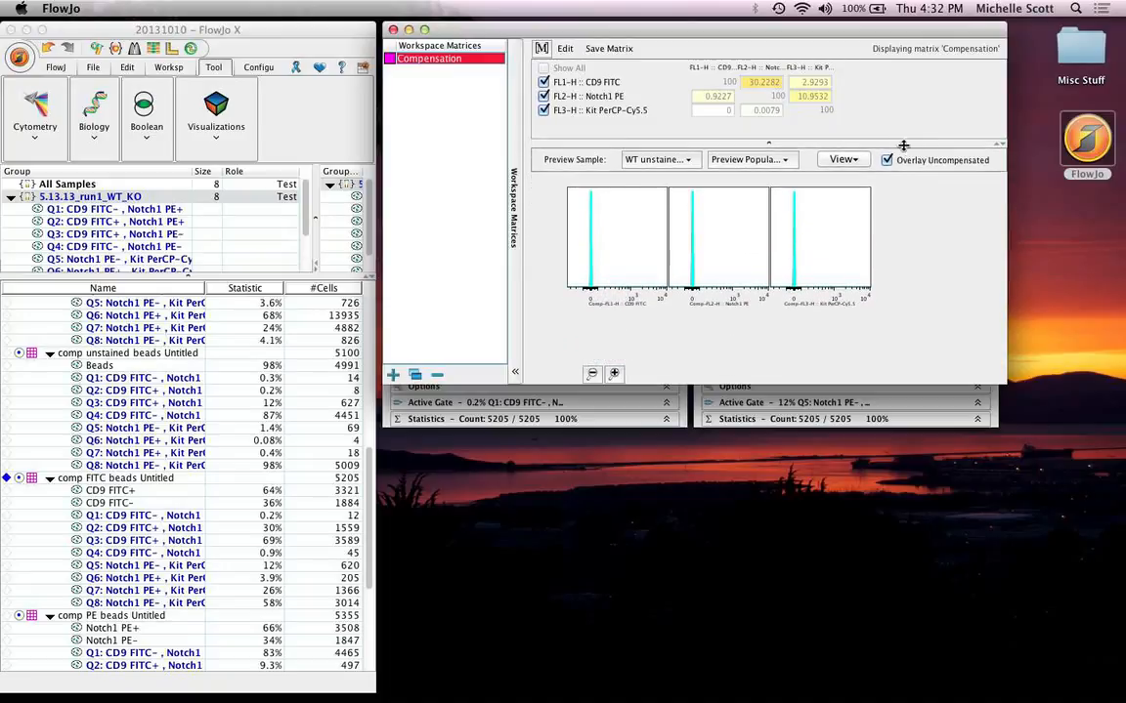
pyautogui.moveTo(1004, 382); pyautogui.dragTo(1017, 349)
pyautogui.moveTo(864, 33); pyautogui.dragTo(833, 386)
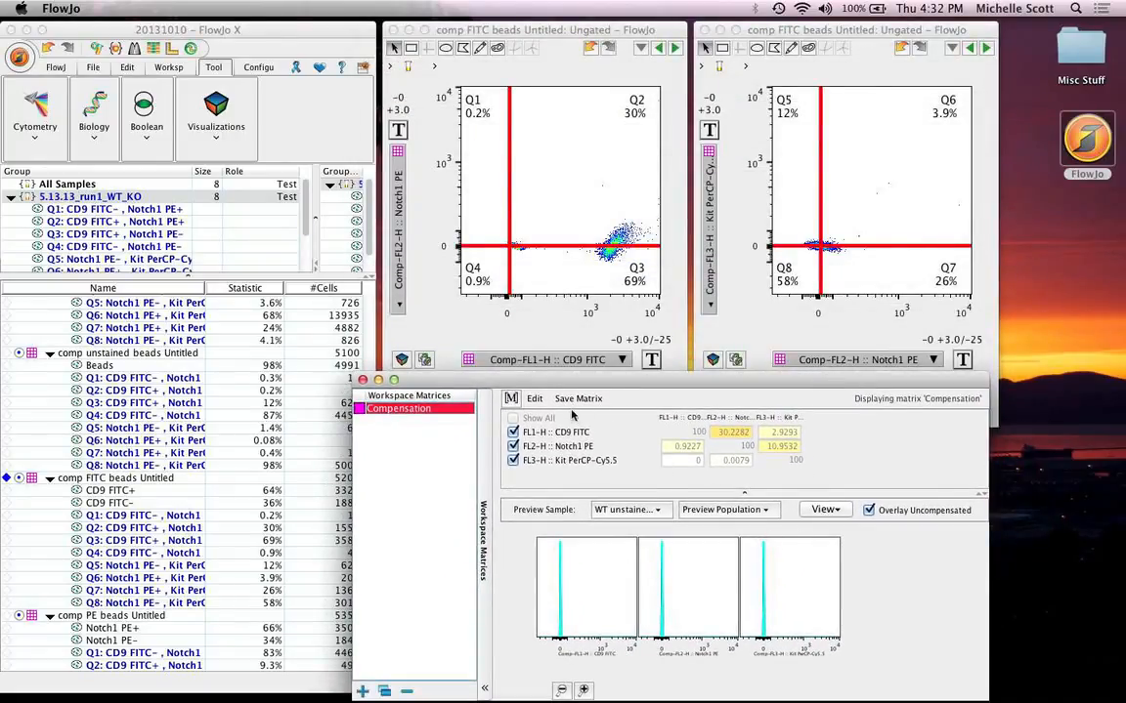
# Step: Create an editable copy of the Compensation matrix and set its CD9 FITC spillover into Notch1 PE to 20
pyautogui.click(535, 400)
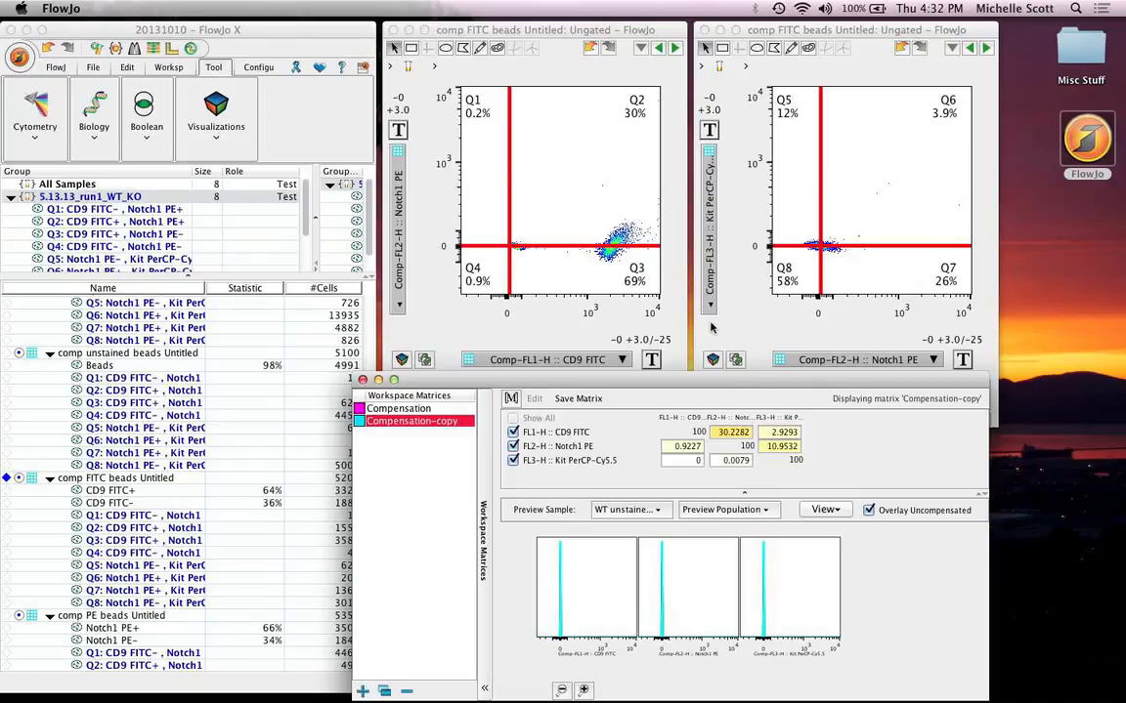
pyautogui.click(723, 432)
pyautogui.write('20')
pyautogui.press('Return')
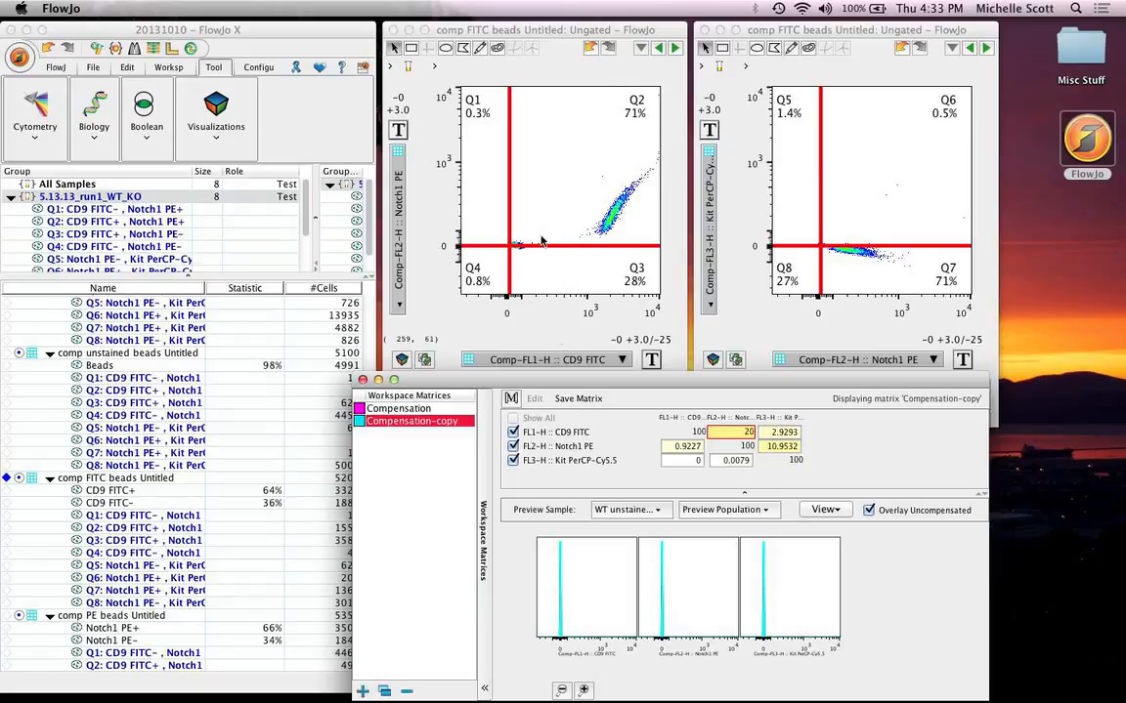
# Step: Try CD9 FITC spillover values of 10 and 30 for Notch1 PE in the copied matrix
pyautogui.click(735, 436)
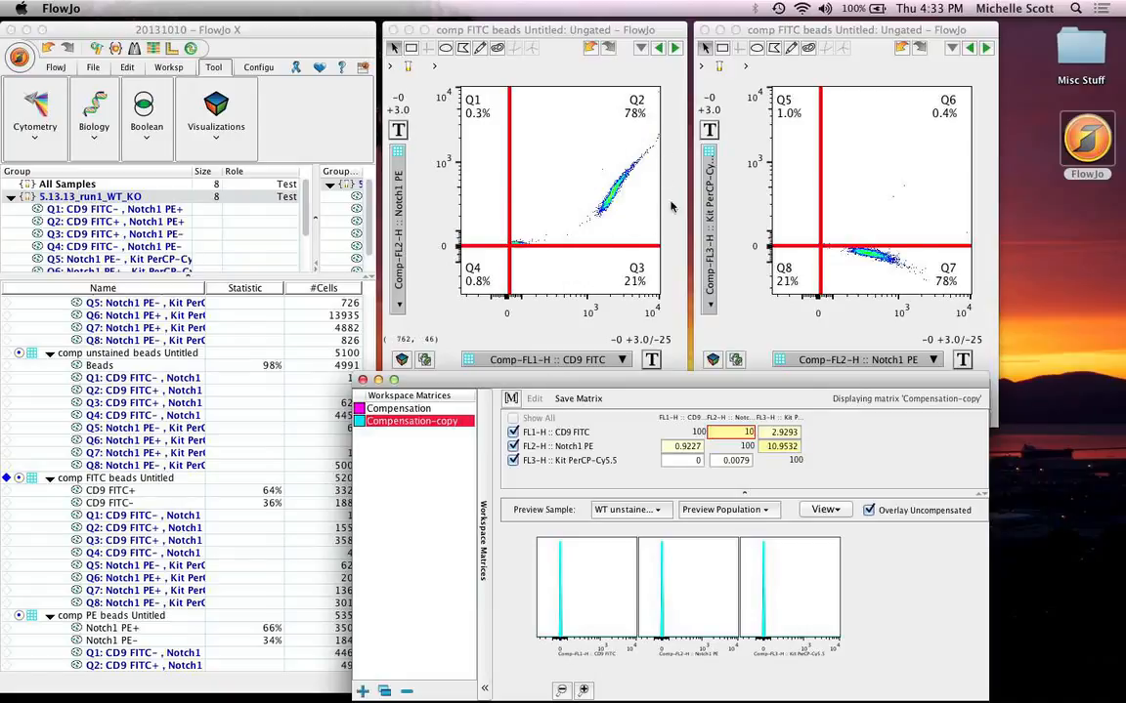
pyautogui.click(725, 433)
pyautogui.click(725, 433)
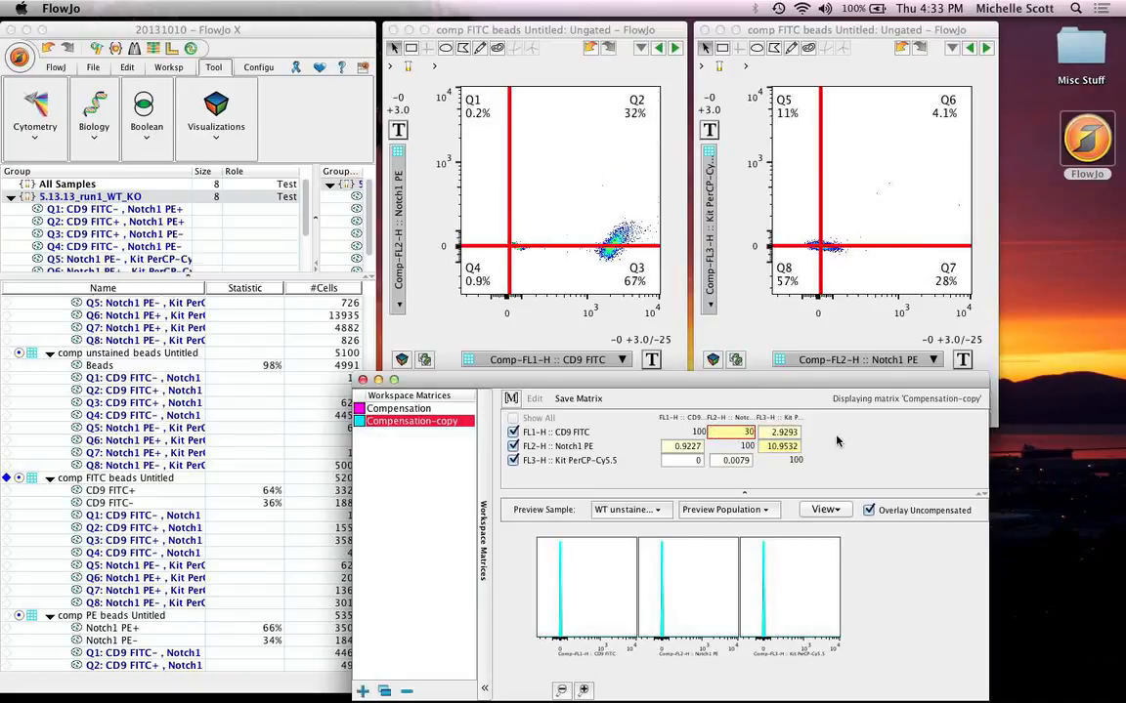
# Step: Try overcompensating Notch1 PE with CD9 FITC spillover values of 60 and 50 in the copied matrix
pyautogui.click(721, 431)
pyautogui.write('60')
pyautogui.press('Return')
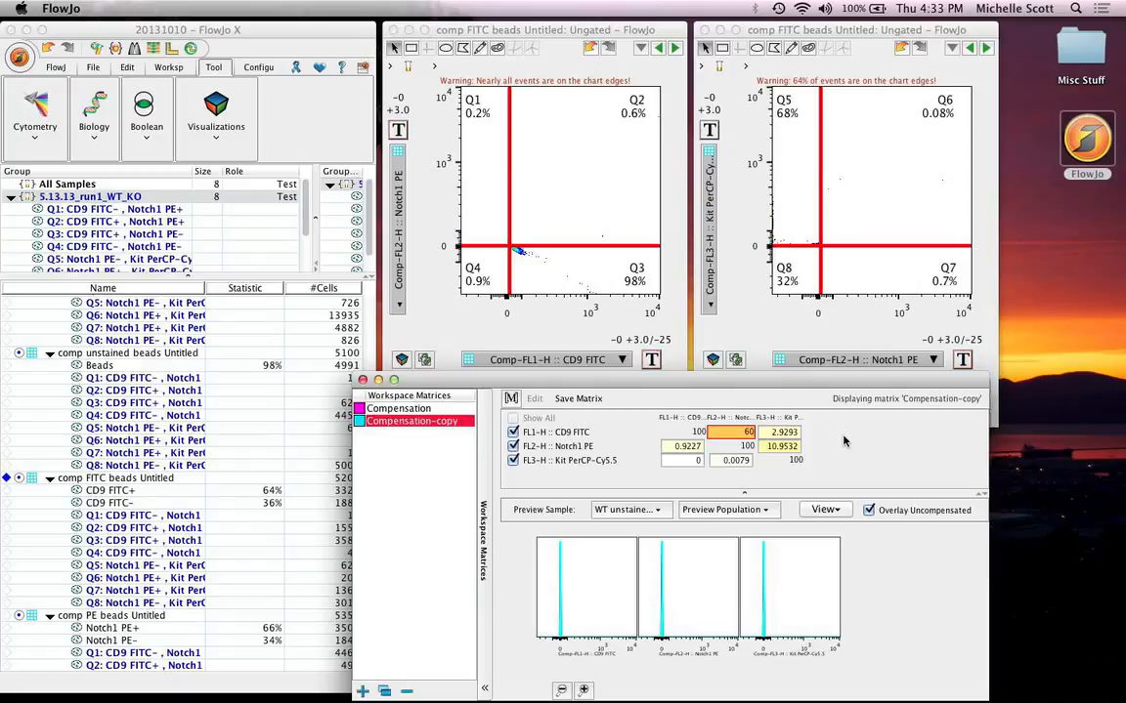
pyautogui.moveTo(742, 431); pyautogui.dragTo(876, 439)
pyautogui.write('50')
pyautogui.press('Return')
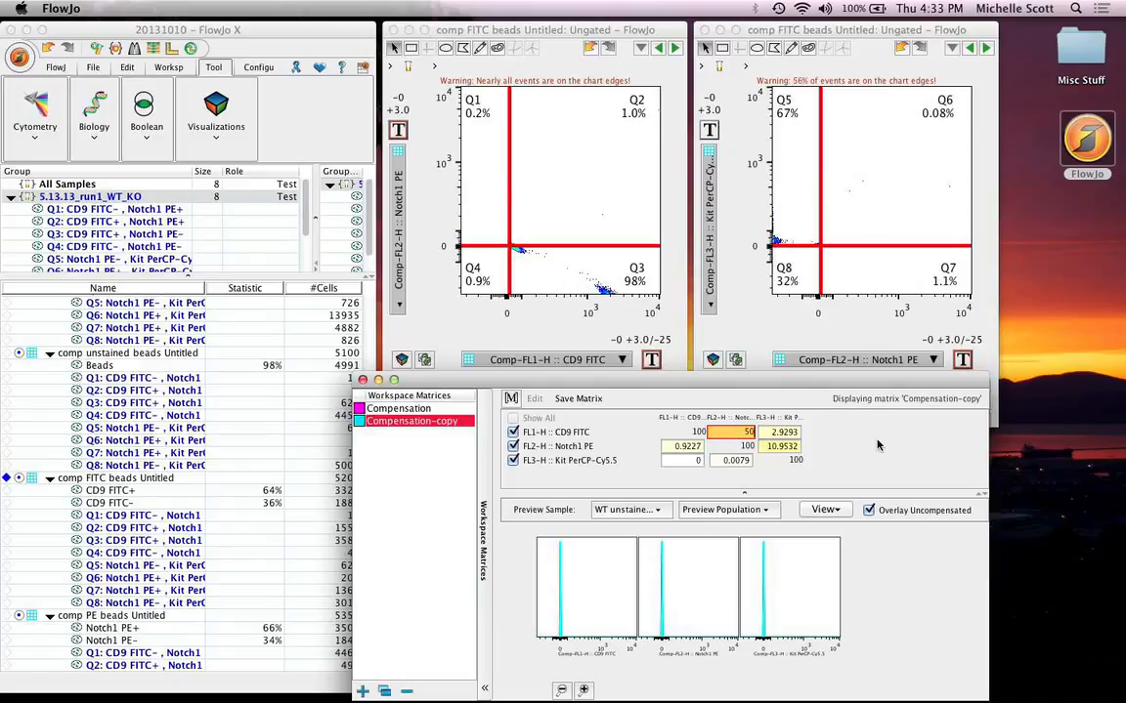
# Step: Lower the copied matrix's CD9 FITC spillover into Notch1 PE to 40 and finally 30, and close the matrix editor
pyautogui.moveTo(744, 432); pyautogui.dragTo(876, 437)
pyautogui.write('40')
pyautogui.press('Return')
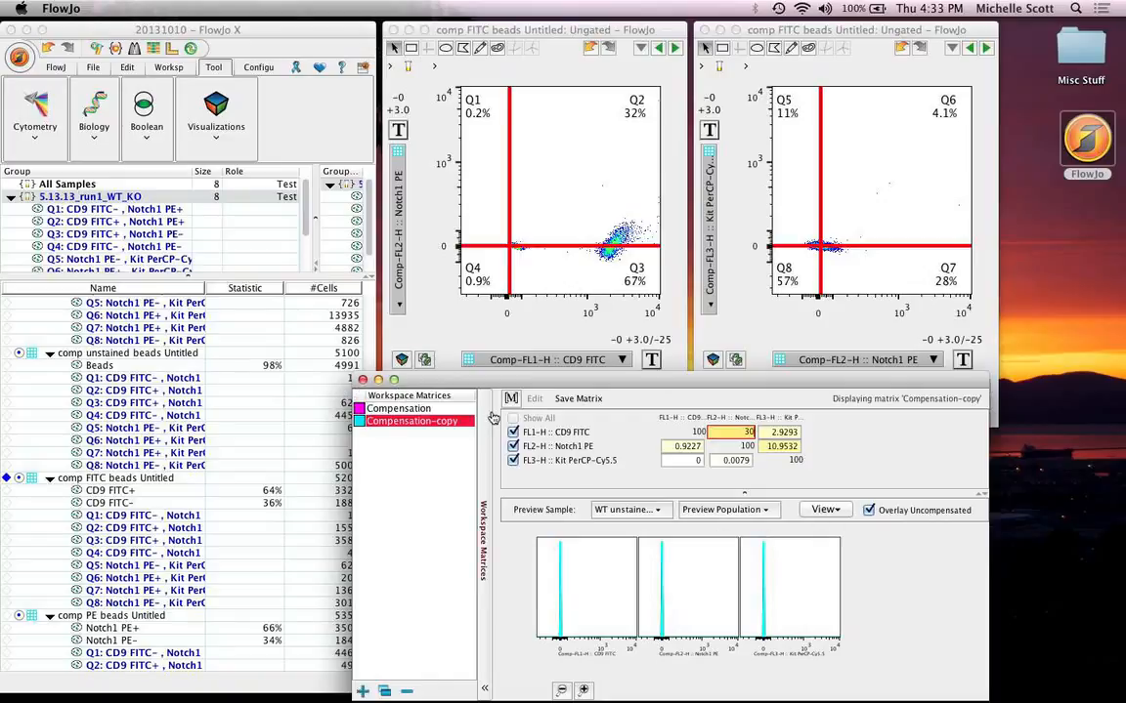
pyautogui.click(361, 379)
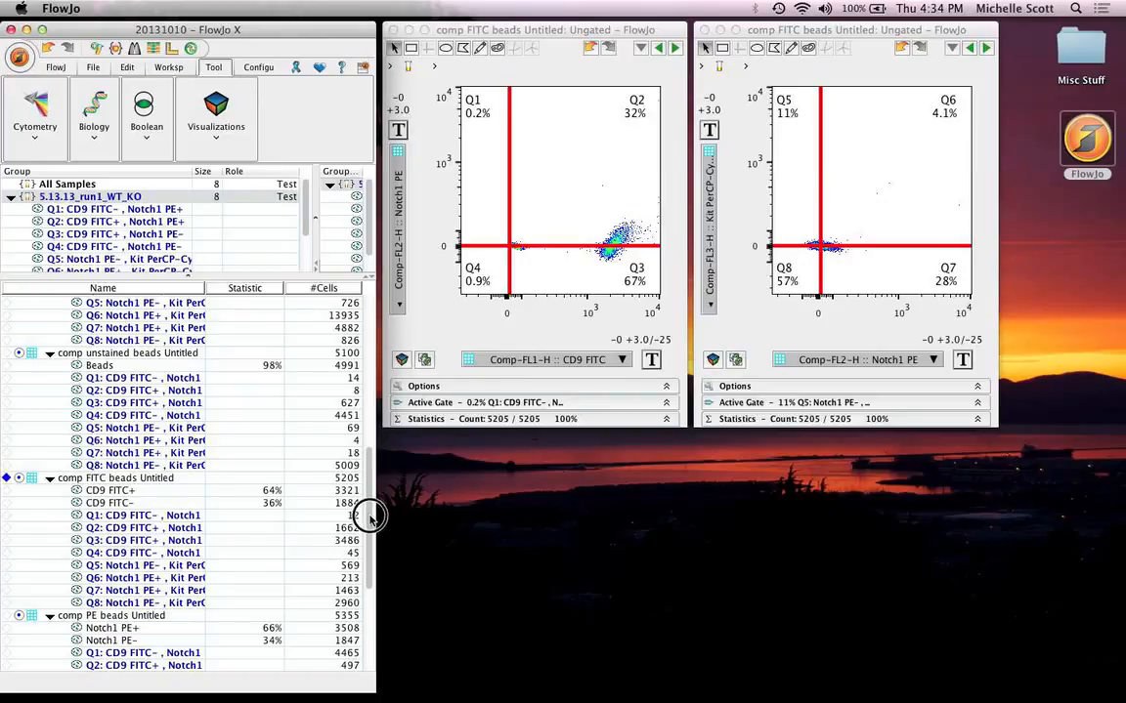
# Step: Step both plots back from comp FITC beads to KO unstained cells
pyautogui.moveTo(372, 510); pyautogui.dragTo(342, 318)
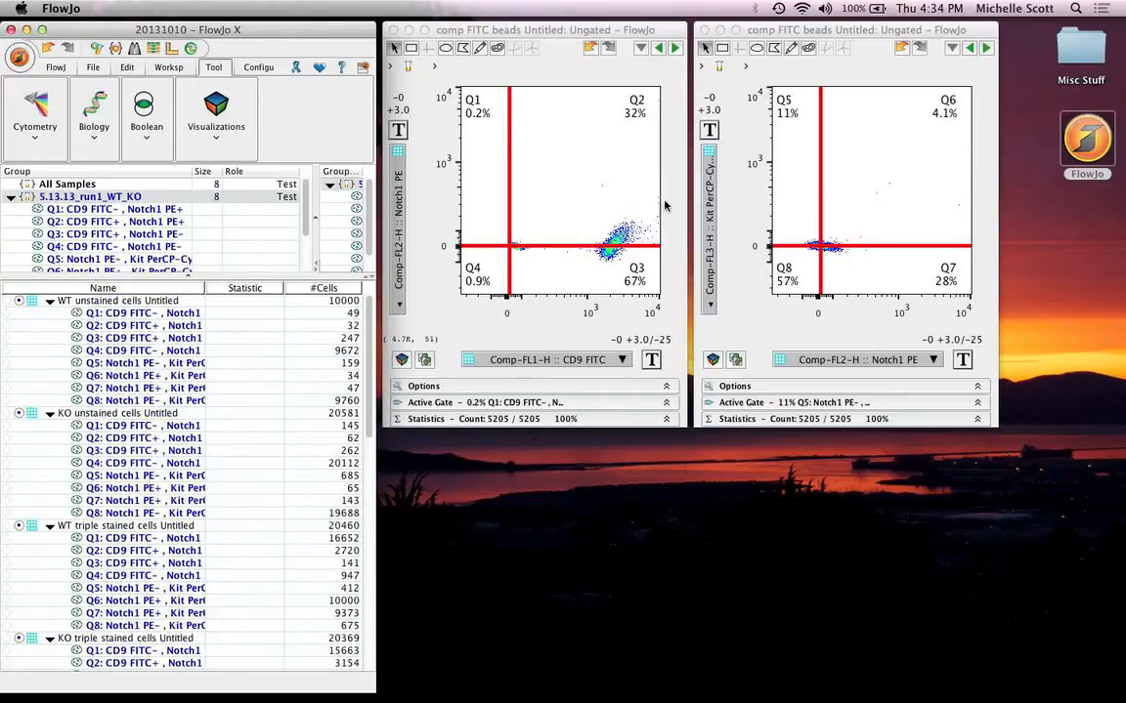
pyautogui.click(970, 49)
pyautogui.click(970, 50)
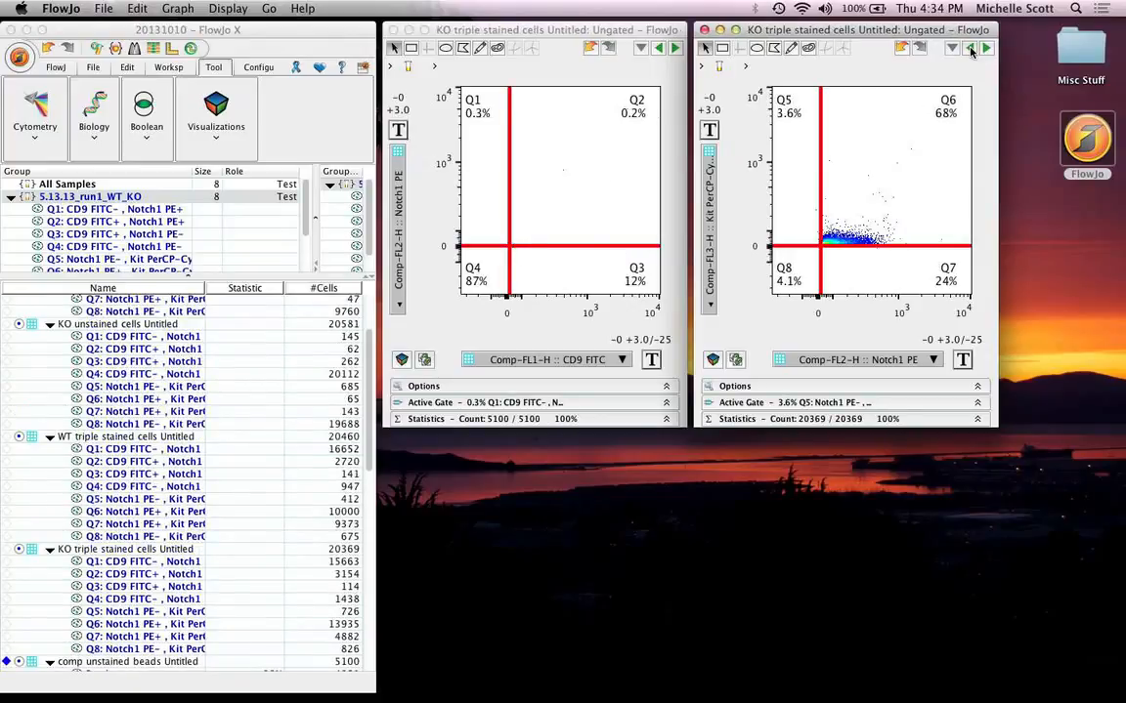
pyautogui.click(970, 50)
pyautogui.click(970, 50)
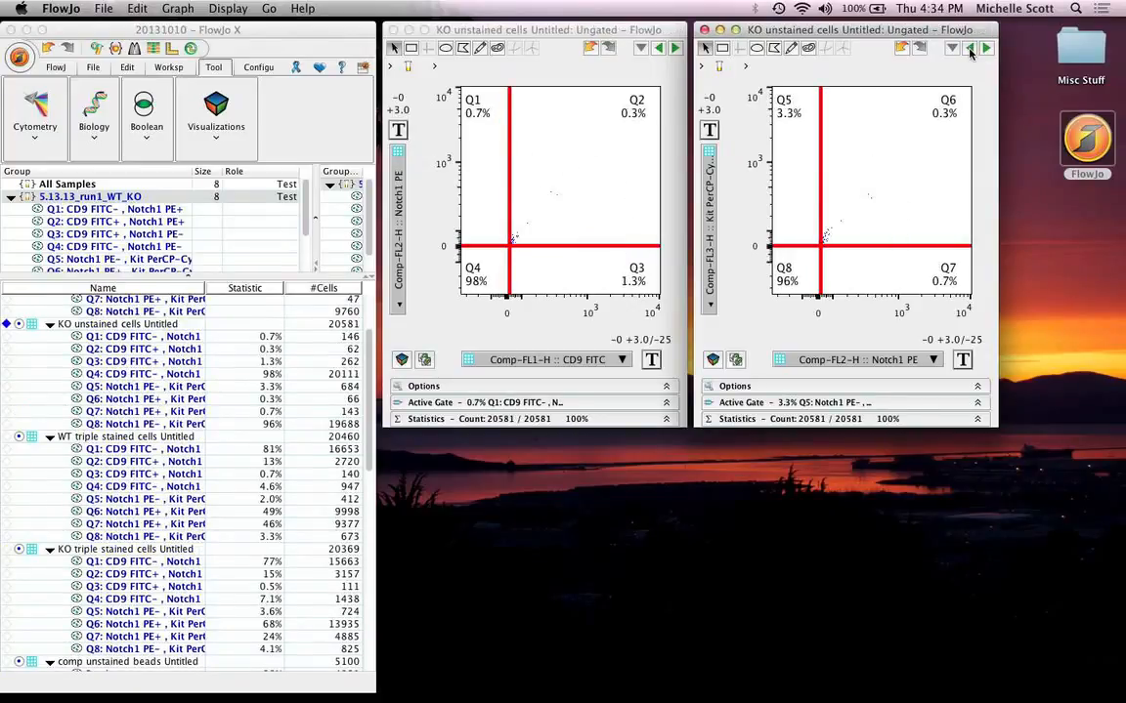
# Step: Apply a logarithmic scale to the compensated CD9 FITC, Notch1 PE and Kit PerCP-Cy5.5 parameters of KO unstained cells
pyautogui.click(651, 361)
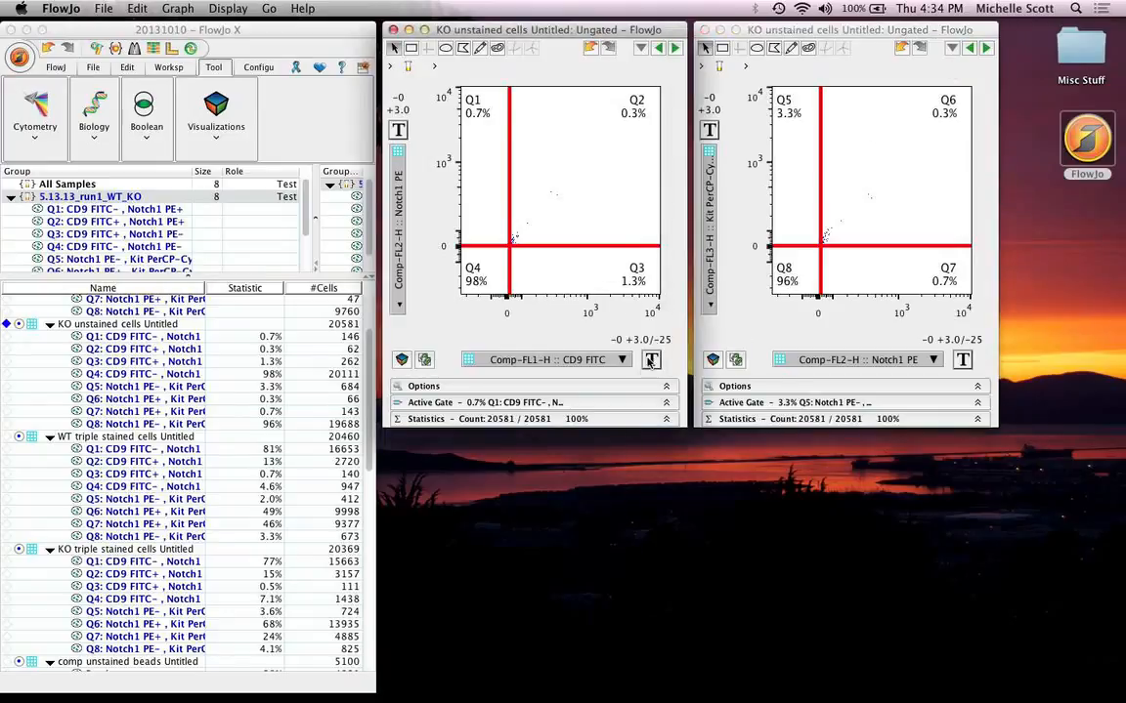
pyautogui.click(651, 361)
pyautogui.click(684, 433)
pyautogui.click(111, 424)
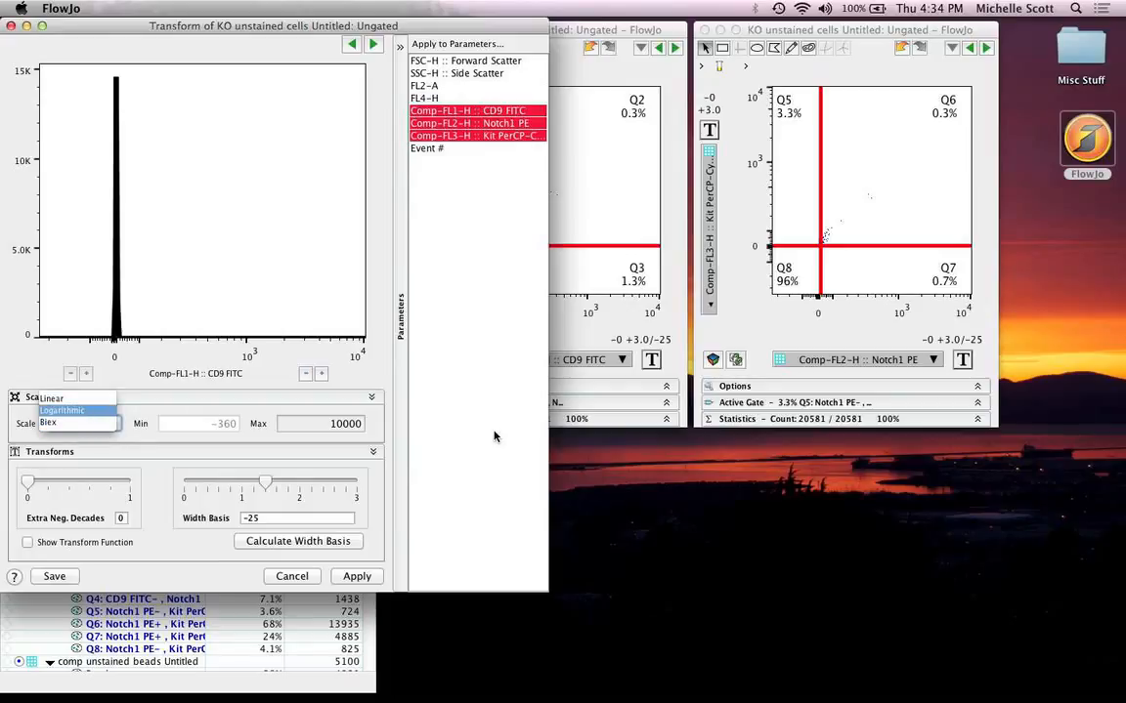
pyautogui.click(83, 410)
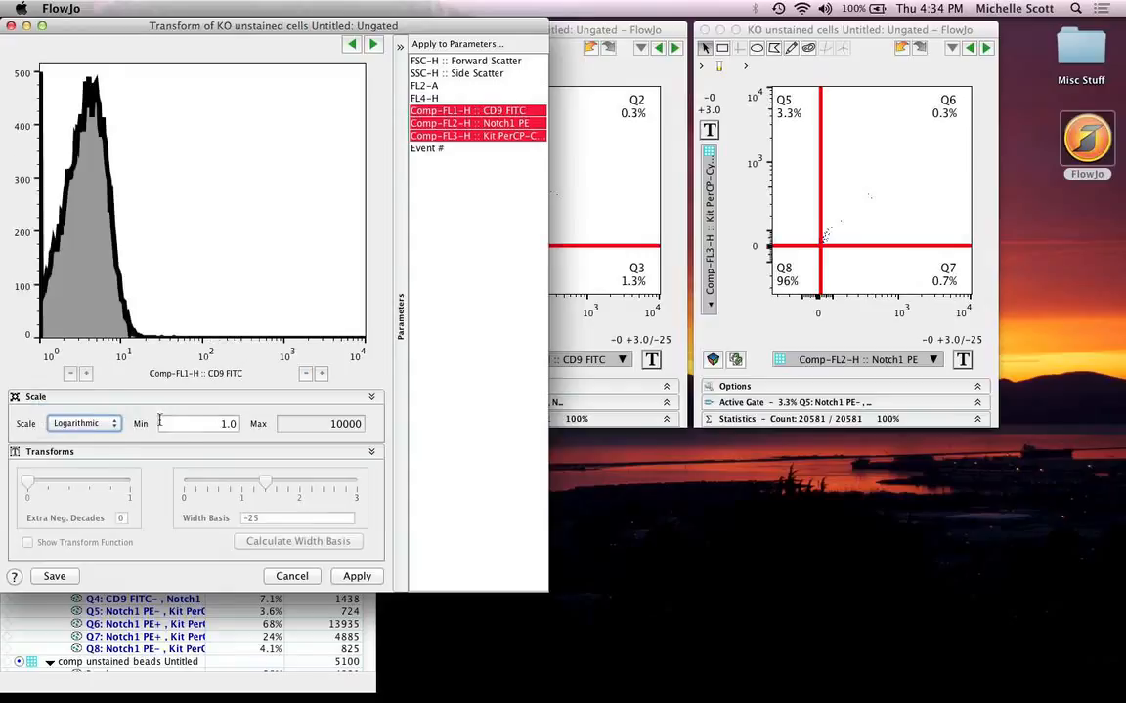
pyautogui.click(357, 577)
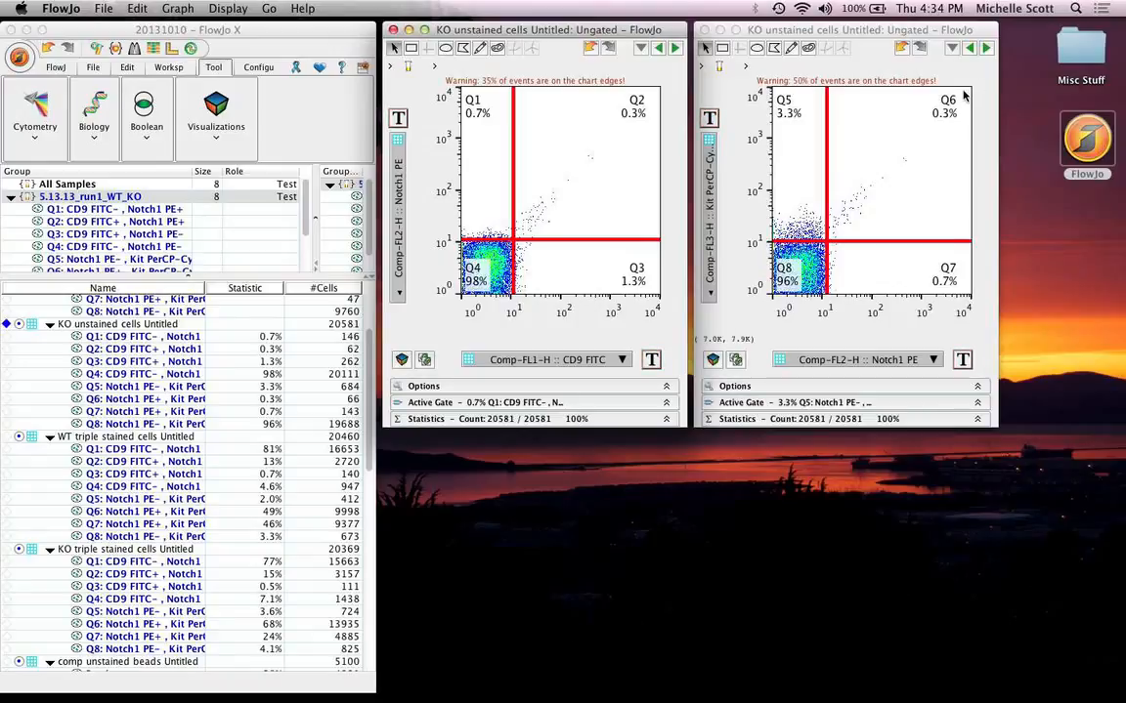
# Step: Compare the quadrant gates of WT and KO triple stained cells on the logarithmic axes
pyautogui.click(987, 47)
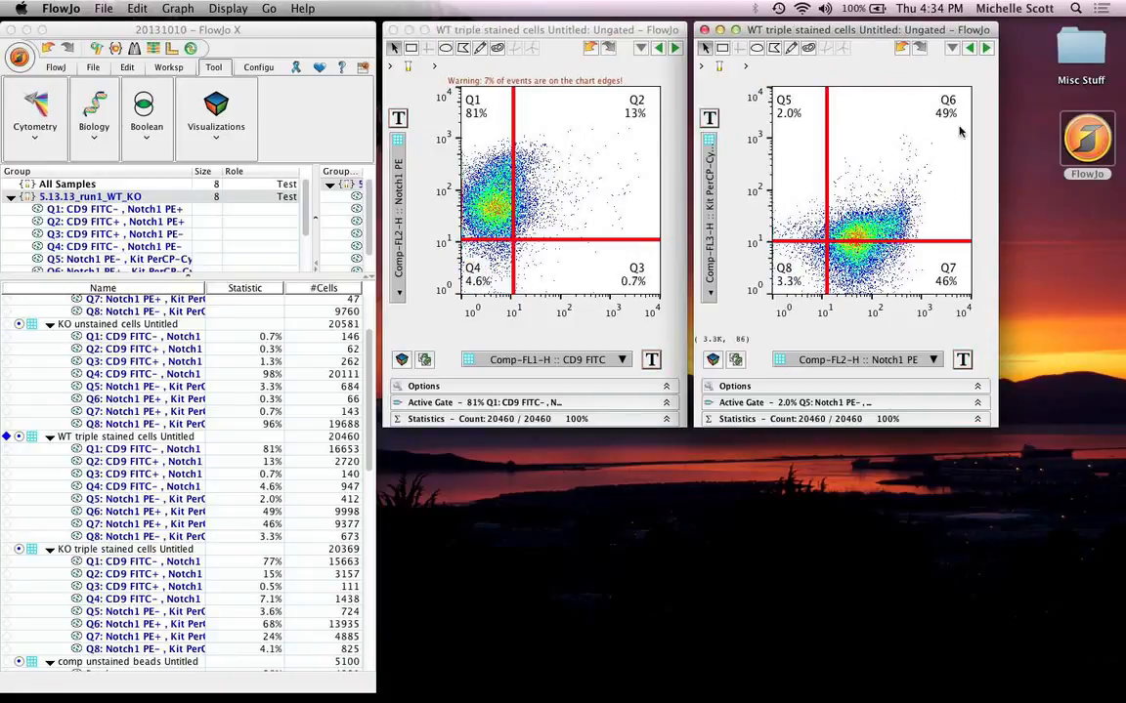
pyautogui.click(988, 48)
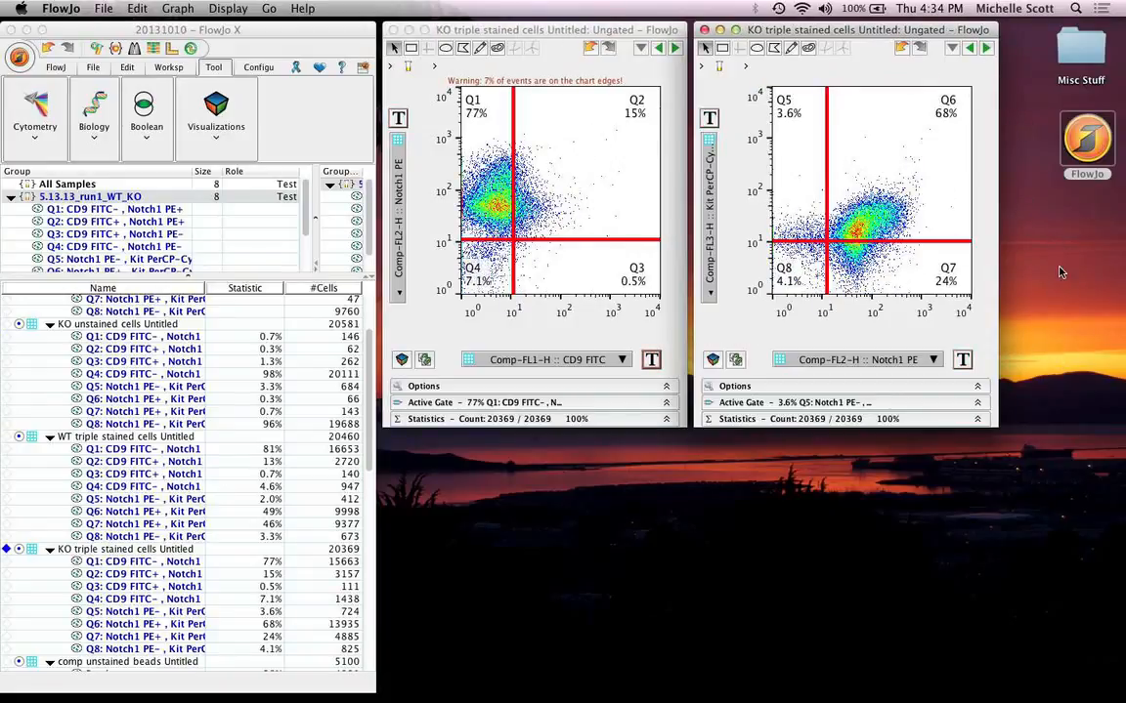